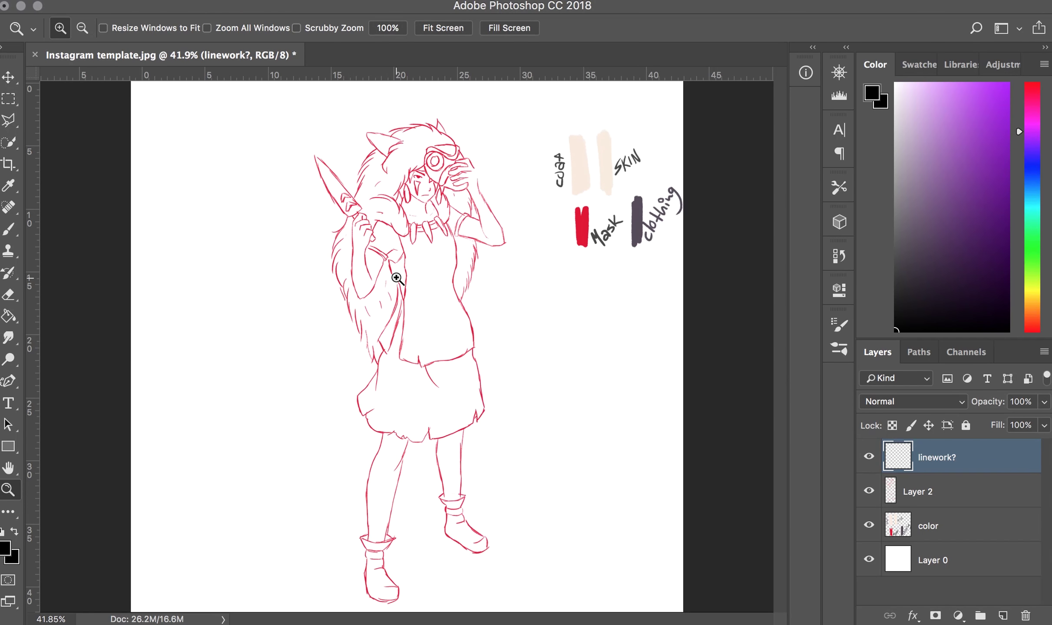
Step: Rename Layer 2 to 'sketch'
scroll(397, 287, "up", 3)
scroll(398, 287, "up", 2)
scroll(404, 282, "down", 5)
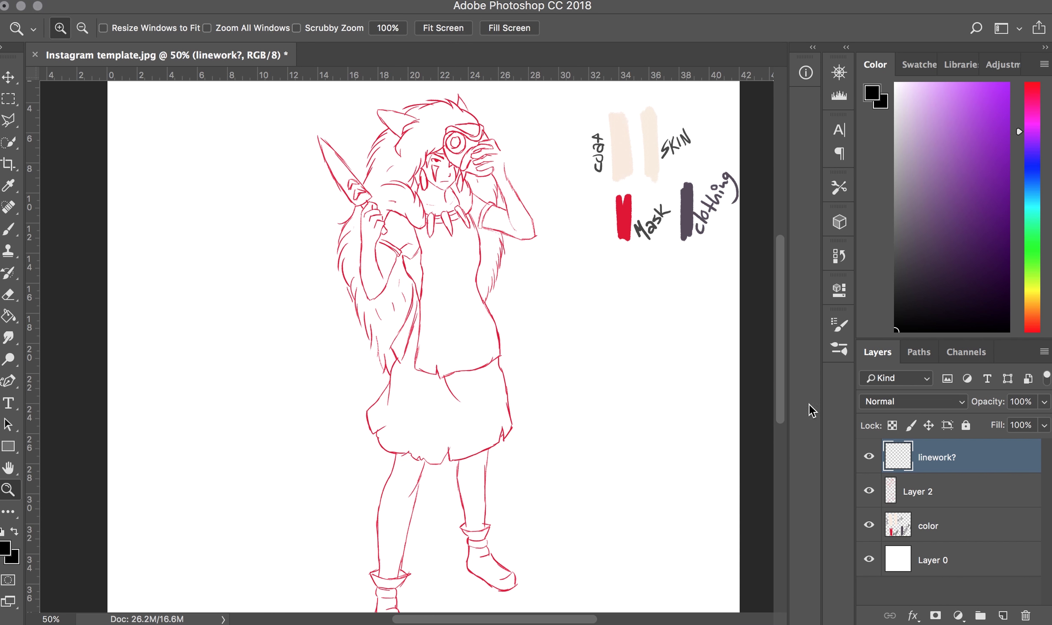
double_click(921, 491)
type("sketch")
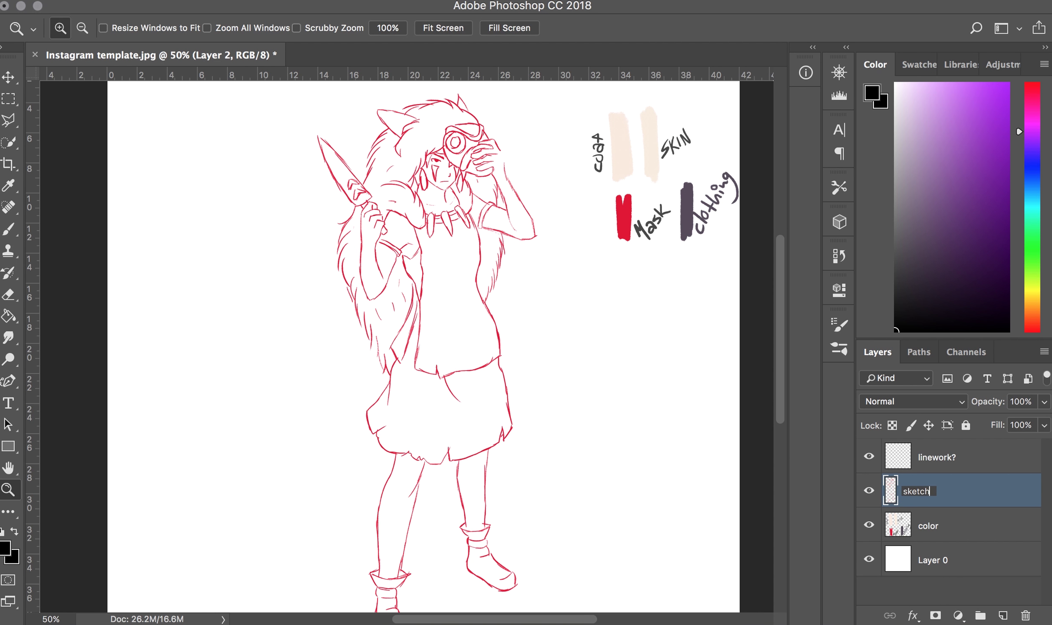
key("Return")
Step: Hide the colour-swatch layer and reselect the linework layer
left_click(934, 458)
left_click(867, 457)
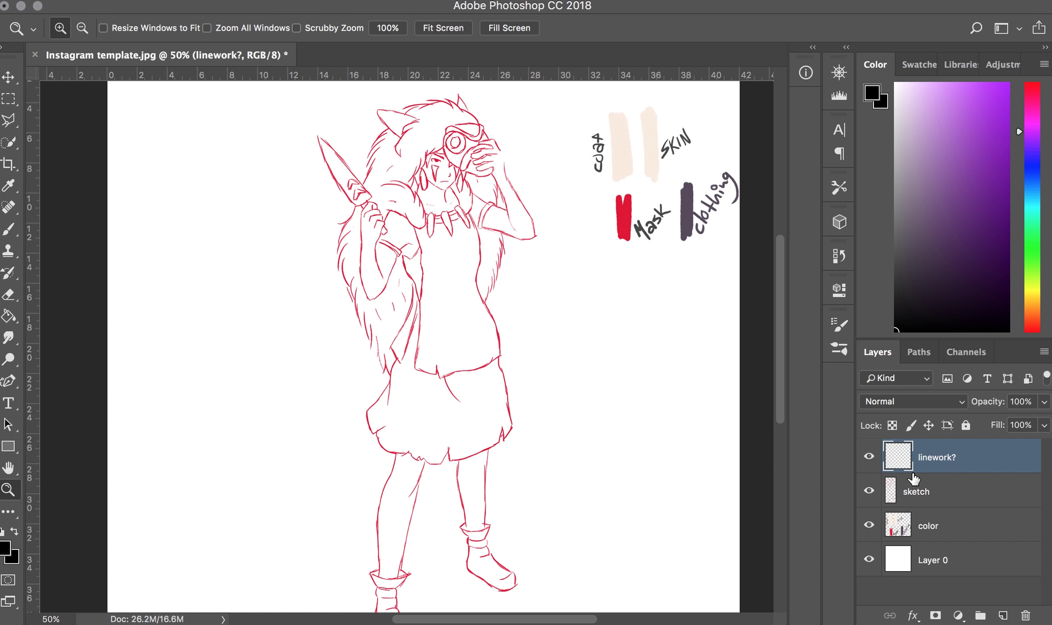
left_click(896, 527)
left_click(869, 526)
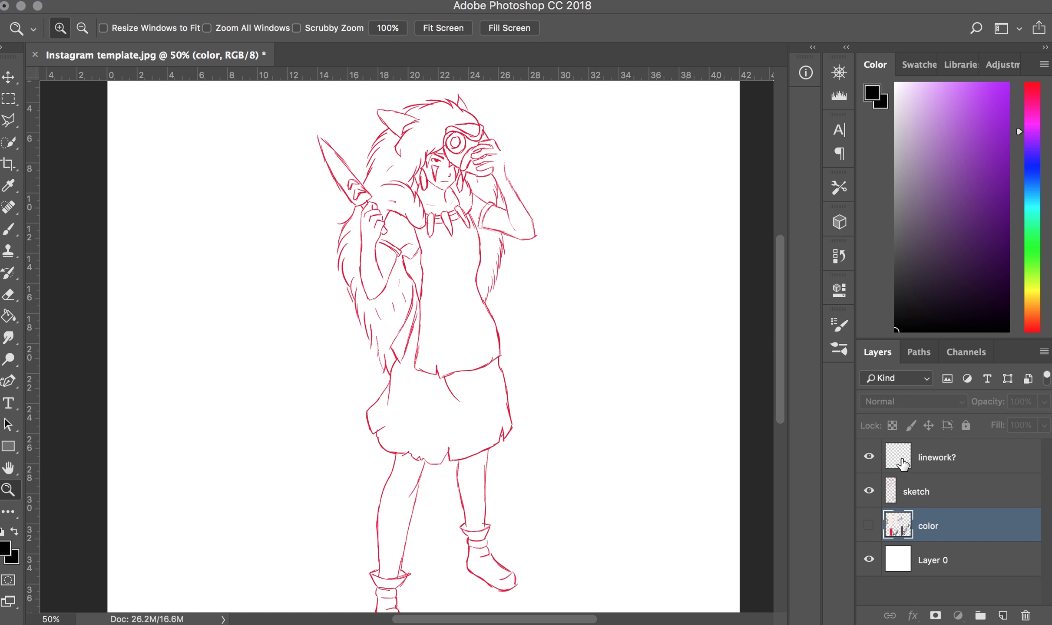
left_click(901, 463)
Step: Pick the Brush and lower the sketch layer's opacity to pale pink
key("b")
left_click(73, 34)
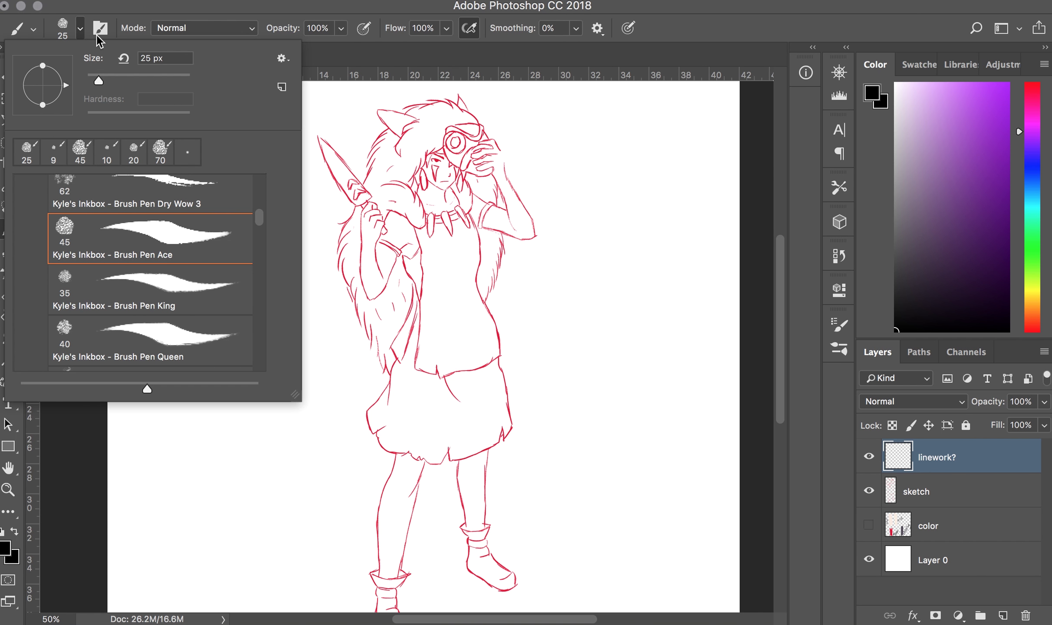
key("Escape")
key("z")
left_click(470, 287)
left_click(916, 491)
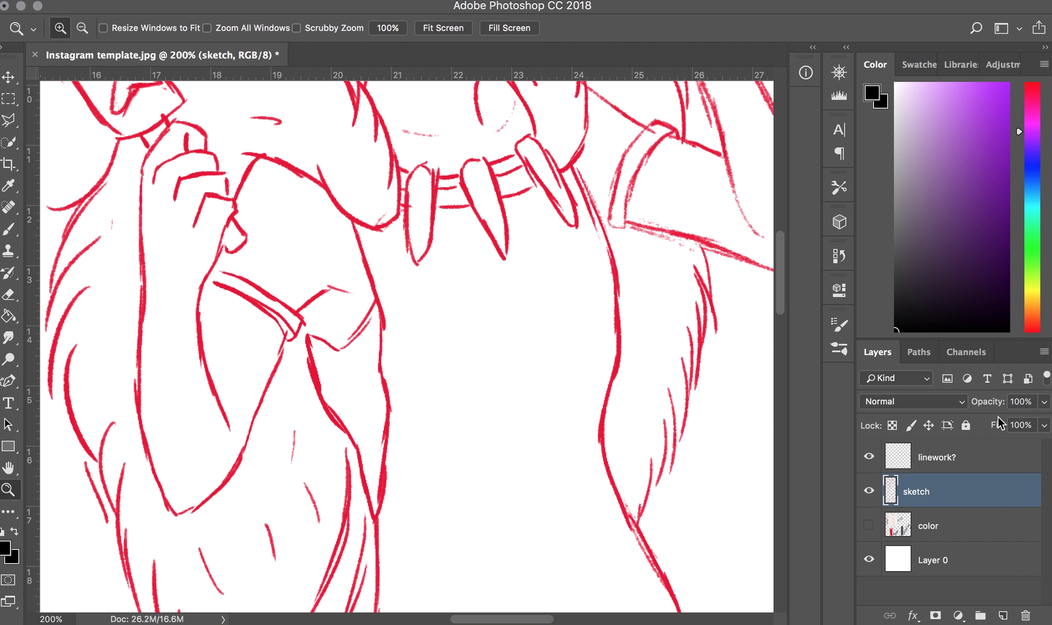
mouse_move(990, 401)
left_mouse_down()
mouse_move(986, 417)
mouse_move(990, 408)
left_mouse_up()
Step: Select the linework layer with the Brush and zoom out over the torso
left_click(924, 463)
key("b")
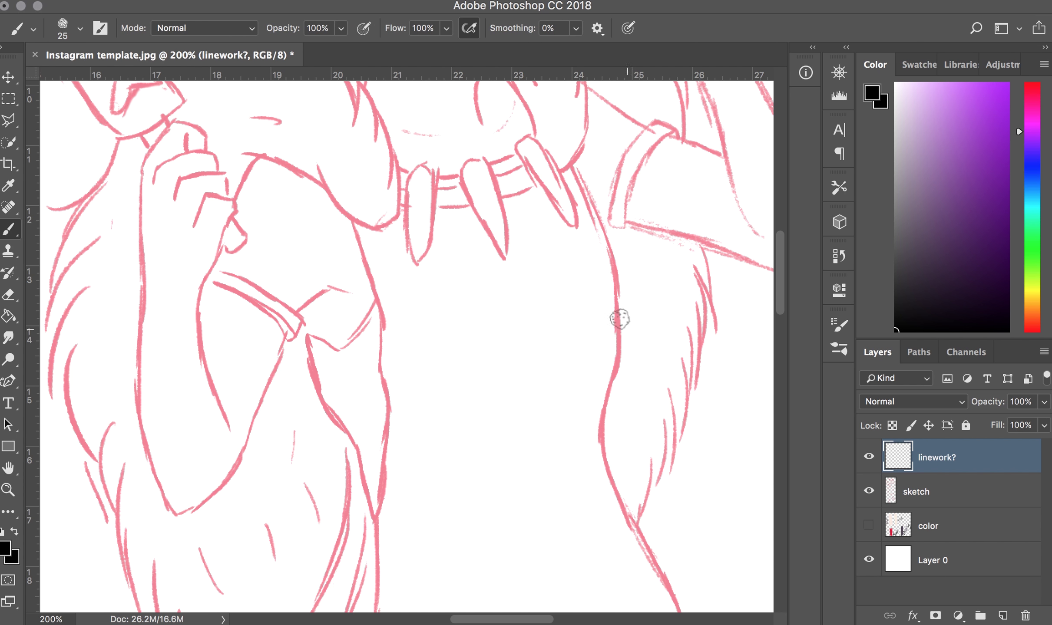
key("z")
left_click(547, 240, "alt")
Step: Ink the tunic's right edge, left edge and bottom in black
key("b")
left_click_drag(543, 161, 604, 463)
scroll(597, 160, "up", 2)
scroll(582, 158, "up", 2)
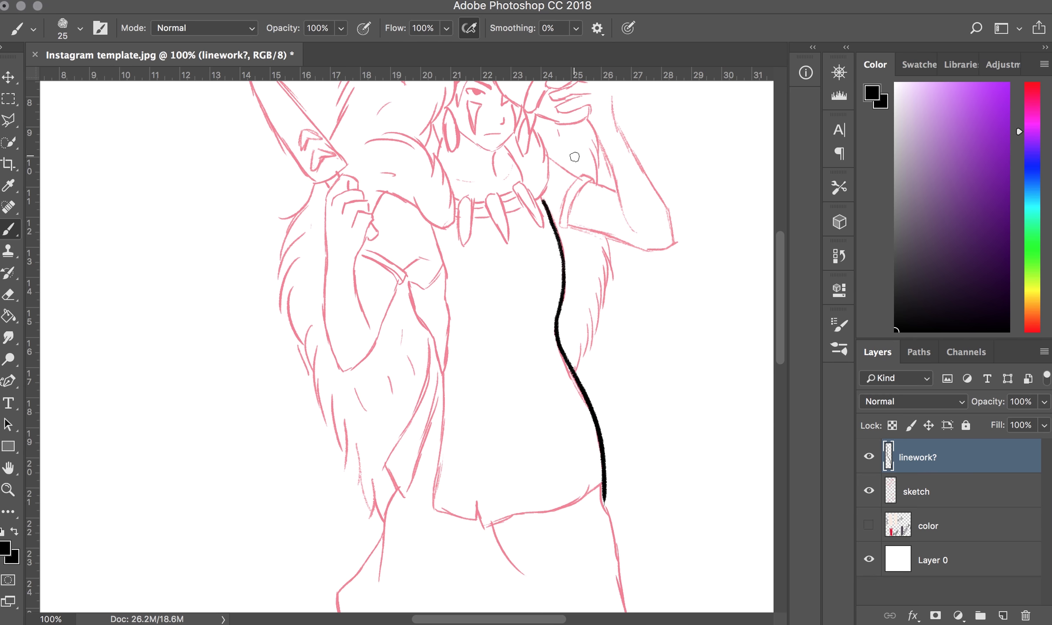
key("super+z")
scroll(544, 251, "down", 3)
scroll(544, 251, "left", 3)
scroll(572, 161, "left", 2)
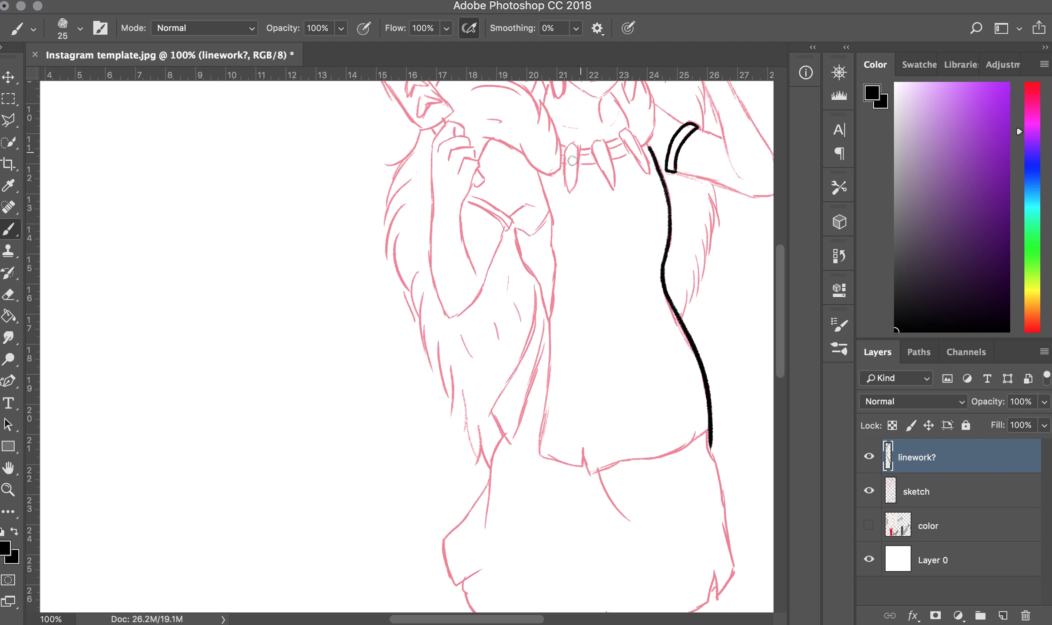
left_click_drag(555, 214, 552, 238)
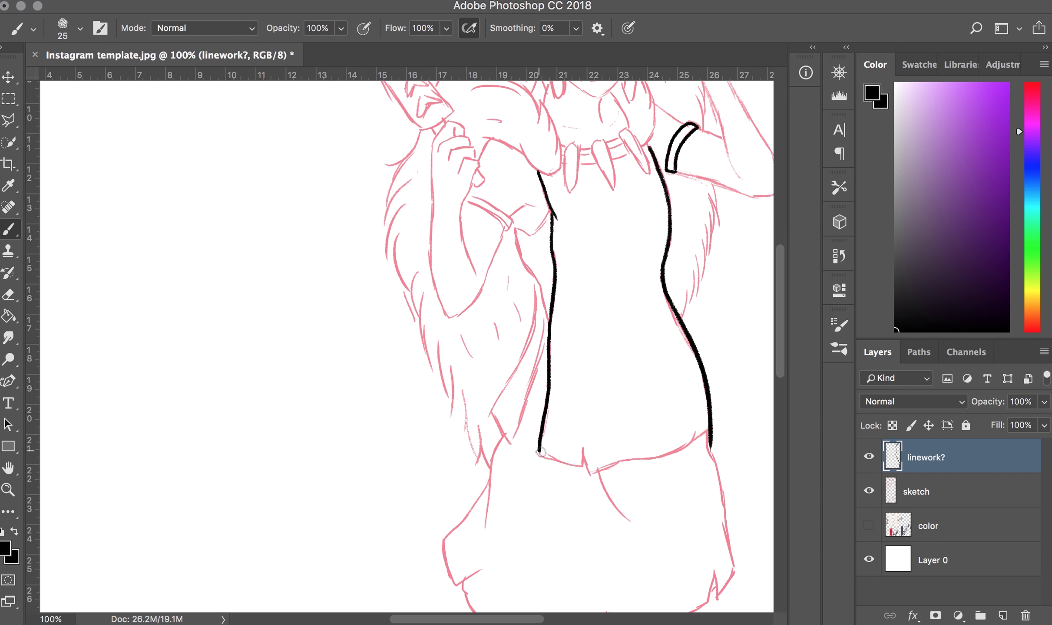
left_click_drag(546, 321, 587, 440)
left_click_drag(711, 432, 582, 467)
Step: Ink the skirt's right edge and its hem, redoing the hem stroke
scroll(648, 425, "down", 3)
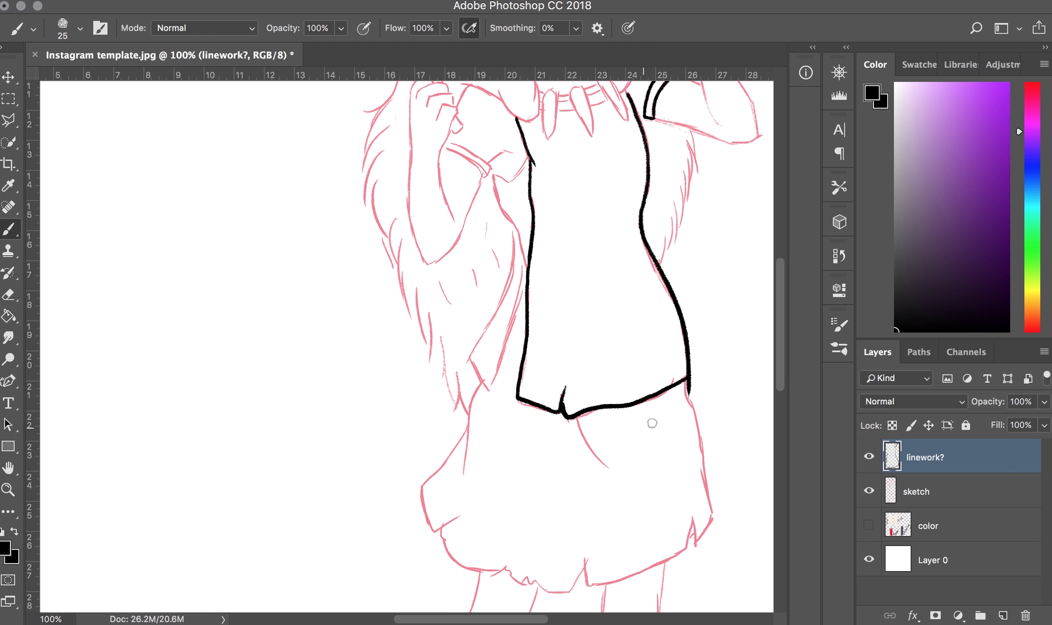
scroll(676, 394, "down", 2)
scroll(640, 358, "right", 5)
scroll(640, 359, "down", 3)
scroll(612, 305, "down", 3)
scroll(612, 305, "left", 2)
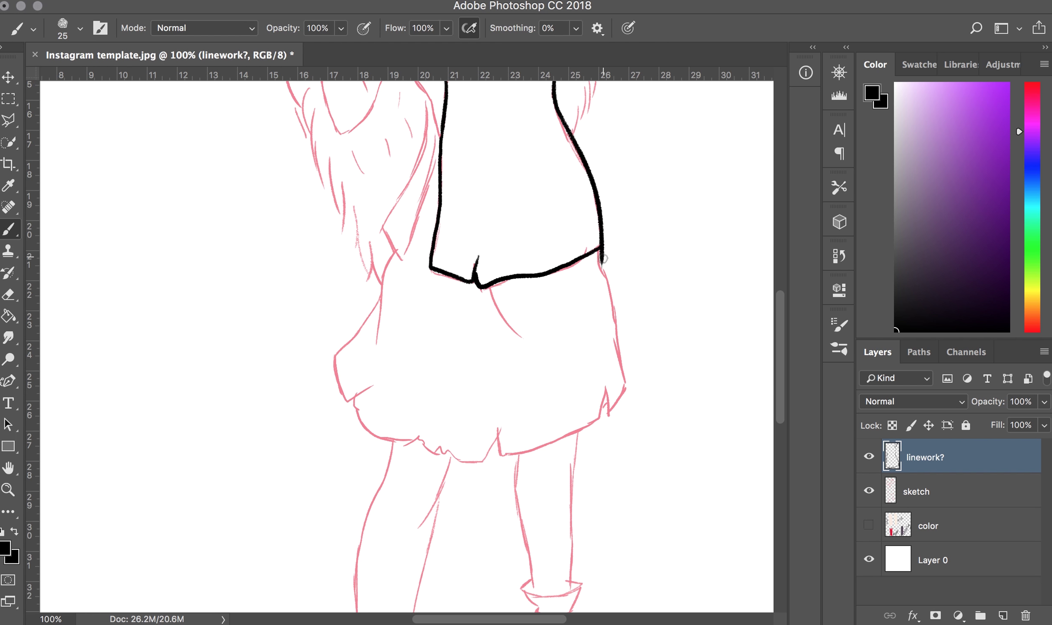
left_click_drag(604, 259, 604, 384)
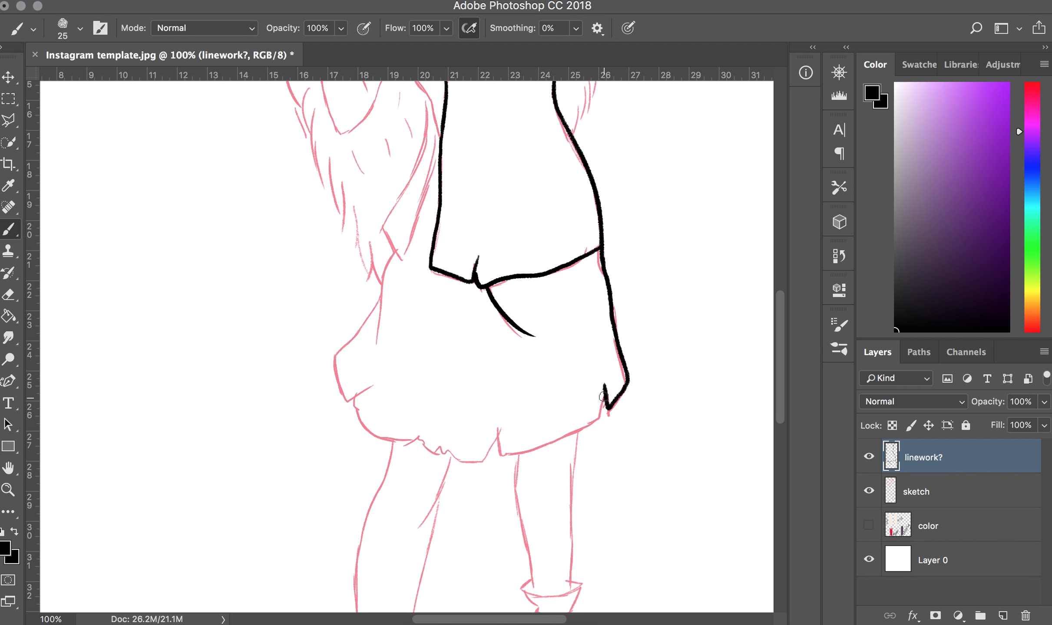
left_click_drag(602, 396, 497, 428)
key("ctrl+z")
left_click_drag(602, 403, 496, 419)
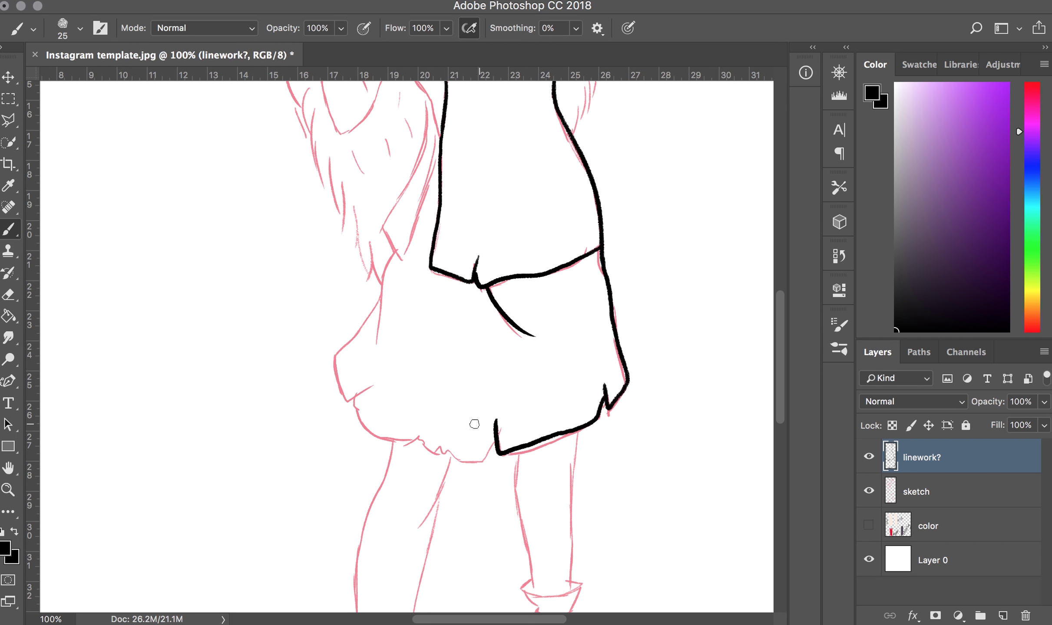
Step: Ink the skirt's left side, undoing the failed corner and curve strokes
scroll(521, 400, "down", 4)
scroll(521, 399, "left", 3)
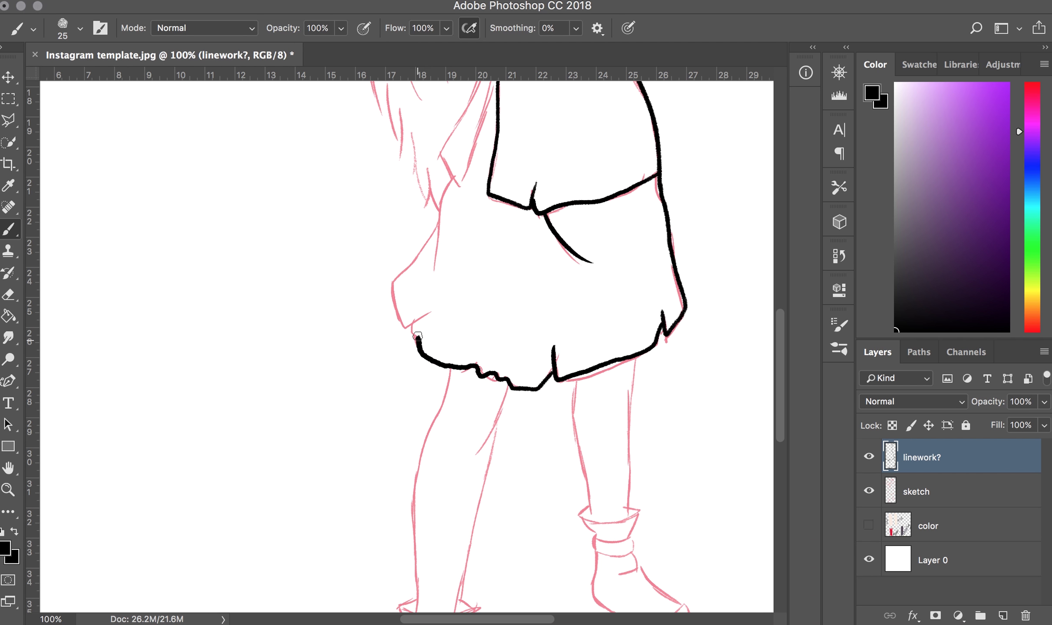
left_click_drag(417, 335, 411, 327)
key("ctrl+z")
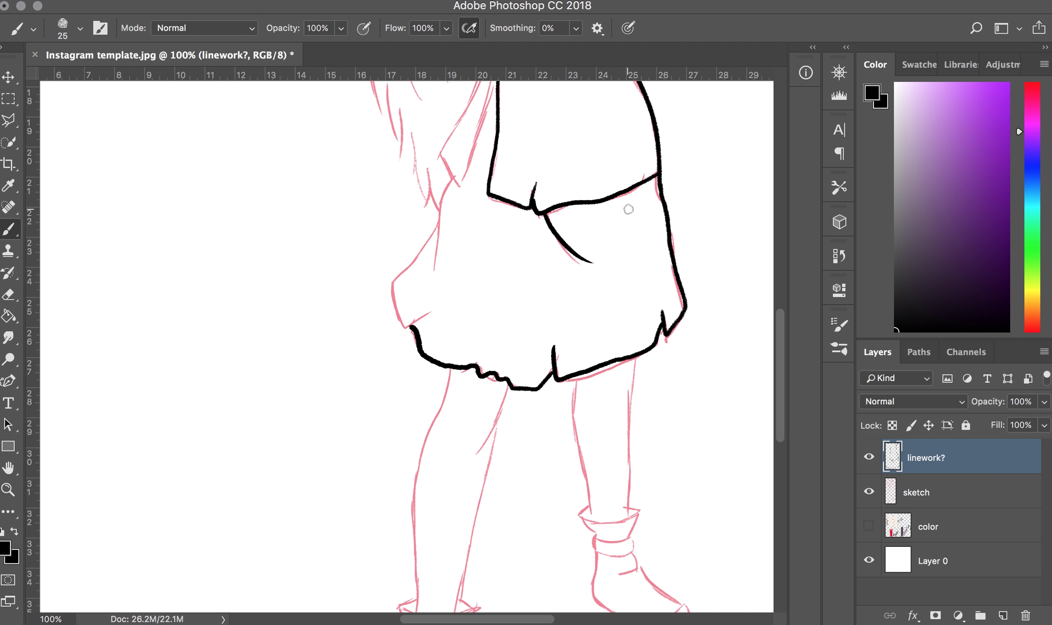
scroll(624, 206, "left", 3)
left_click_drag(500, 187, 478, 285)
left_click_drag(482, 242, 449, 332)
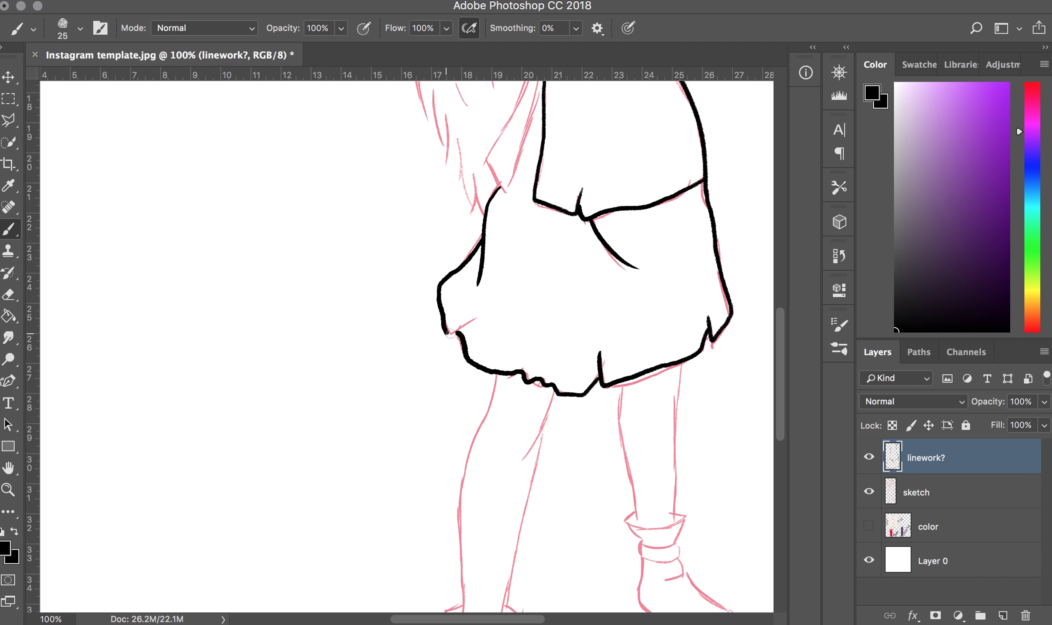
key("ctrl+z")
Step: Ink the sleeve's left edge down to its cuff
scroll(483, 311, "up", 5)
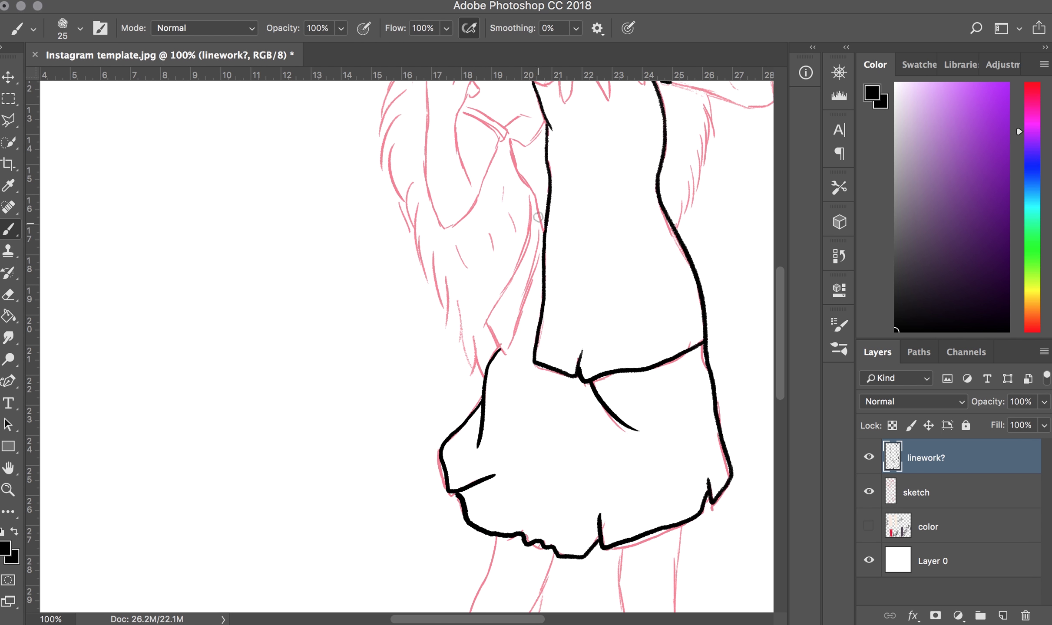
left_click_drag(532, 192, 499, 360)
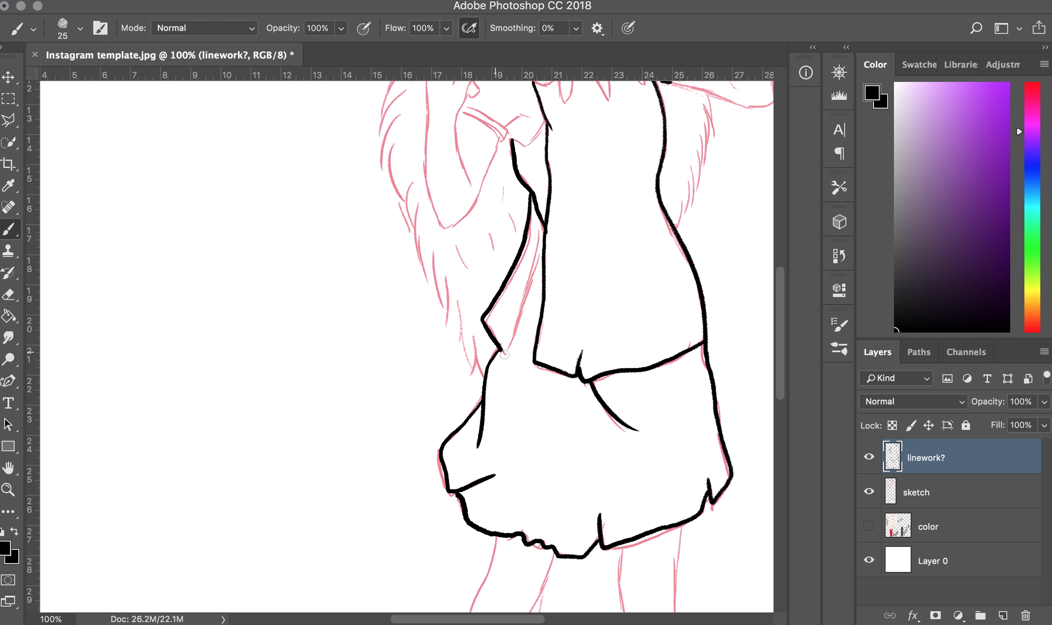
key("ctrl+z")
left_click_drag(532, 211, 516, 315)
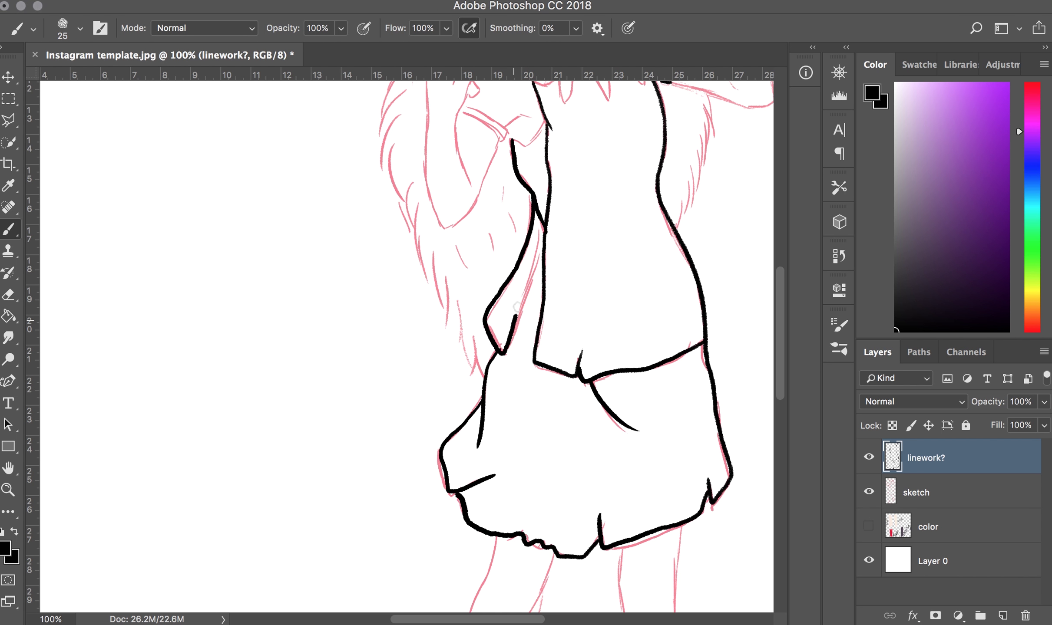
Step: Ink the outer and inner edges of the left leg
key("e")
key("b")
scroll(500, 224, "down", 3)
scroll(565, 239, "down", 5)
scroll(623, 255, "down", 2)
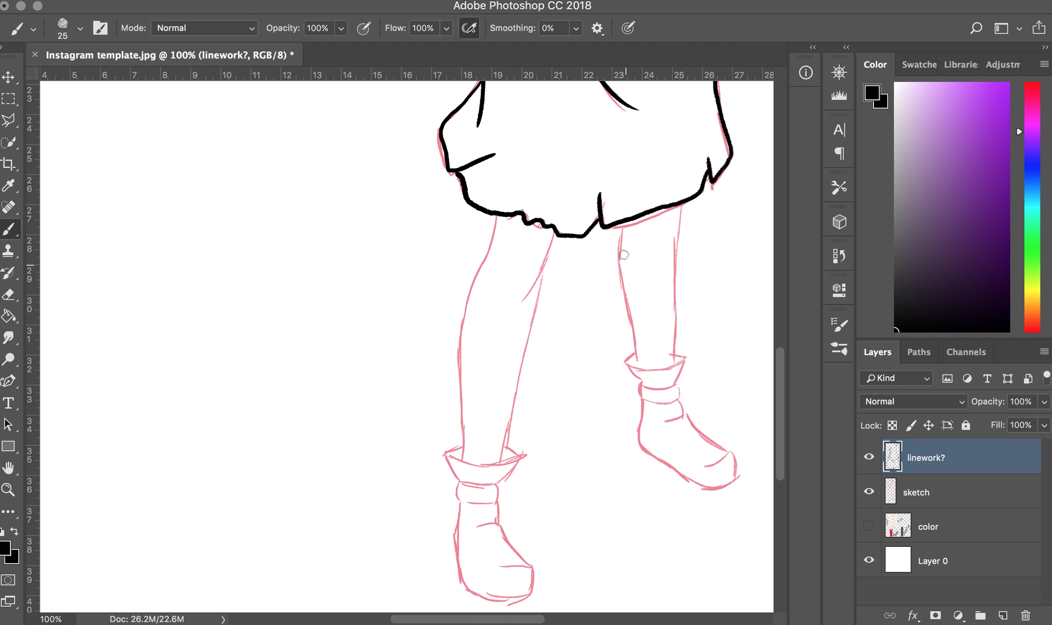
left_click_drag(493, 216, 461, 447)
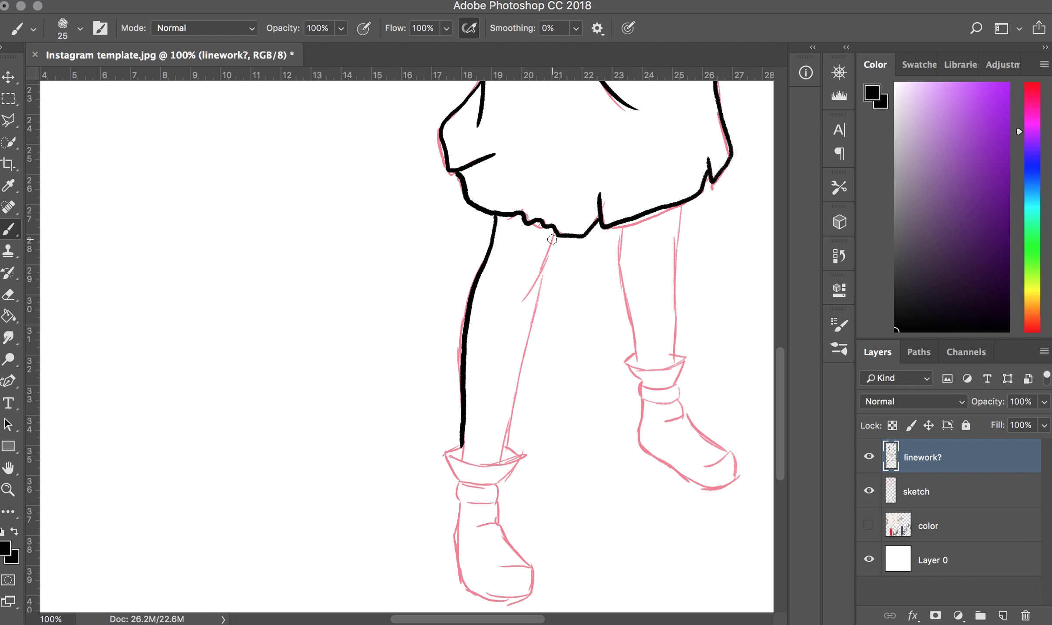
left_click_drag(543, 273, 500, 454)
key("ctrl+z")
left_click_drag(543, 269, 503, 459)
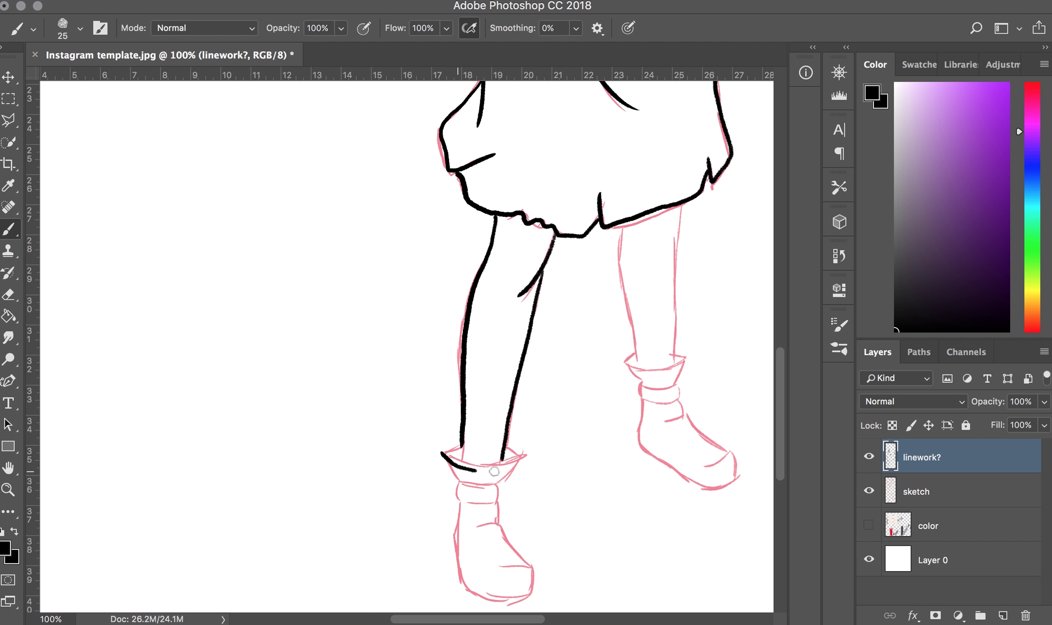
Step: Rotate the canvas and ink the boot cuff, sole and toe
key("ctrl+z")
key("r")
left_click_drag(558, 439, 602, 285)
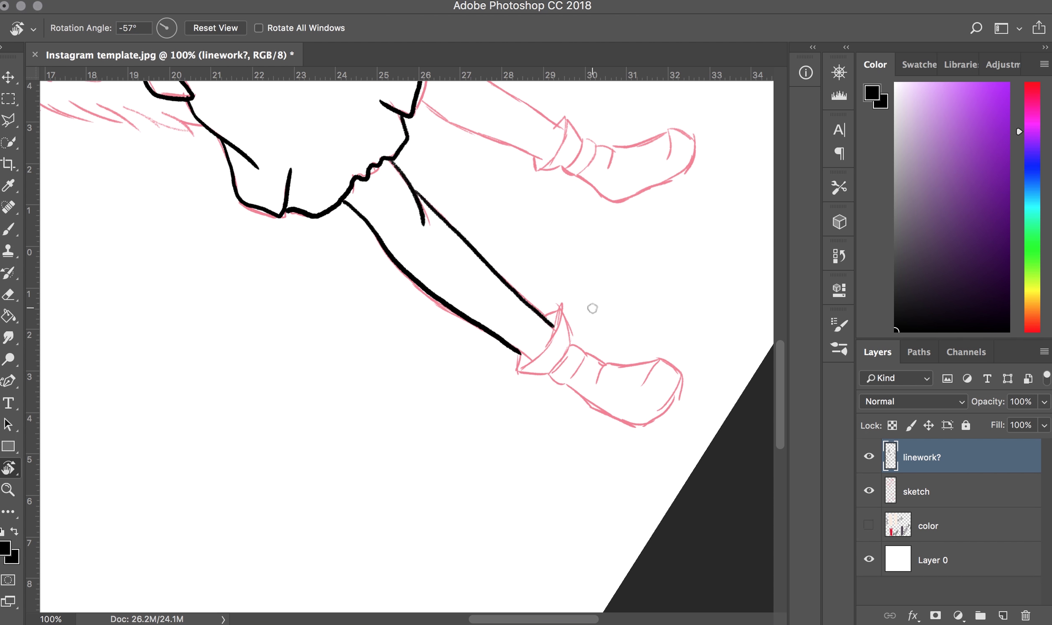
key("b")
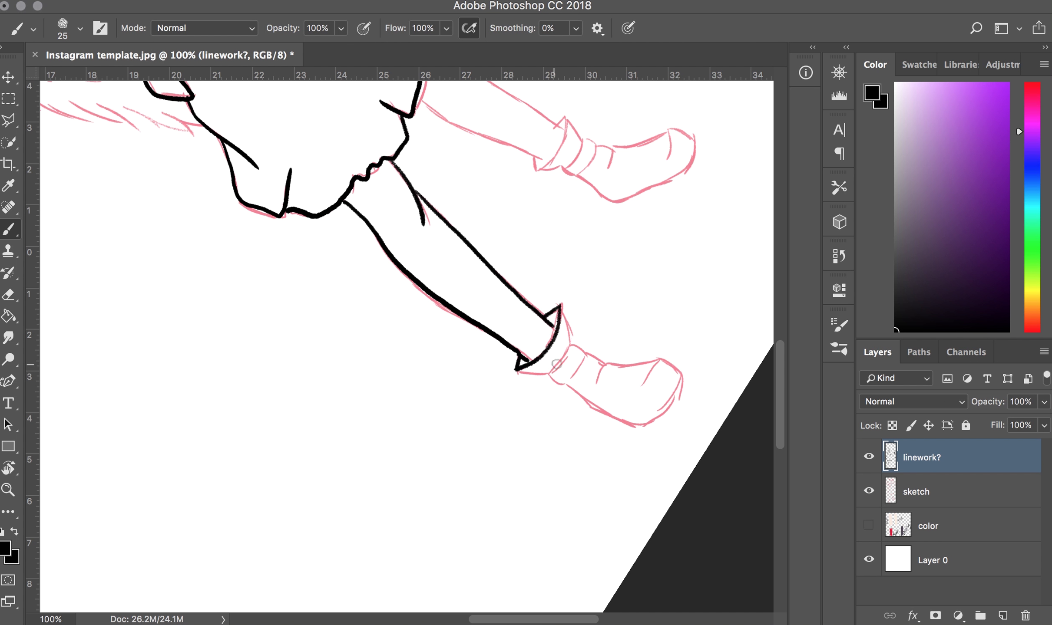
mouse_move(561, 308)
left_mouse_down()
mouse_move(569, 343)
mouse_move(558, 364)
left_mouse_up()
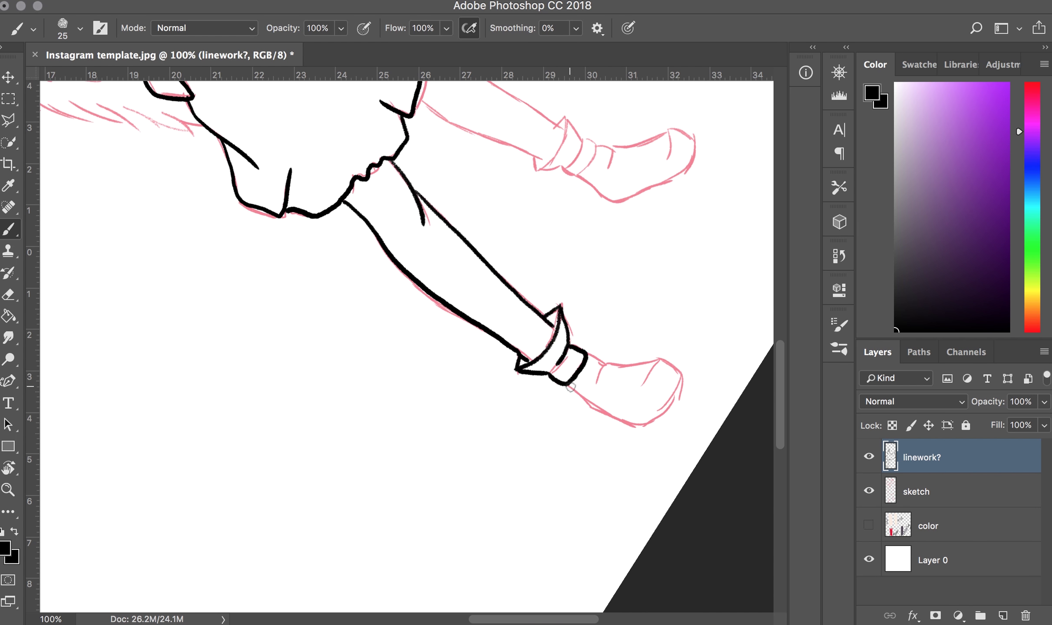
left_click_drag(640, 427, 646, 384)
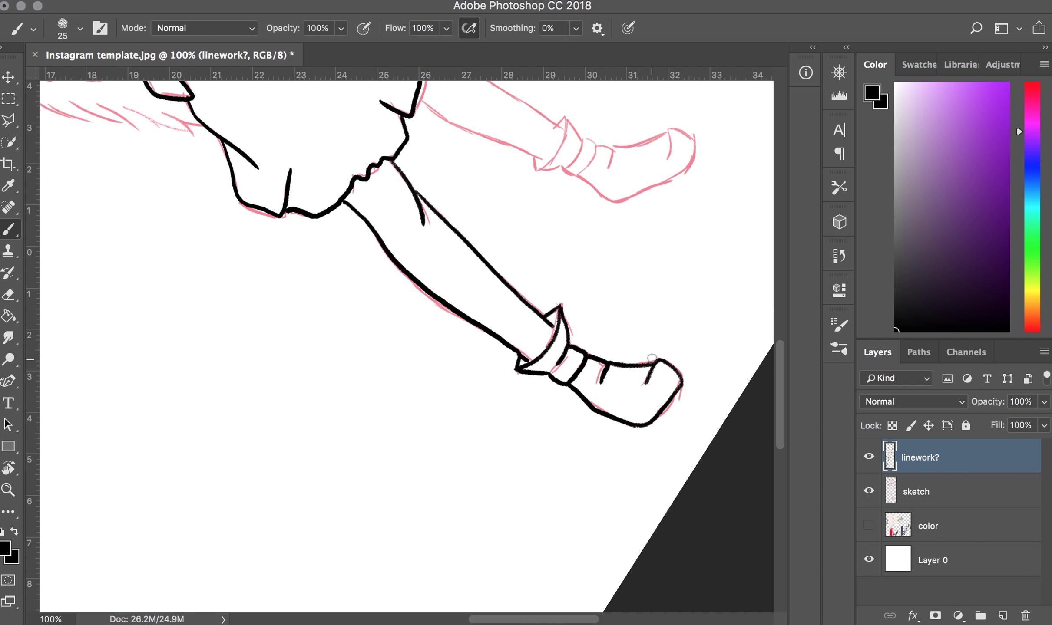
Step: Outline the other boot's sole, toe and top edge
scroll(639, 325, "up", 3)
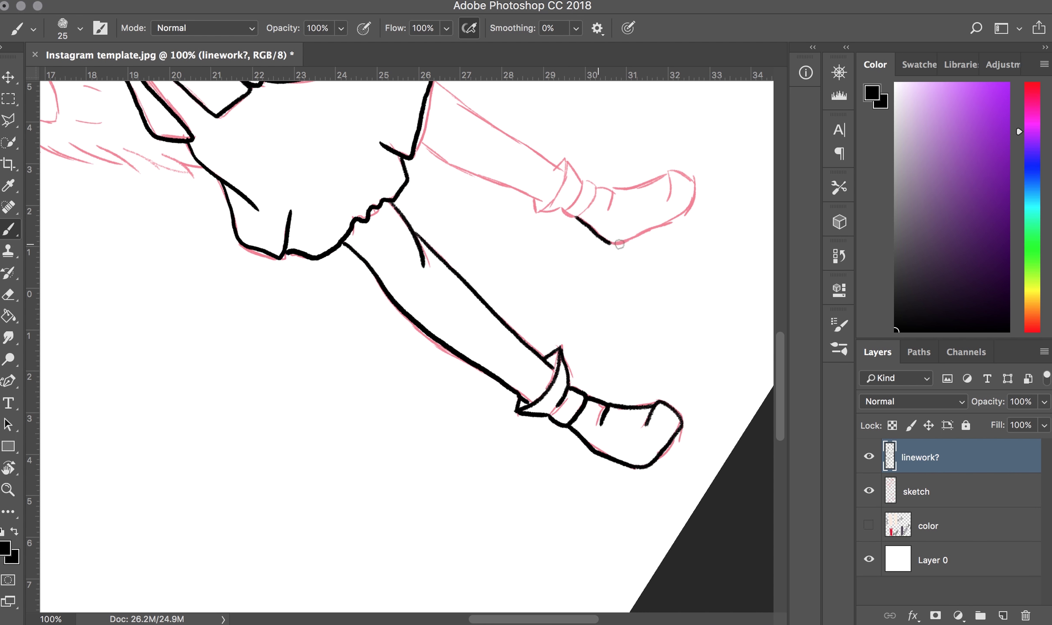
left_click_drag(619, 244, 668, 199)
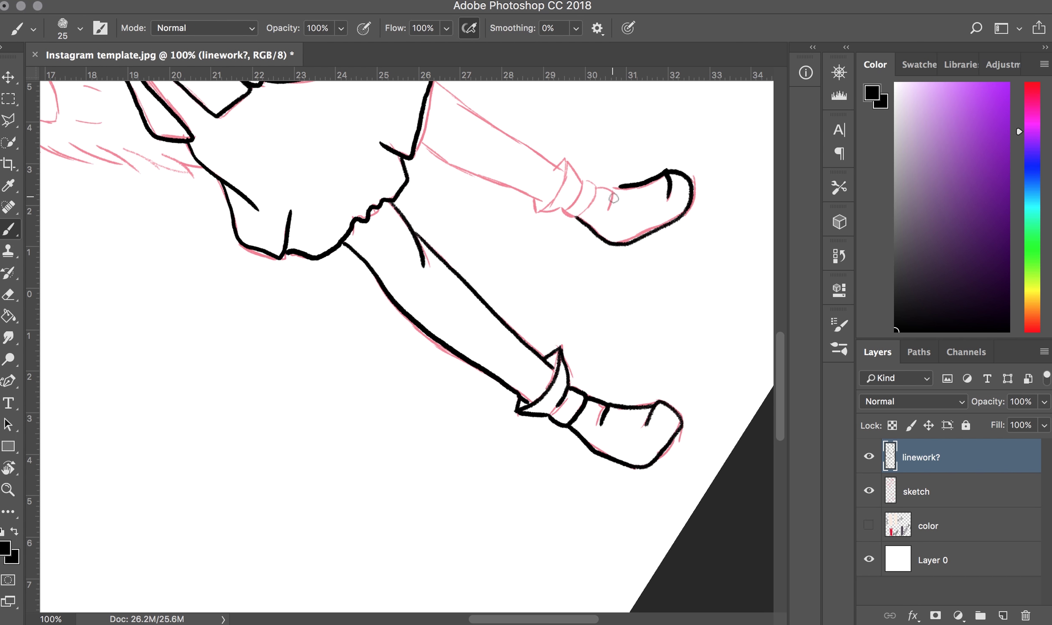
key("ctrl+z")
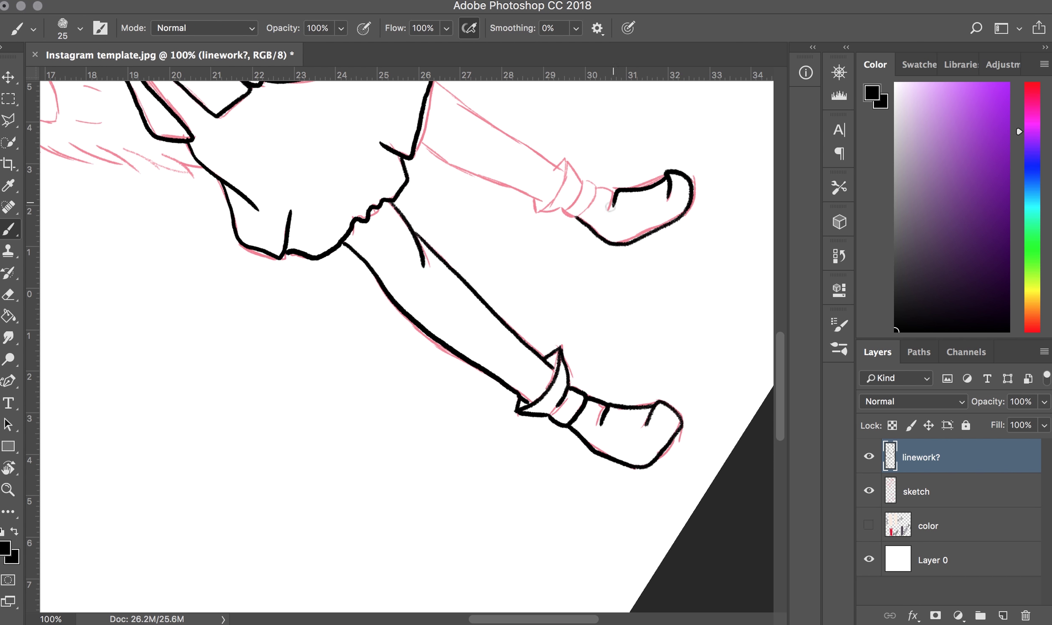
key("ctrl+z")
key("ctrl+z")
left_click_drag(668, 173, 608, 208)
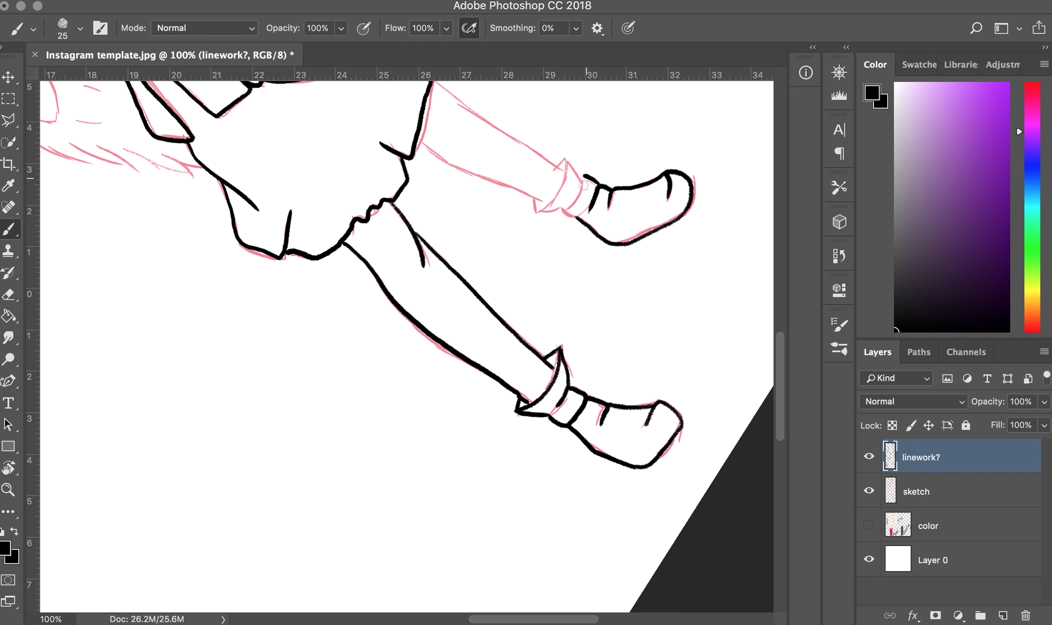
Step: Turn the canvas upright and ink both edges of the right leg
mouse_move(556, 253)
left_mouse_down()
mouse_move(568, 295)
mouse_move(571, 280)
left_mouse_up()
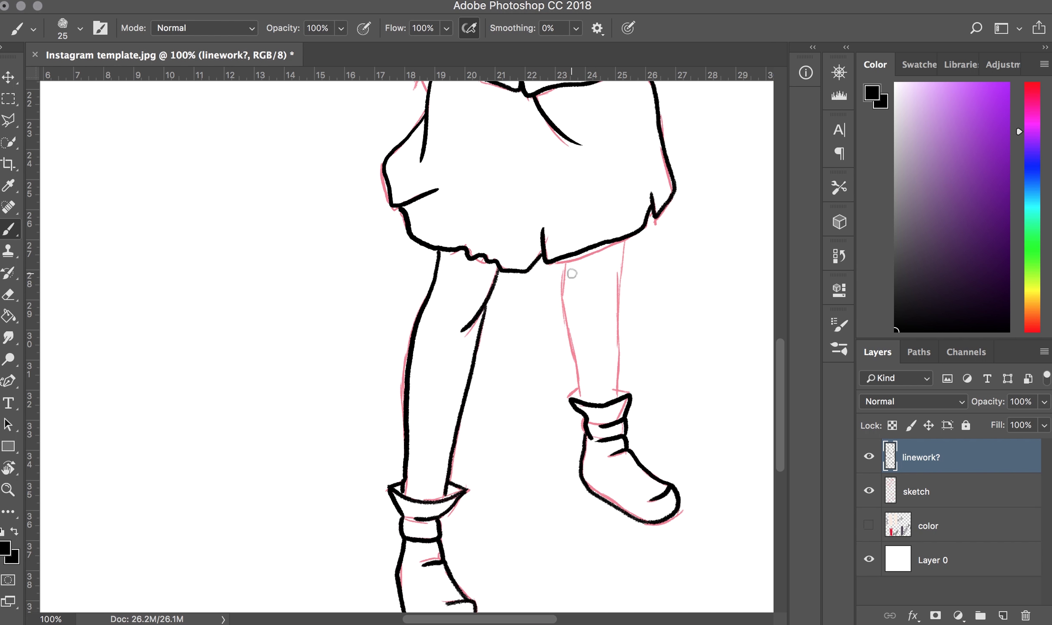
left_click_drag(566, 272, 584, 402)
key("ctrl+z")
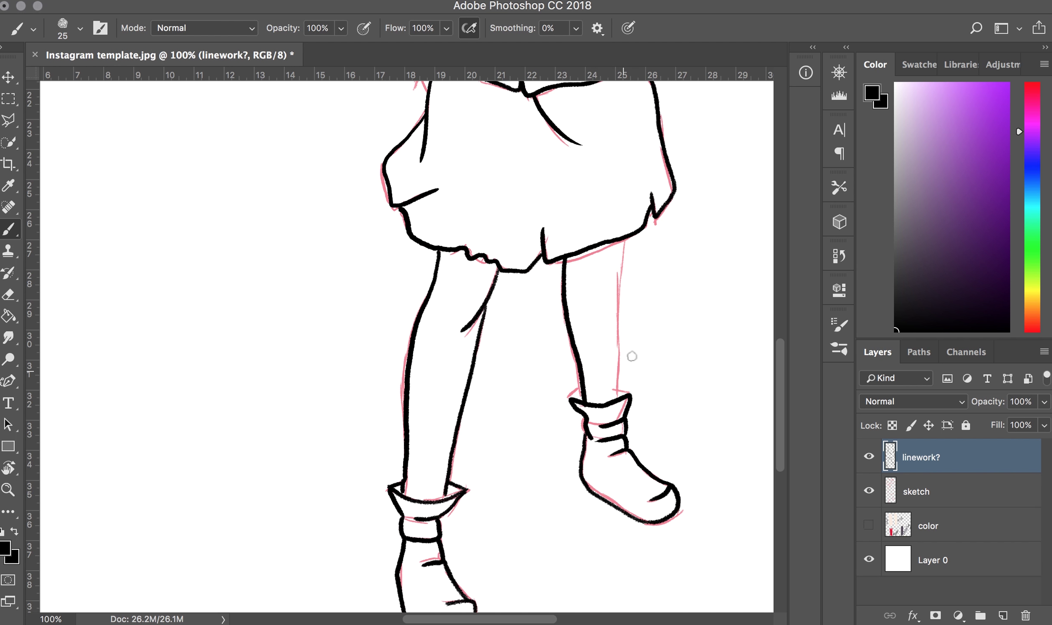
left_click_drag(622, 247, 616, 393)
key("ctrl+z")
left_click_drag(621, 243, 620, 397)
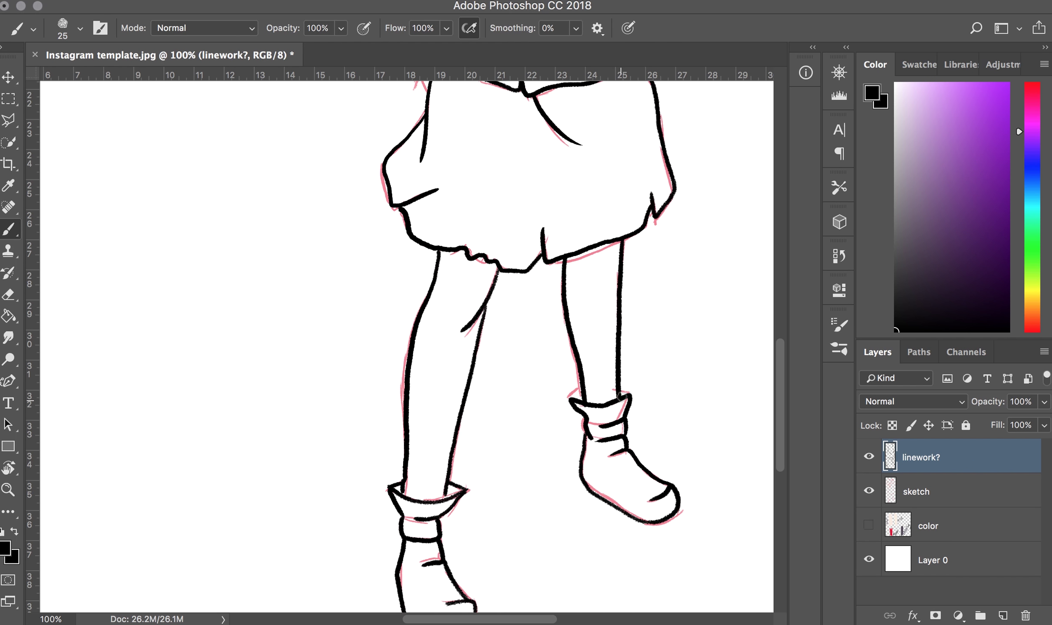
Step: Undo the last stroke, zoom to 300% on the arm and rotate the canvas
scroll(584, 393, "up", 5)
scroll(608, 325, "up", 5)
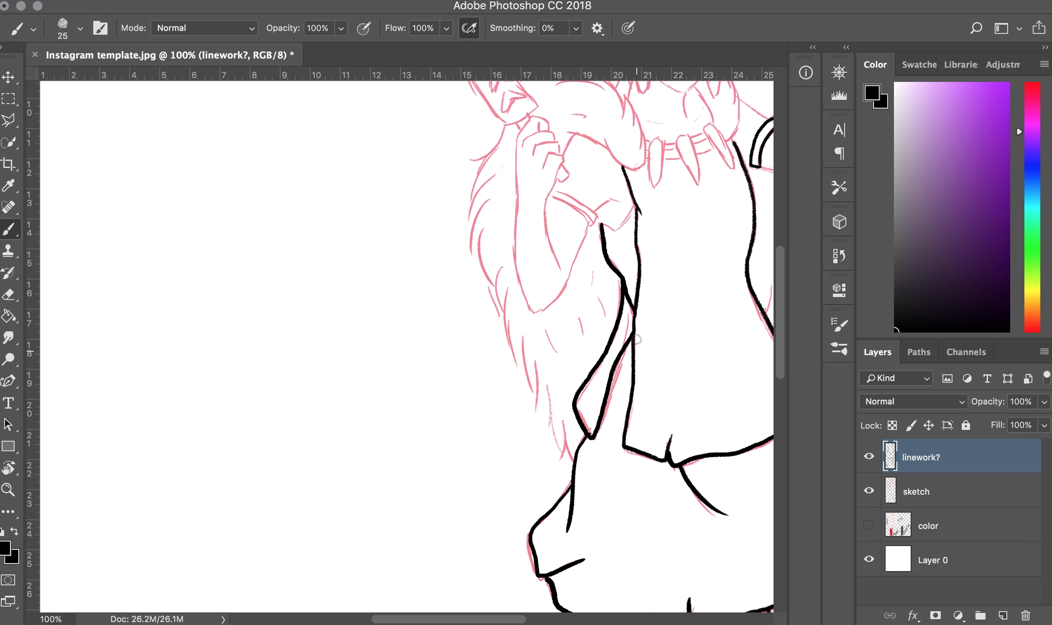
scroll(655, 220, "left", 5)
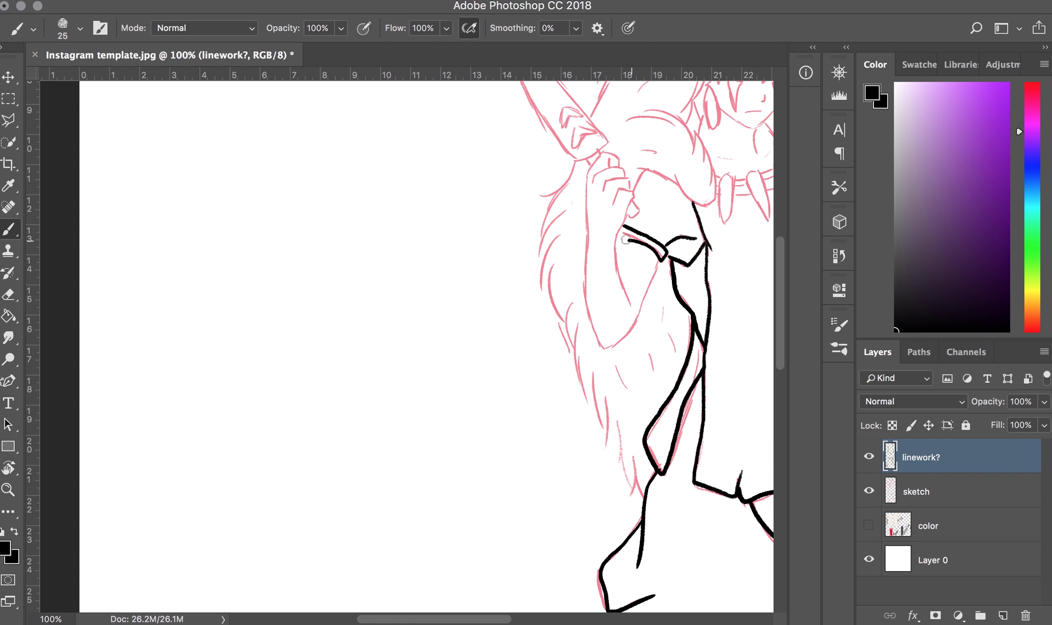
key("ctrl+z")
key("z")
left_click(624, 264)
key("r")
left_click_drag(718, 230, 636, 377)
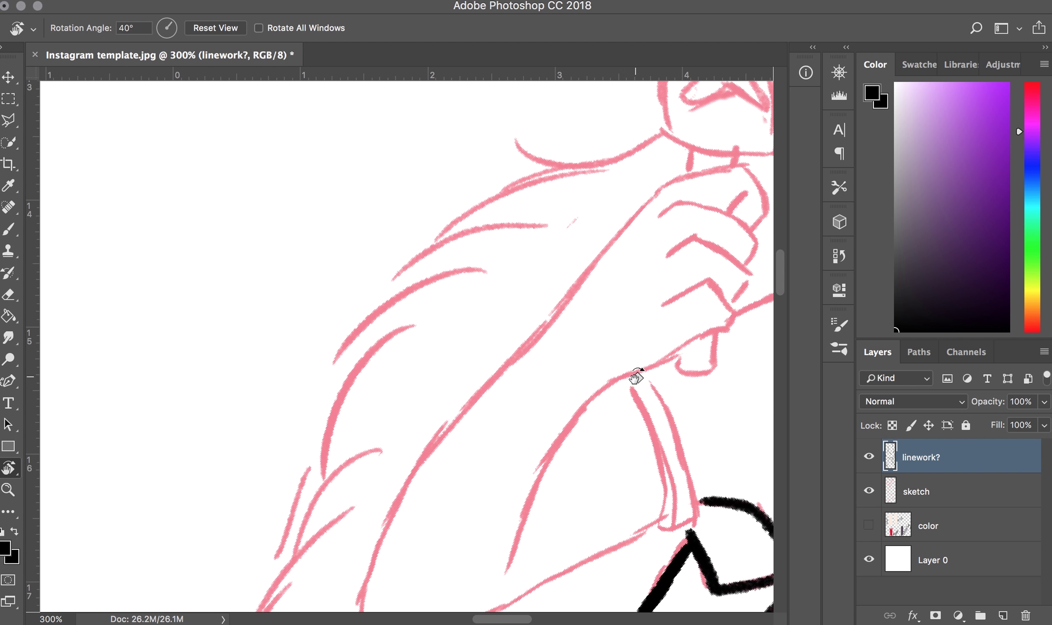
scroll(636, 377, "down", 3)
scroll(651, 348, "down", 2)
key("b")
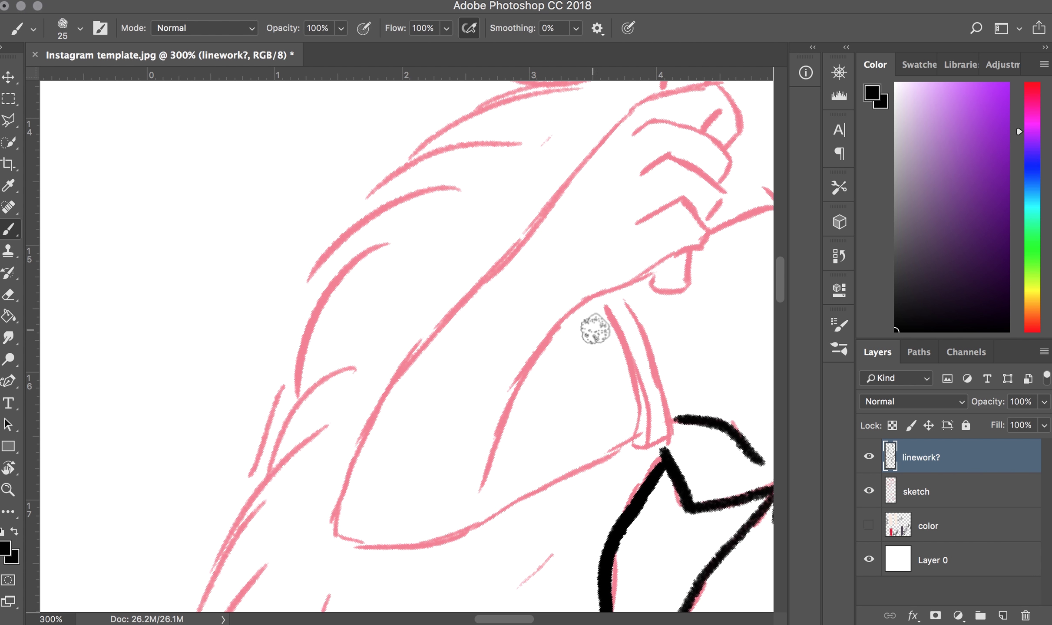
Step: Ink both sleeve cuff edges, the forearm underside and a hooked finger
left_click_drag(619, 290, 669, 434)
mouse_move(592, 301)
left_mouse_down()
mouse_move(634, 445)
mouse_move(669, 435)
left_mouse_up()
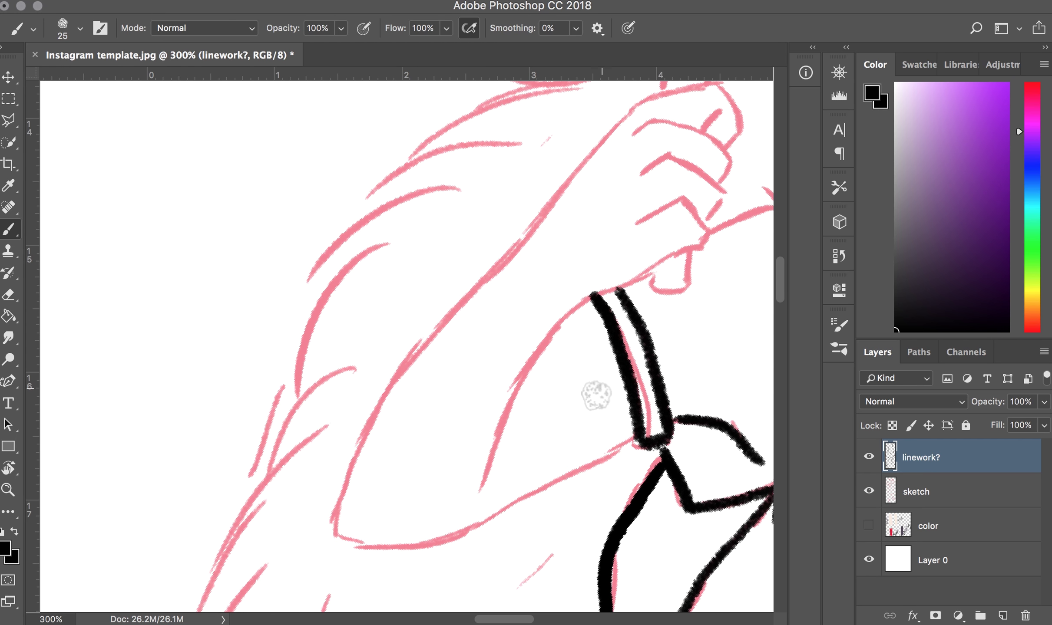
mouse_move(471, 486)
left_mouse_down()
mouse_move(695, 244)
mouse_move(638, 233)
left_mouse_up()
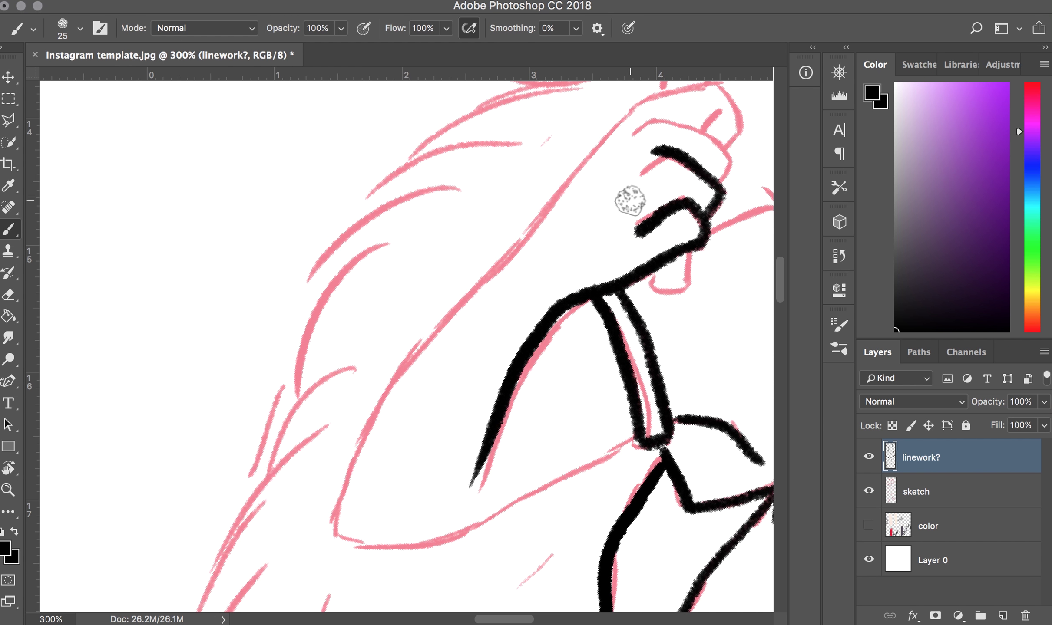
key("ctrl+z")
mouse_move(700, 244)
left_mouse_down()
mouse_move(641, 223)
mouse_move(701, 244)
mouse_move(700, 177)
mouse_move(642, 185)
mouse_move(708, 191)
mouse_move(621, 191)
left_mouse_up()
key("ctrl+z")
Step: Ink the knuckles, the top of the arm to the elbow, and the fist's bottom
scroll(678, 221, "up", 3)
mouse_move(703, 165)
left_mouse_down()
mouse_move(687, 182)
mouse_move(698, 130)
left_mouse_up()
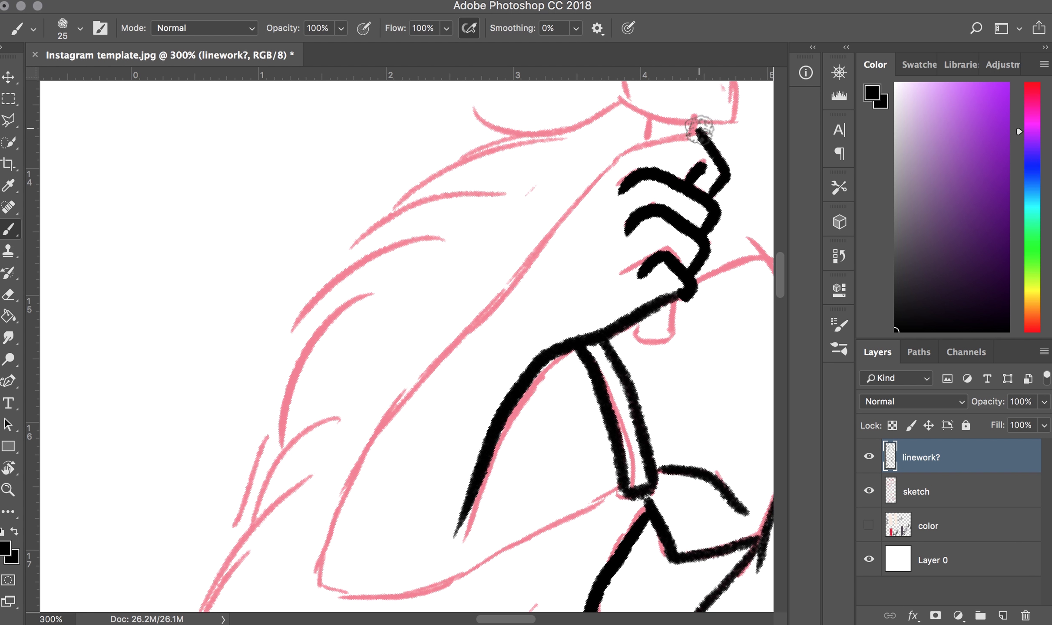
mouse_move(697, 126)
left_mouse_down()
mouse_move(441, 357)
mouse_move(619, 478)
left_mouse_up()
key("e")
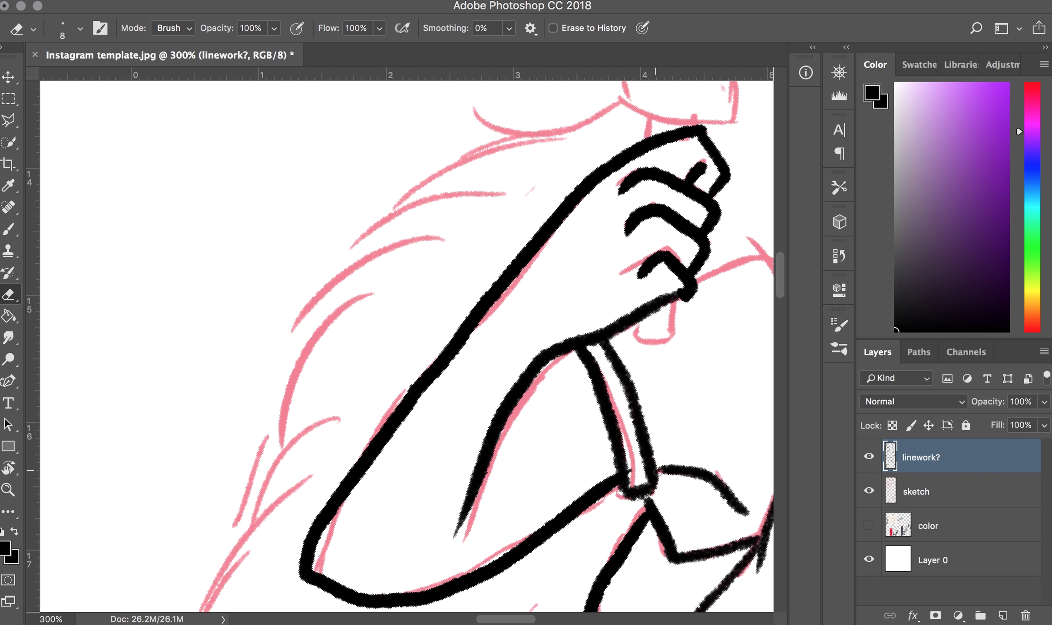
key("b")
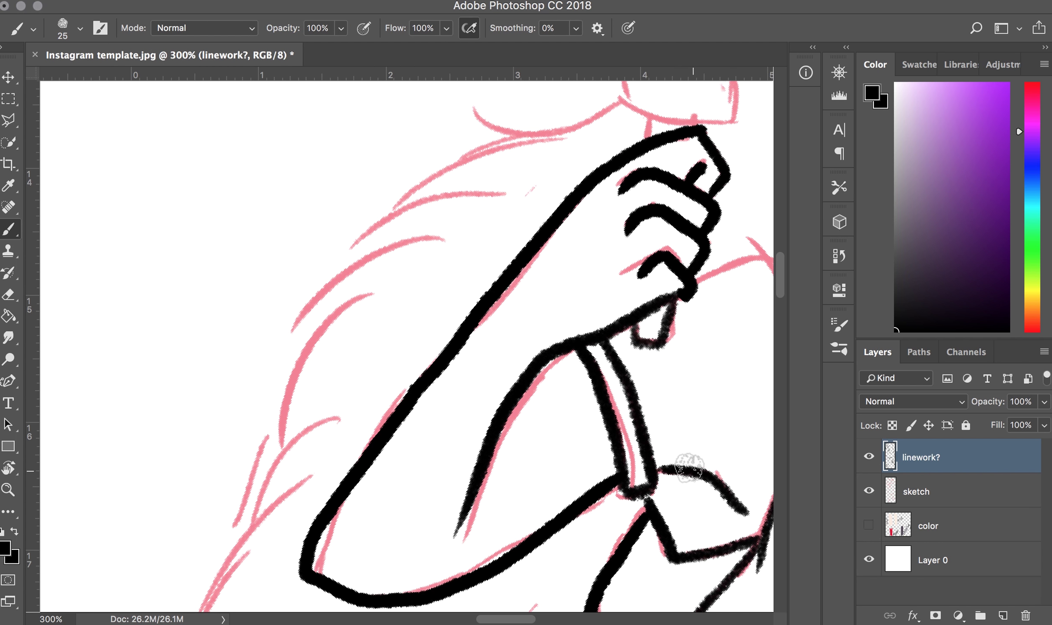
left_click_drag(633, 320, 676, 301)
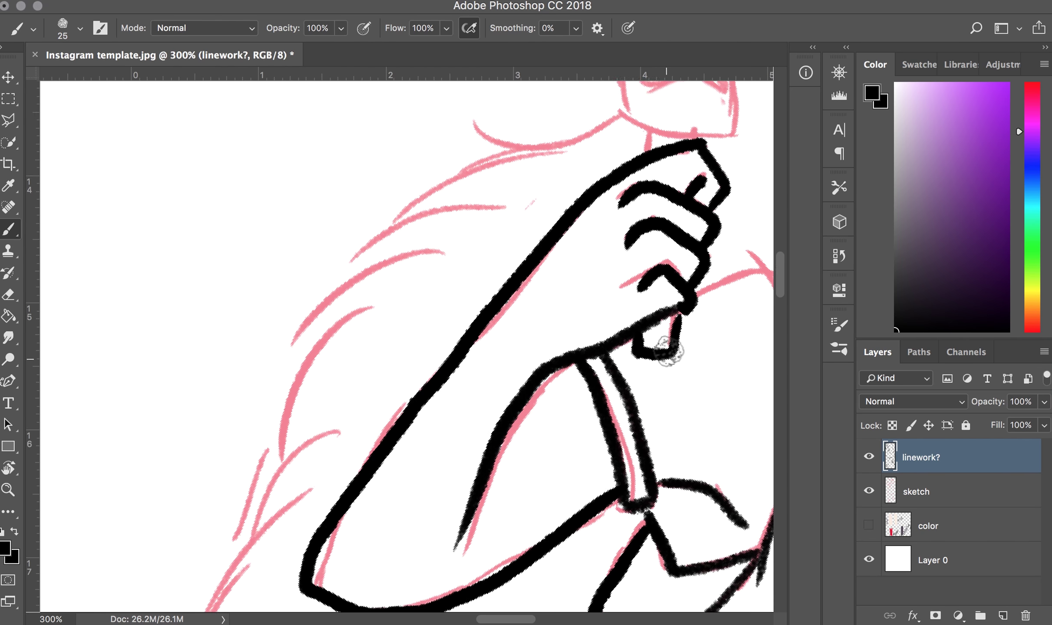
Step: Trace the pointed head's outline and base with mouth and nose marks
scroll(664, 352, "up", 1)
scroll(608, 304, "up", 5)
left_click_drag(580, 291, 580, 312)
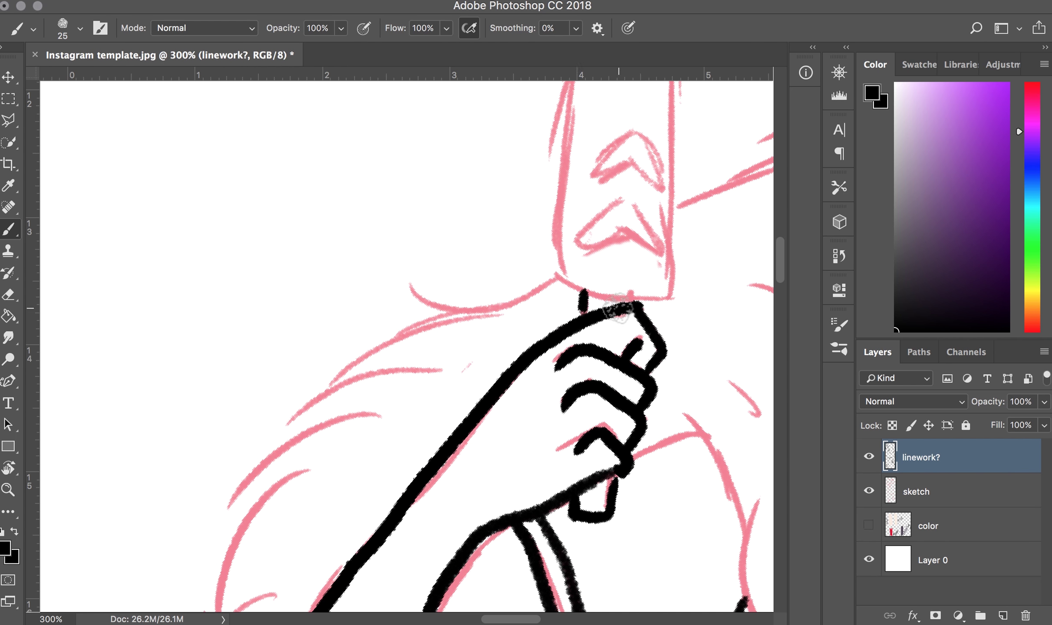
scroll(521, 338, "up", 6)
scroll(521, 338, "right", 2)
scroll(527, 326, "up", 1)
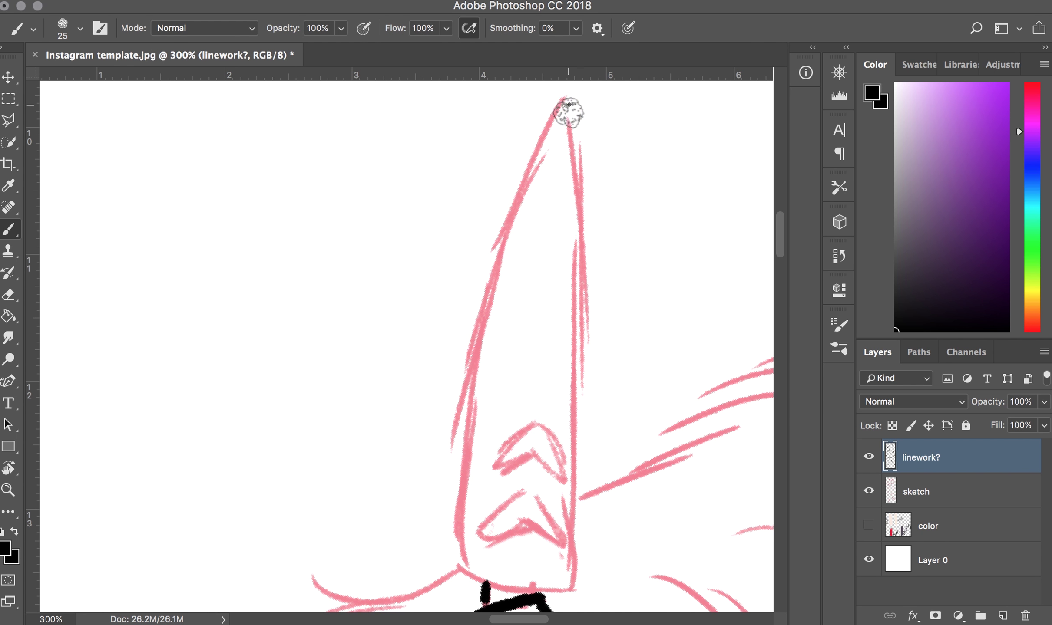
mouse_move(570, 105)
left_mouse_down()
mouse_move(582, 567)
mouse_move(511, 247)
mouse_move(584, 564)
left_mouse_up()
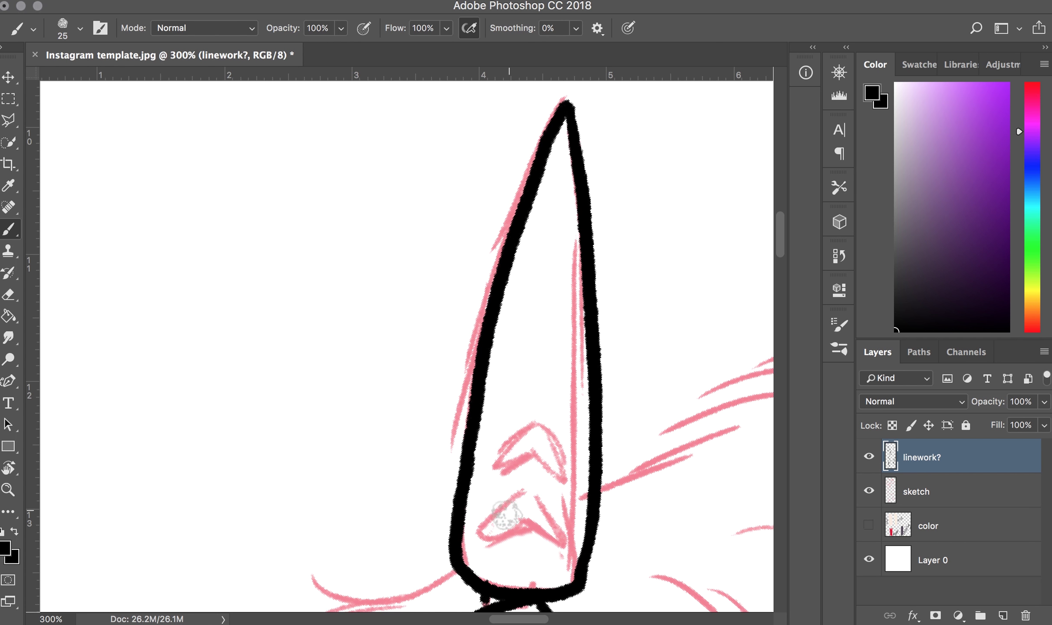
left_click_drag(493, 528, 486, 532)
mouse_move(501, 466)
left_mouse_down()
mouse_move(523, 441)
mouse_move(499, 478)
mouse_move(521, 434)
mouse_move(509, 532)
left_mouse_up()
Step: Ink the vertical line above the shoulder band and join the diagonal arm line to it
key("z")
key("r")
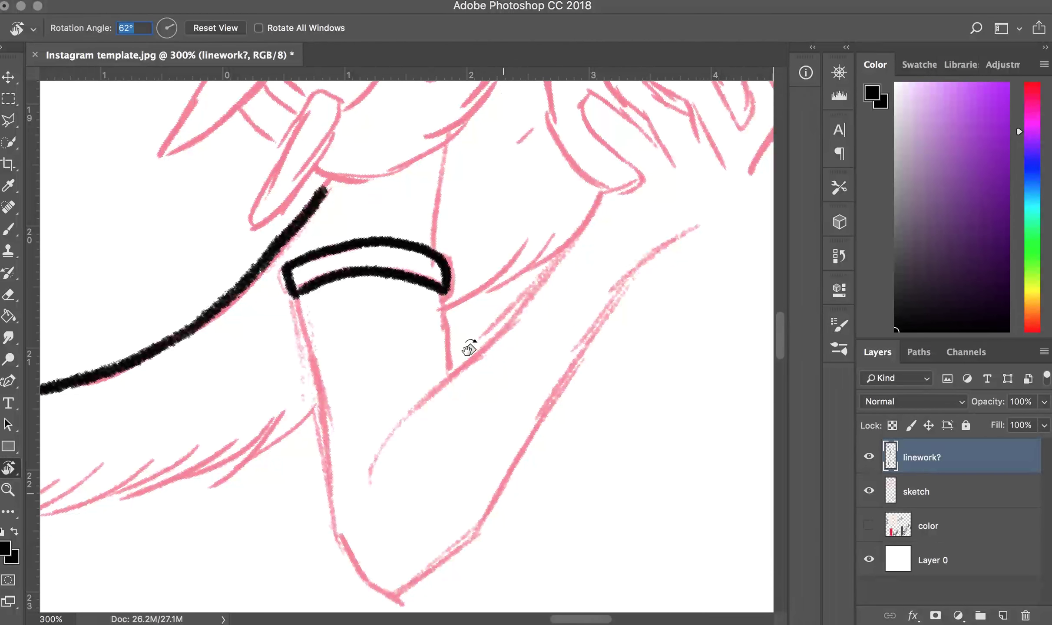
key("b")
left_click_drag(496, 194, 484, 294)
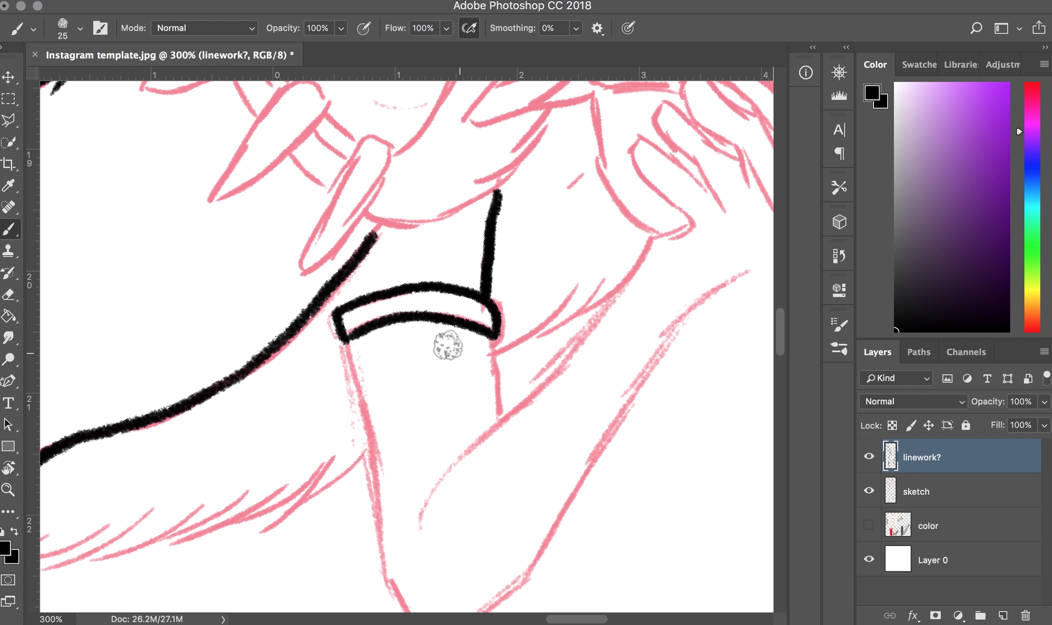
left_click_drag(332, 289, 344, 340)
scroll(391, 345, "down", 2)
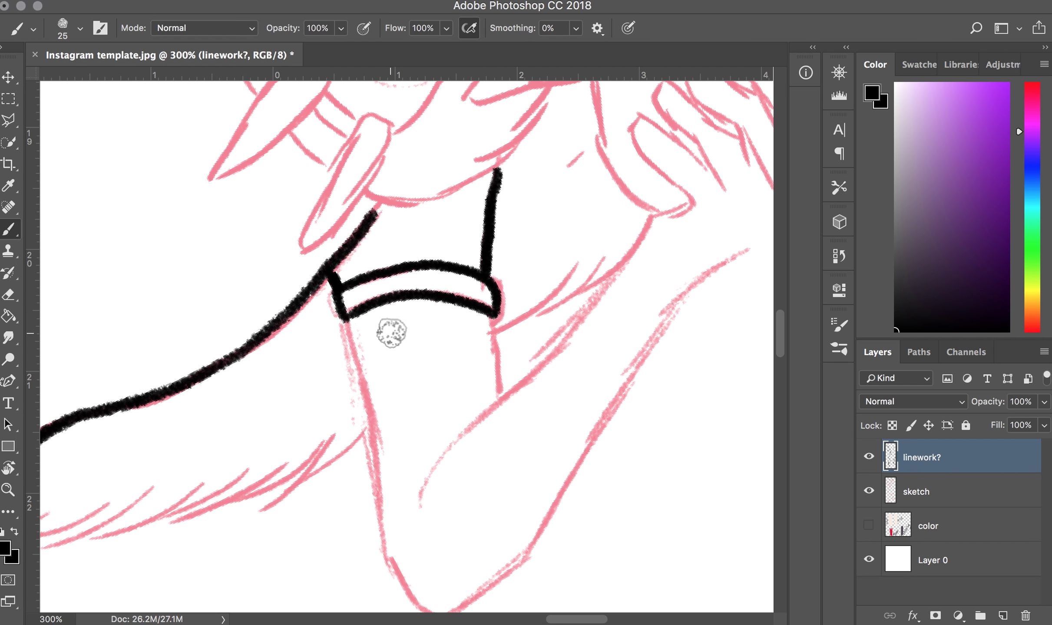
scroll(392, 332, "down", 1)
Step: Outline below the band, then ink the arm's long diagonal and a short line beside the band
left_click_drag(339, 283, 741, 246)
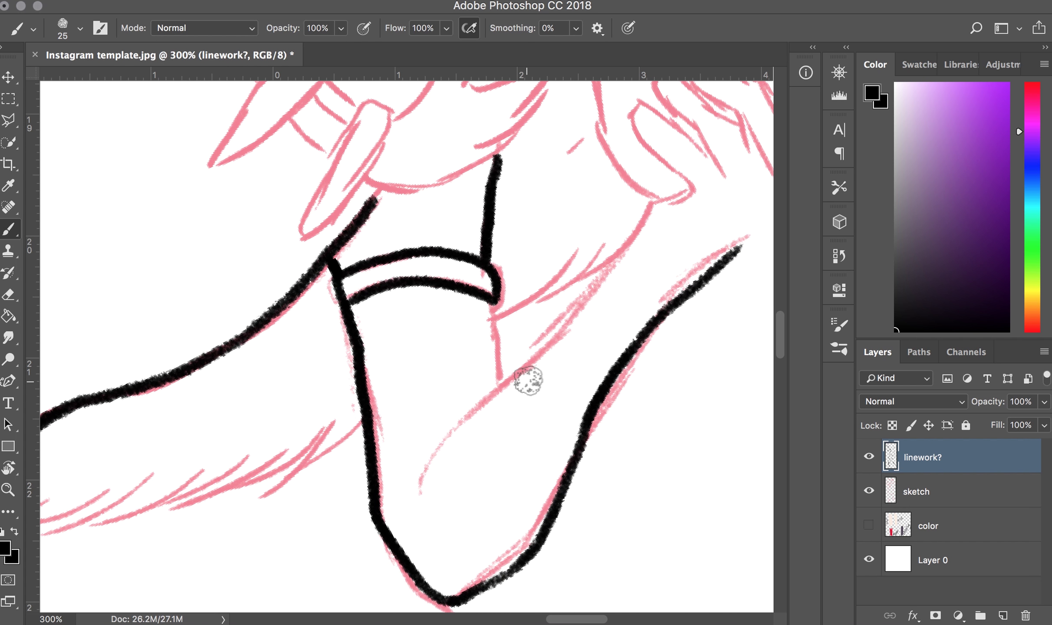
key("cmd+z")
left_click_drag(334, 290, 684, 300)
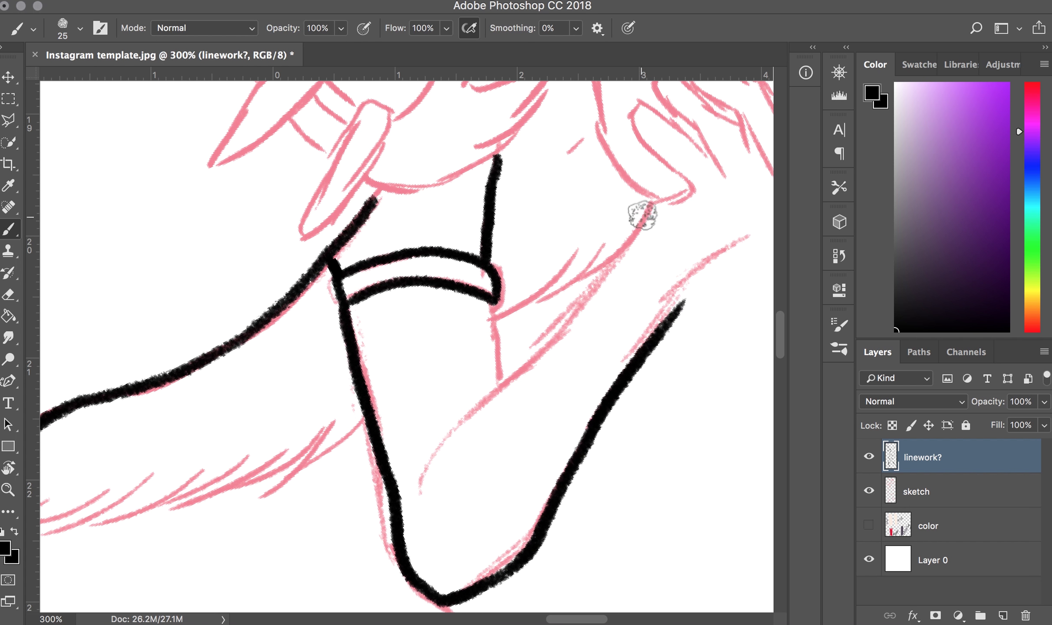
left_click_drag(641, 215, 430, 504)
left_click_drag(493, 300, 509, 382)
Step: Ink the second arm's line running down-left from the hand
scroll(506, 403, "up", 3)
scroll(508, 395, "right", 8)
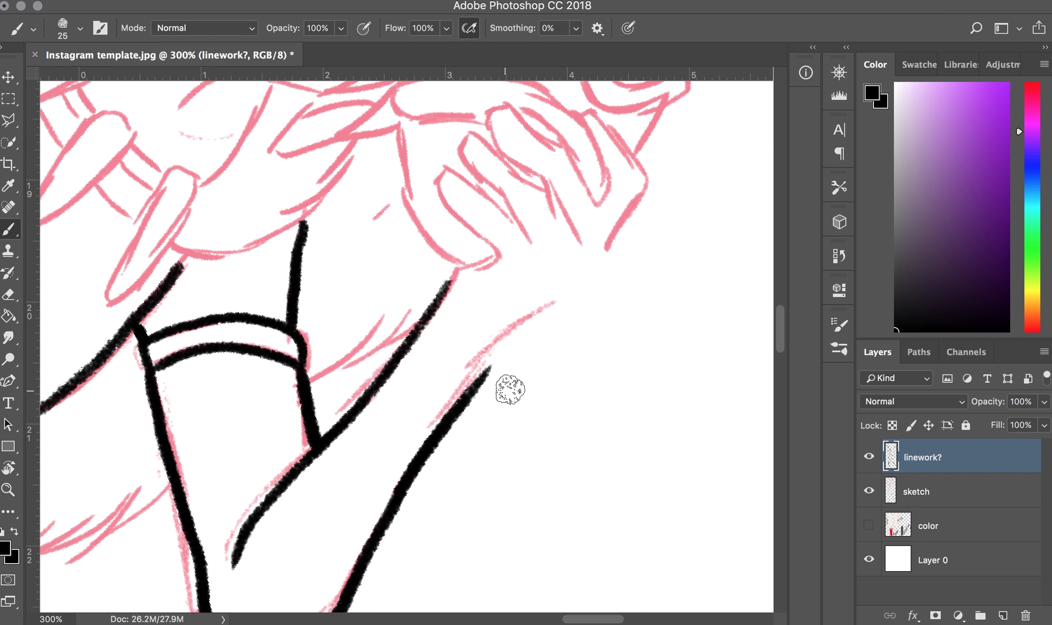
left_click_drag(636, 191, 452, 412)
key("cmd+z")
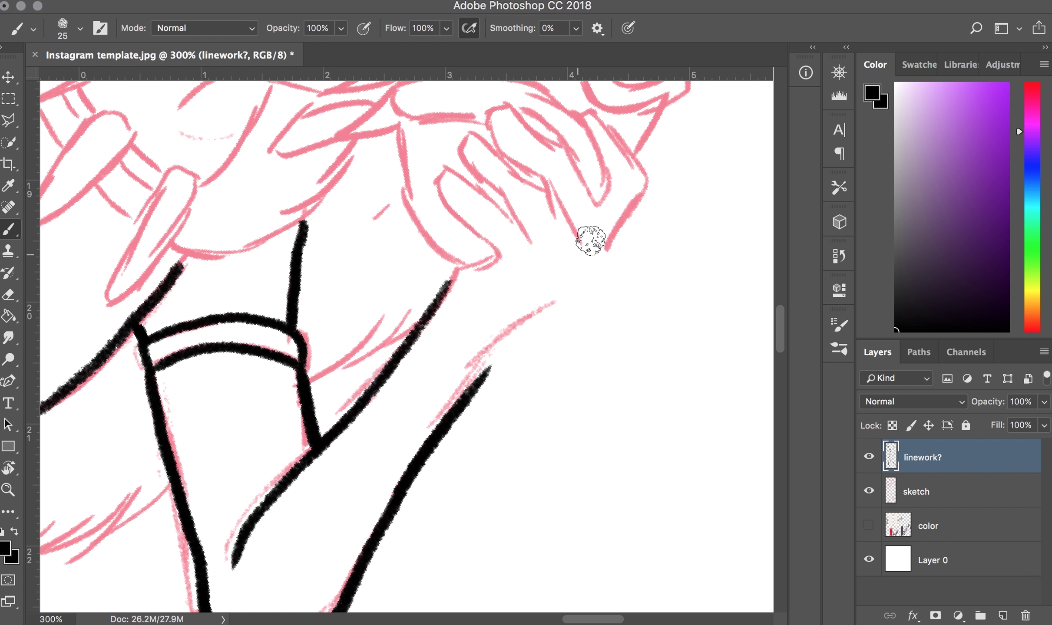
left_click_drag(645, 185, 452, 378)
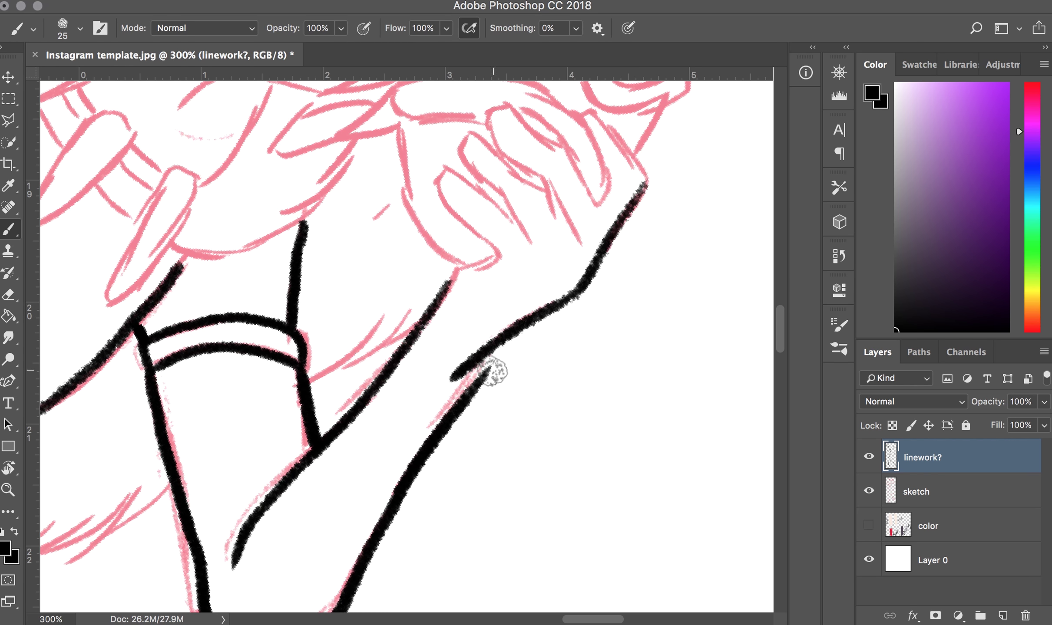
scroll(517, 304, "up", 3)
Step: Outline three fingers of the other hand in black
mouse_move(647, 296)
left_mouse_down()
mouse_move(590, 300)
mouse_move(587, 369)
left_mouse_up()
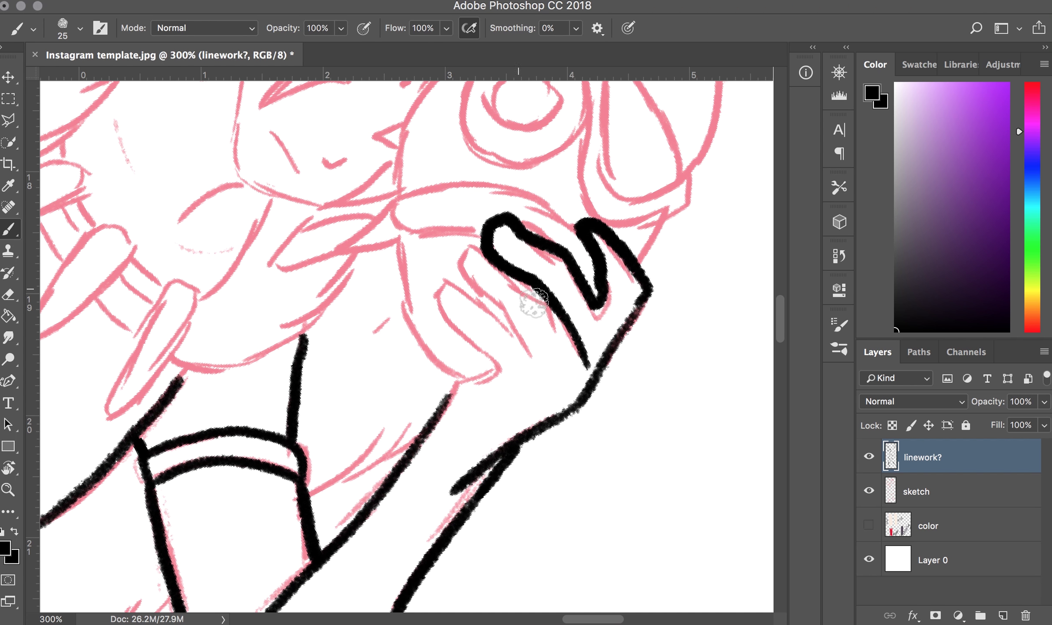
mouse_move(552, 336)
left_mouse_down()
mouse_move(484, 252)
mouse_move(512, 341)
left_mouse_up()
left_click_drag(460, 380, 530, 353)
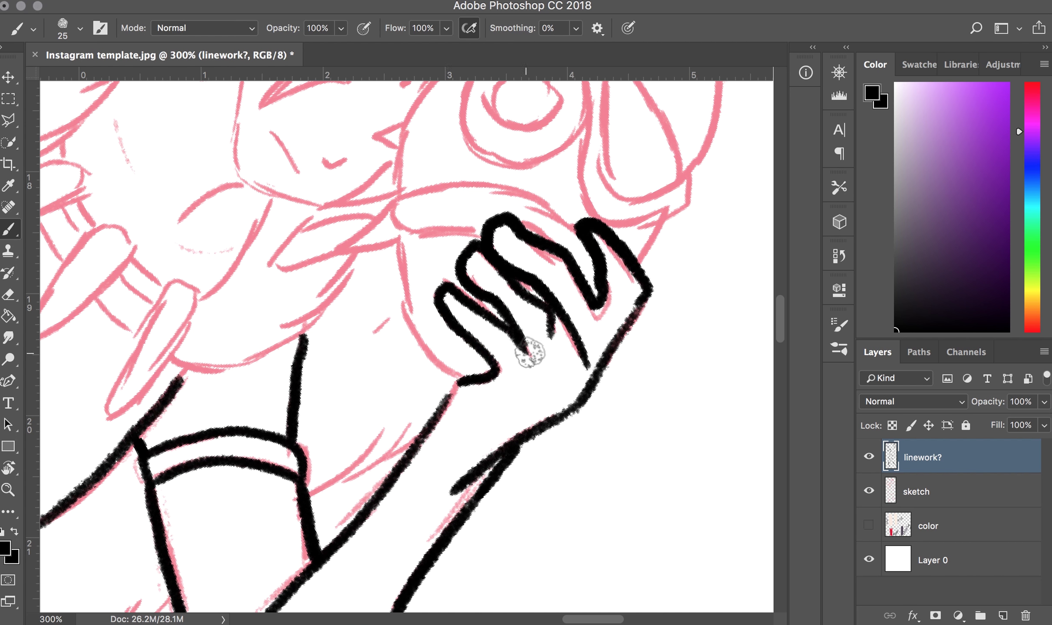
scroll(465, 269, "left", 3)
scroll(465, 269, "up", 2)
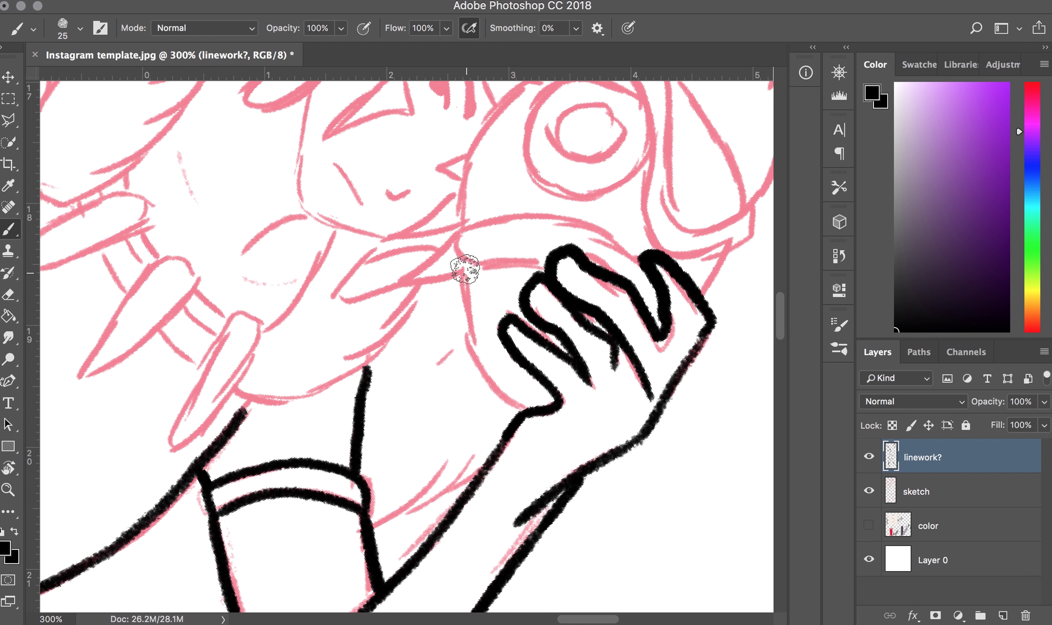
scroll(484, 269, "up", 3)
scroll(485, 269, "right", 3)
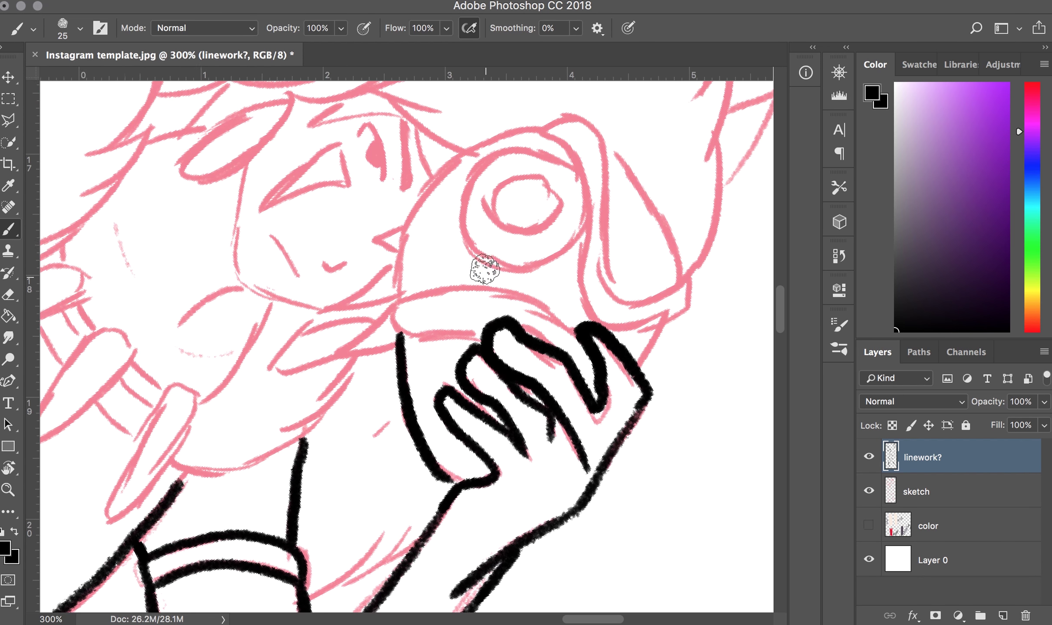
scroll(484, 269, "right", 1)
Step: Ink the cup's side and top rim, redrawing the rim slightly higher
left_click_drag(389, 326, 465, 334)
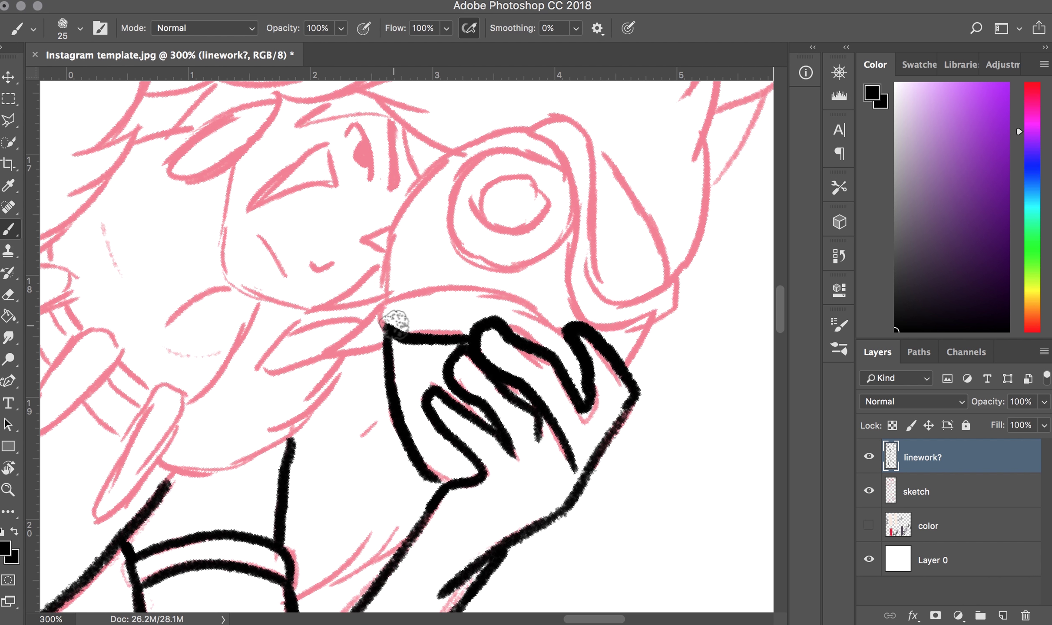
left_click_drag(393, 323, 543, 315)
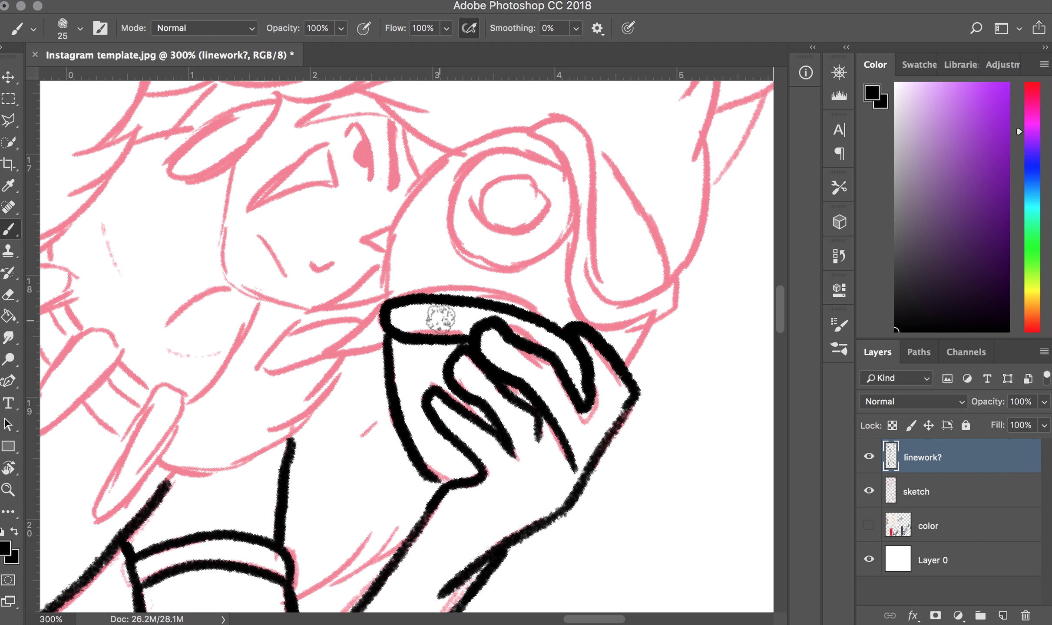
key("ctrl+z")
left_click_drag(377, 320, 575, 340)
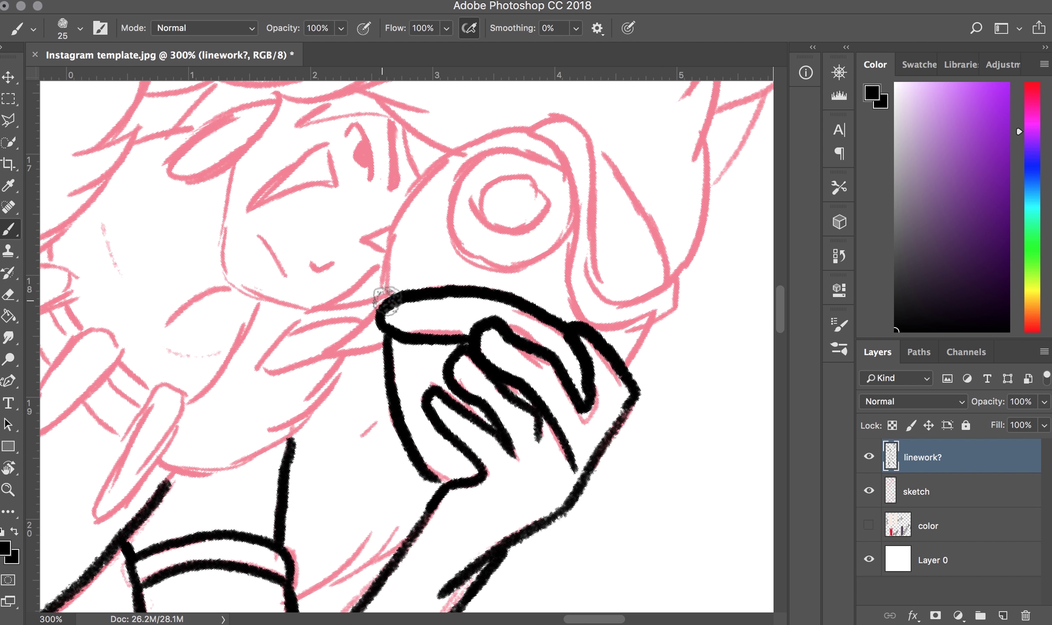
Step: Ink the mask's top rim and the ring around its eye, redoing bad strokes
mouse_move(383, 300)
left_mouse_down()
mouse_move(513, 130)
mouse_move(495, 131)
mouse_move(380, 306)
left_mouse_up()
key("ctrl+z")
left_click_drag(545, 160, 542, 270)
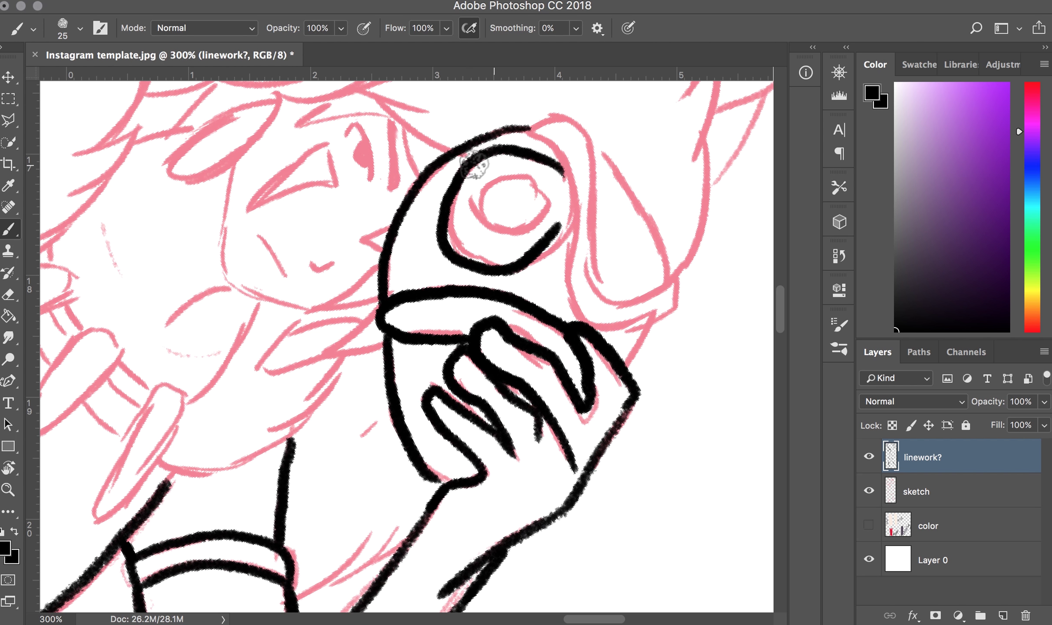
key("ctrl+z")
mouse_move(559, 167)
left_mouse_down()
mouse_move(446, 230)
mouse_move(564, 221)
mouse_move(543, 188)
left_mouse_up()
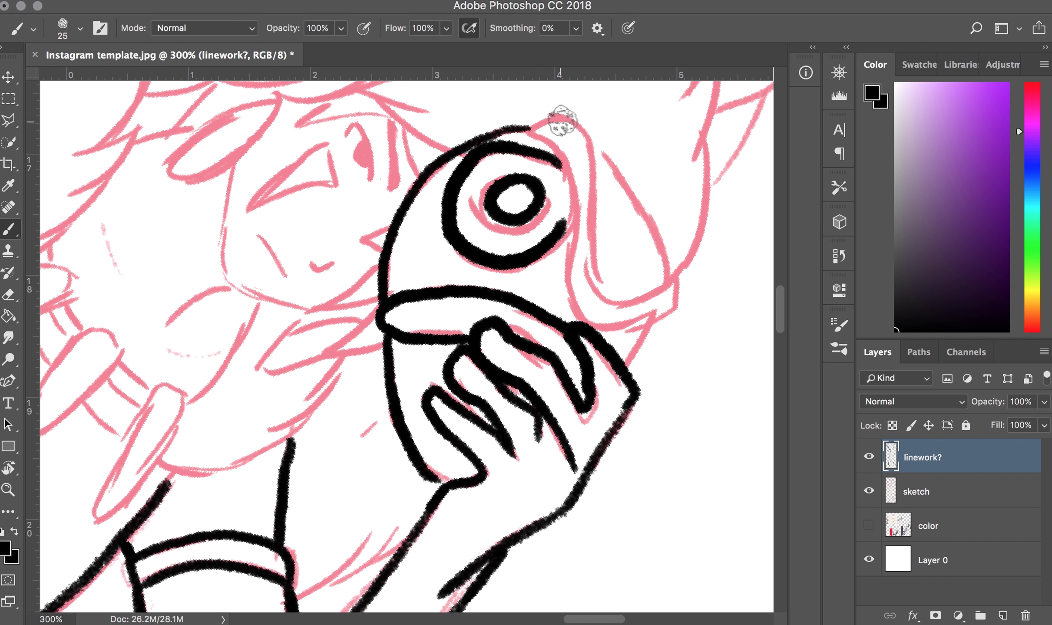
Step: Trace the mask's outward-curving right edge and a short hooked line at its top
left_click_drag(526, 131, 669, 295)
key("ctrl+z")
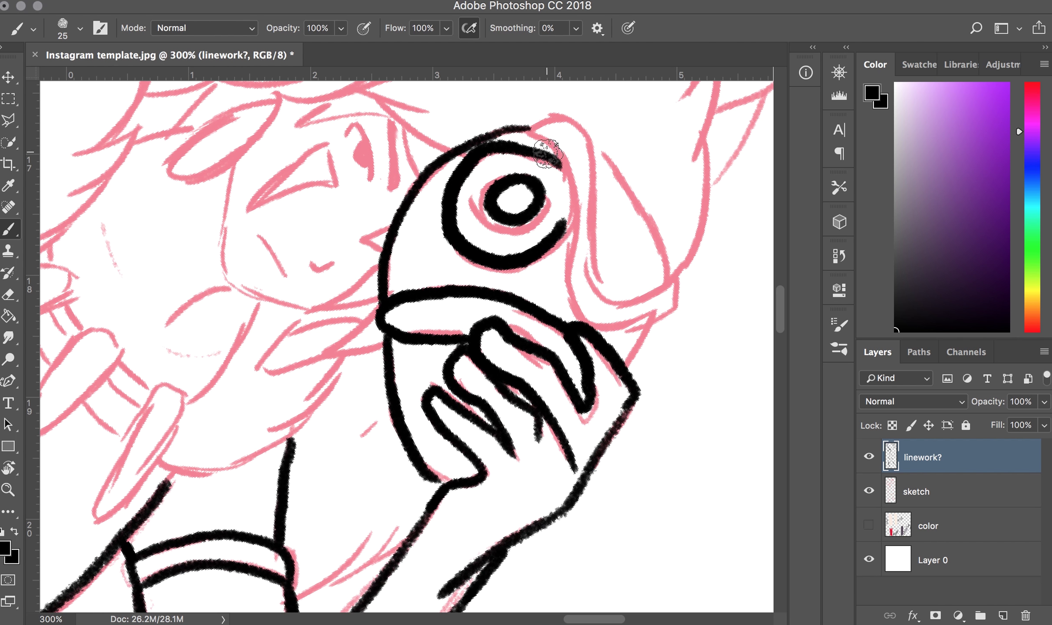
left_click_drag(550, 146, 680, 280)
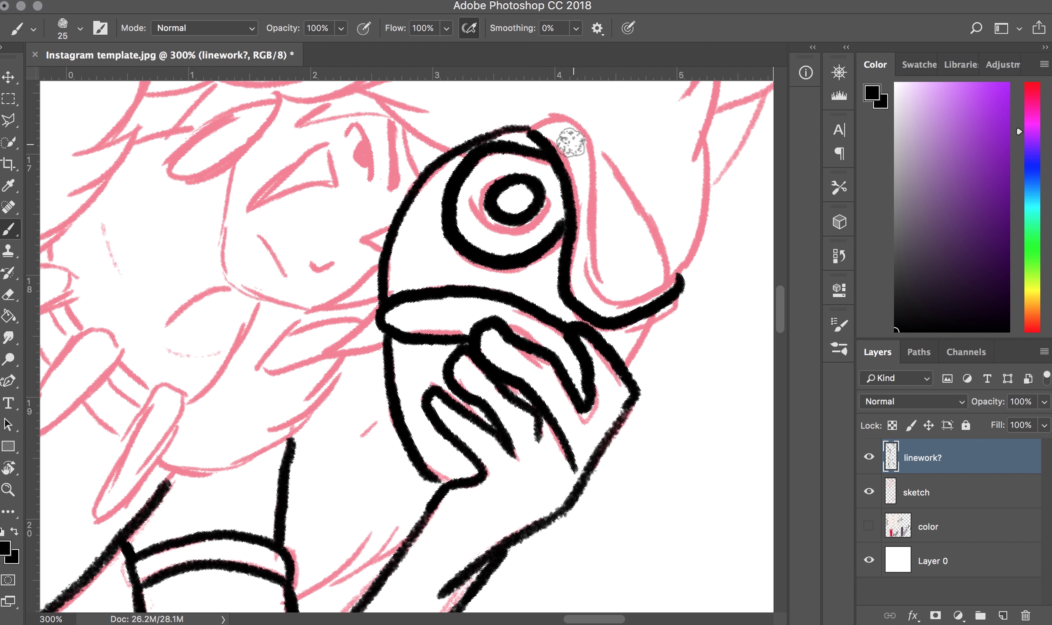
mouse_move(541, 143)
left_mouse_down()
mouse_move(580, 126)
mouse_move(664, 269)
mouse_move(625, 362)
left_mouse_up()
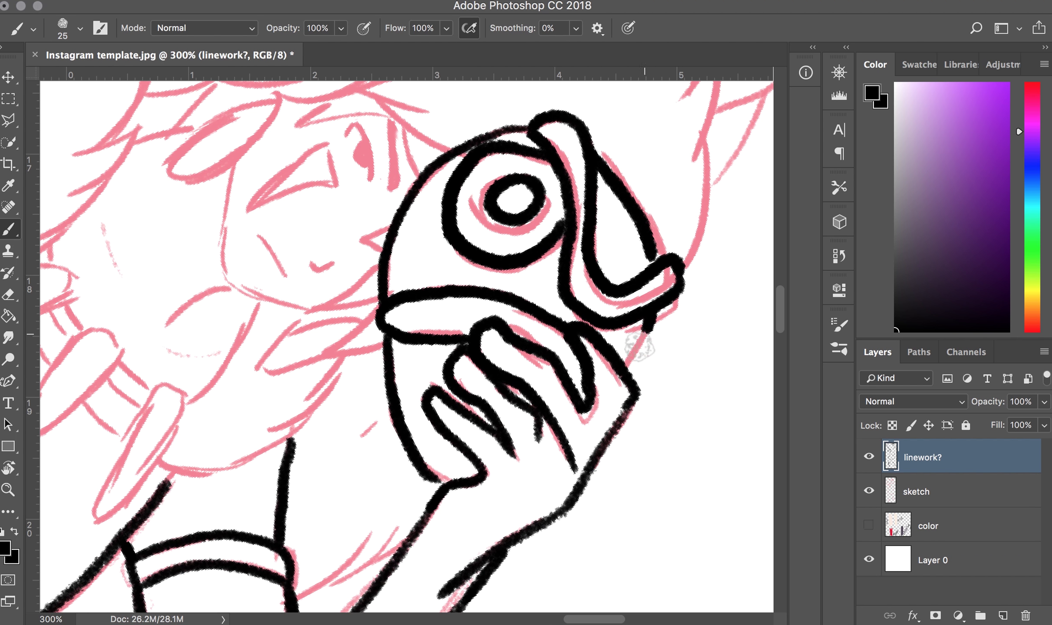
scroll(630, 343, "up", 3)
scroll(630, 343, "left", 5)
Step: Rotate the view toward the necklace and restore the accidentally deleted linework? layer
left_click_drag(379, 240, 472, 368)
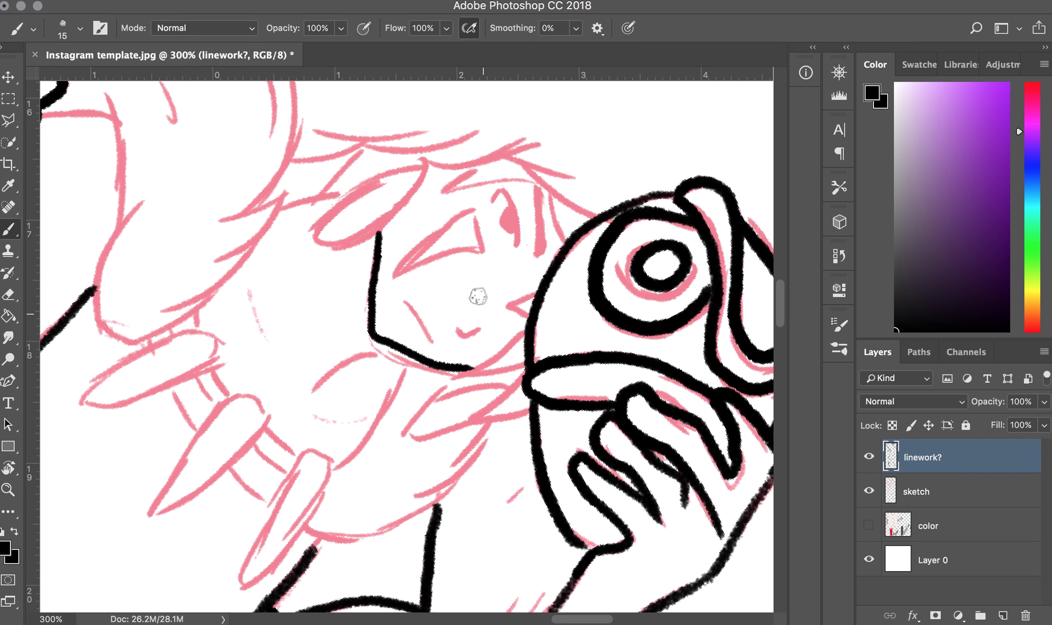
key("ctrl+z")
key("r")
mouse_move(486, 323)
left_mouse_down()
mouse_move(608, 295)
mouse_move(533, 417)
left_mouse_up()
key("b")
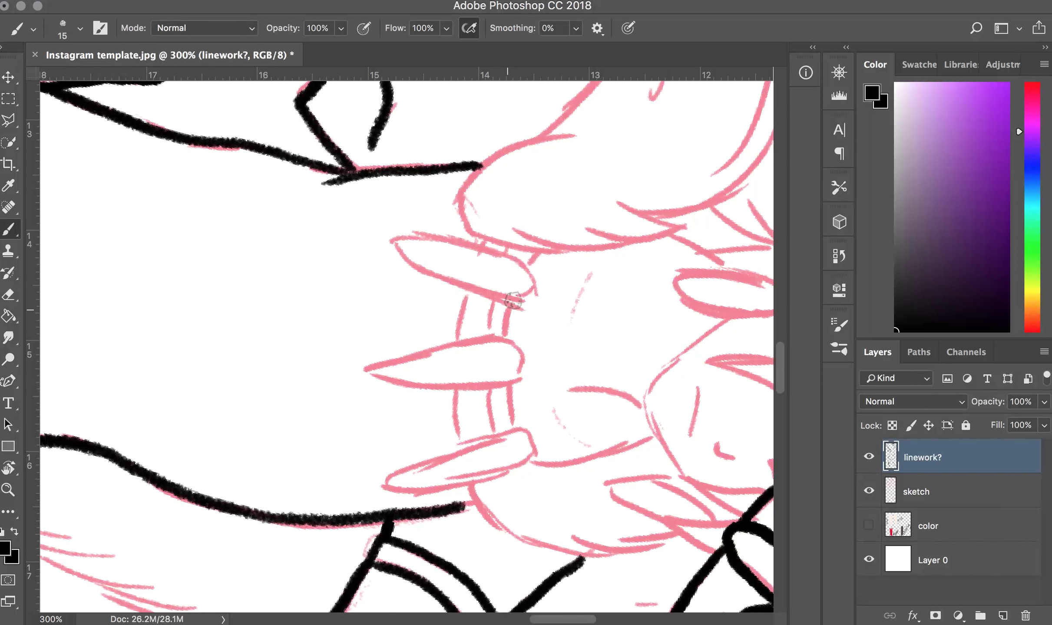
key("BackSpace")
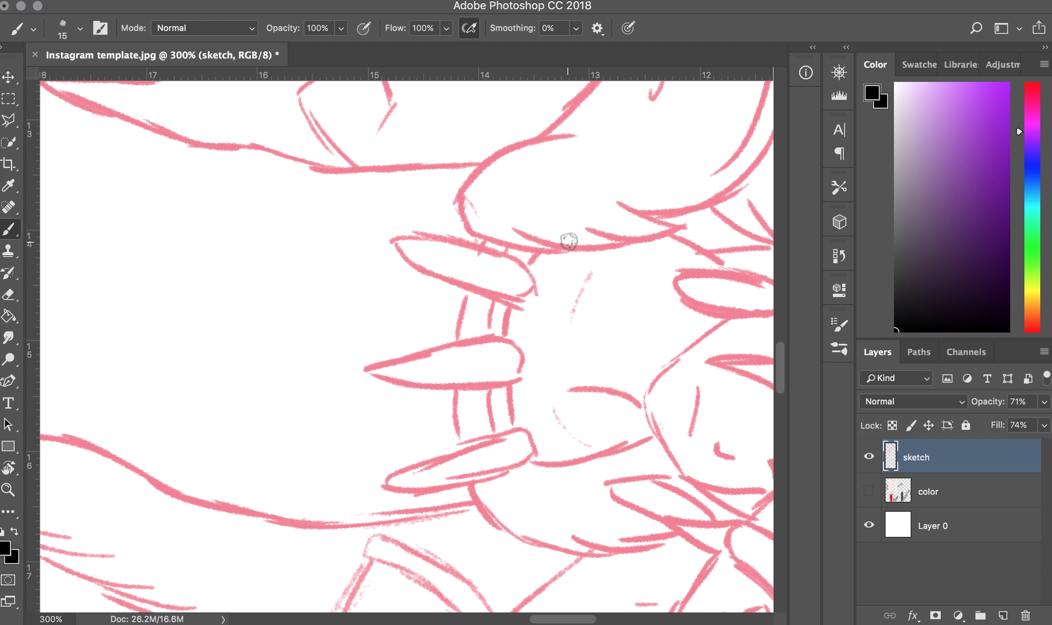
key("ctrl+z")
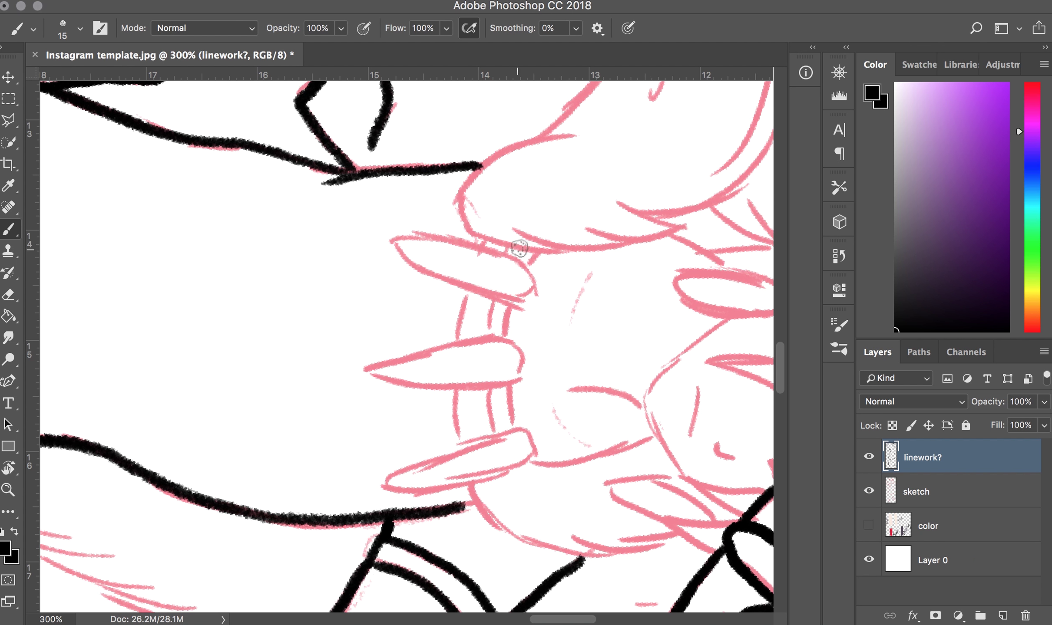
Step: Outline the top, middle and lower necklace fangs and ink the cords between them
left_click_drag(542, 256, 532, 278)
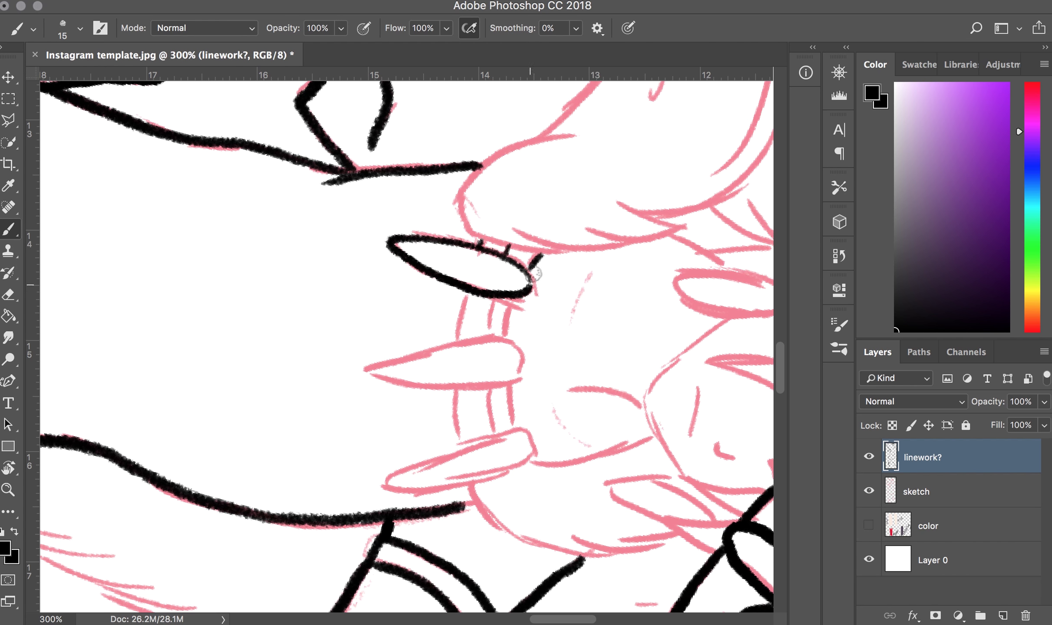
mouse_move(520, 358)
left_mouse_down()
mouse_move(367, 367)
mouse_move(529, 369)
left_mouse_up()
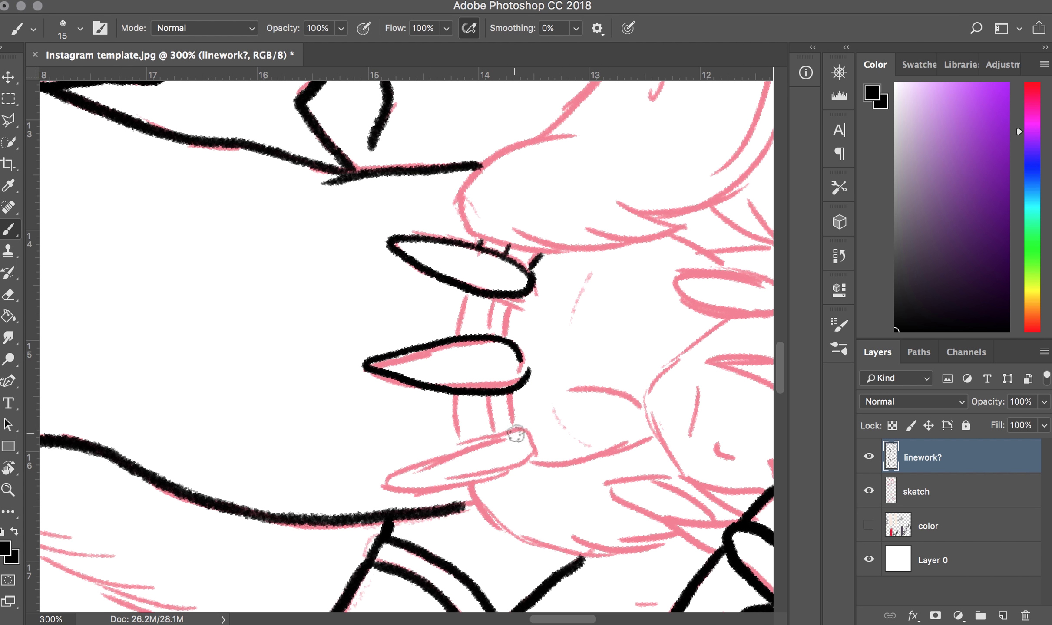
mouse_move(517, 428)
left_mouse_down()
mouse_move(386, 484)
mouse_move(506, 435)
left_mouse_up()
left_click_drag(457, 395, 454, 440)
left_click_drag(462, 295, 453, 335)
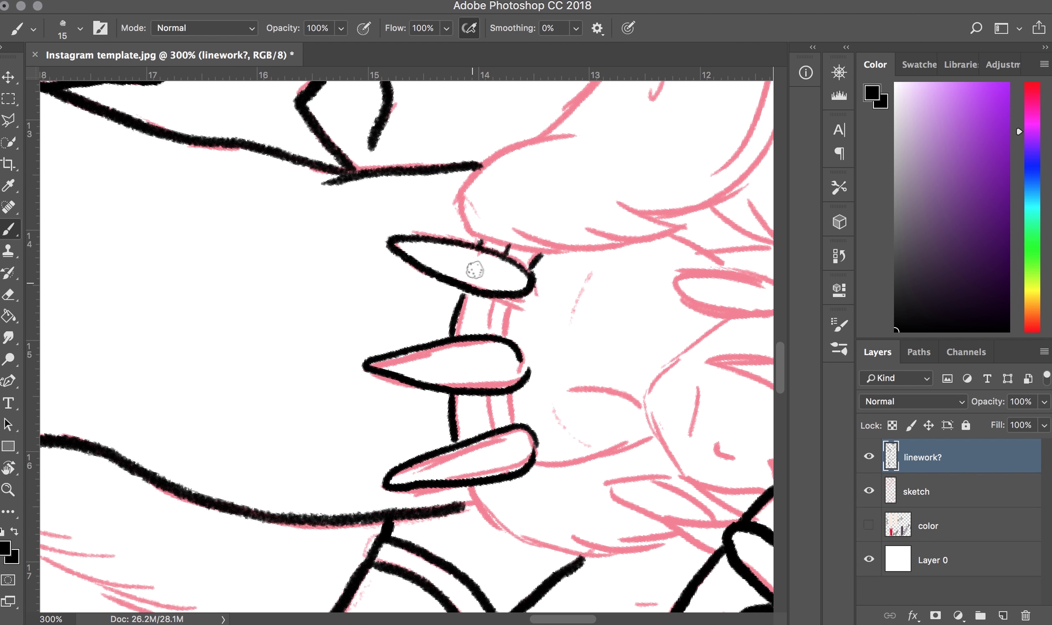
mouse_move(487, 297)
left_mouse_down()
mouse_move(483, 335)
mouse_move(504, 335)
left_mouse_up()
left_click_drag(486, 396, 495, 441)
left_click_drag(509, 395, 514, 426)
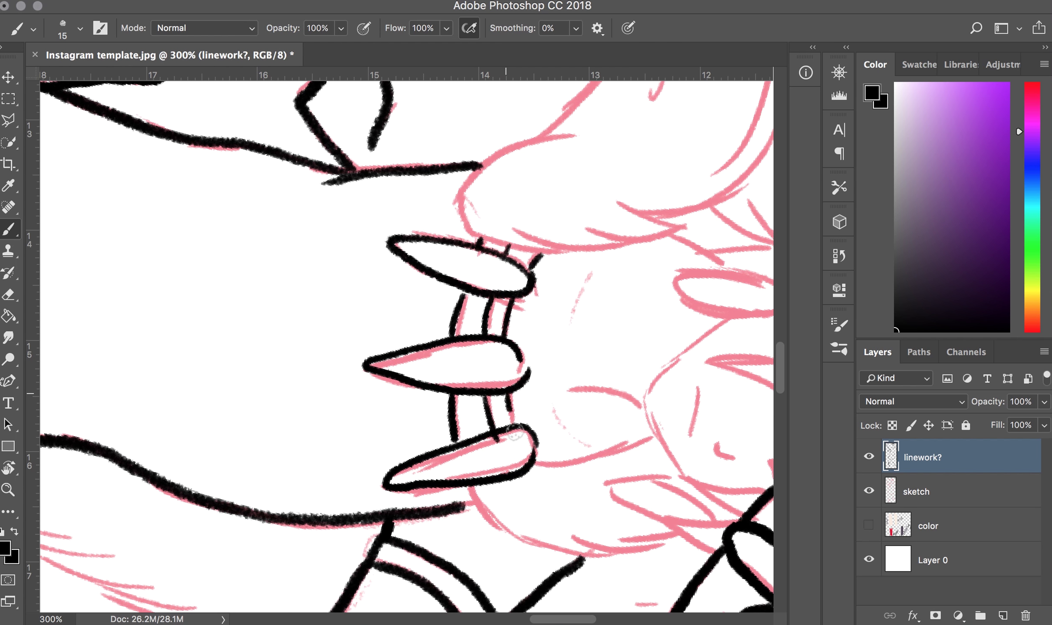
Step: Ink the line from the lower fang, then the chin line and a cheek stroke
key("e")
key("b")
scroll(498, 490, "right", 2)
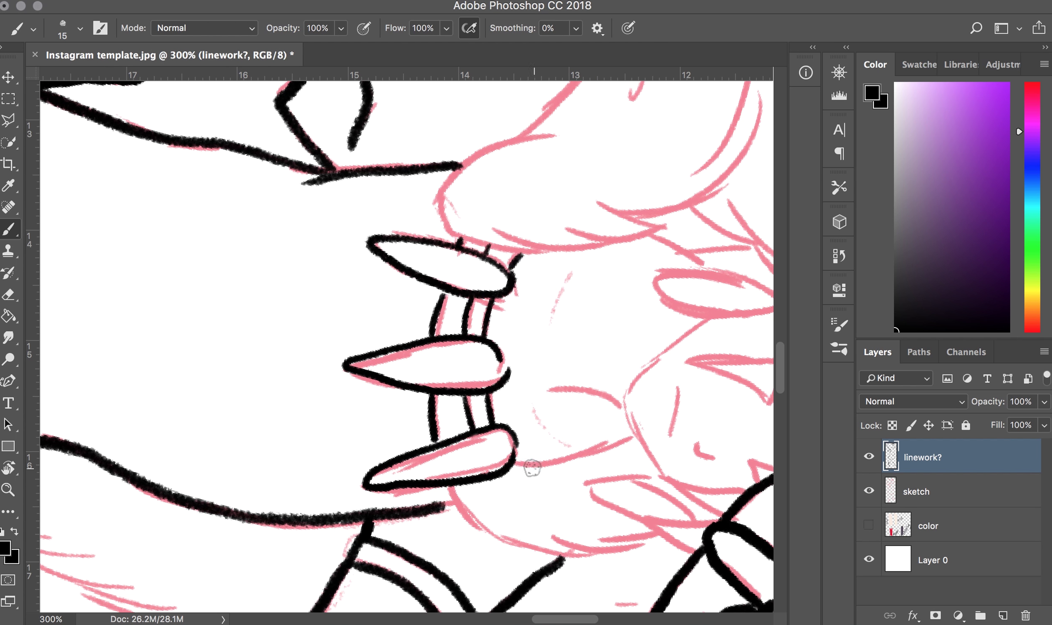
left_click_drag(515, 464, 622, 442)
mouse_move(451, 491)
left_mouse_down()
mouse_move(534, 549)
mouse_move(619, 564)
left_mouse_up()
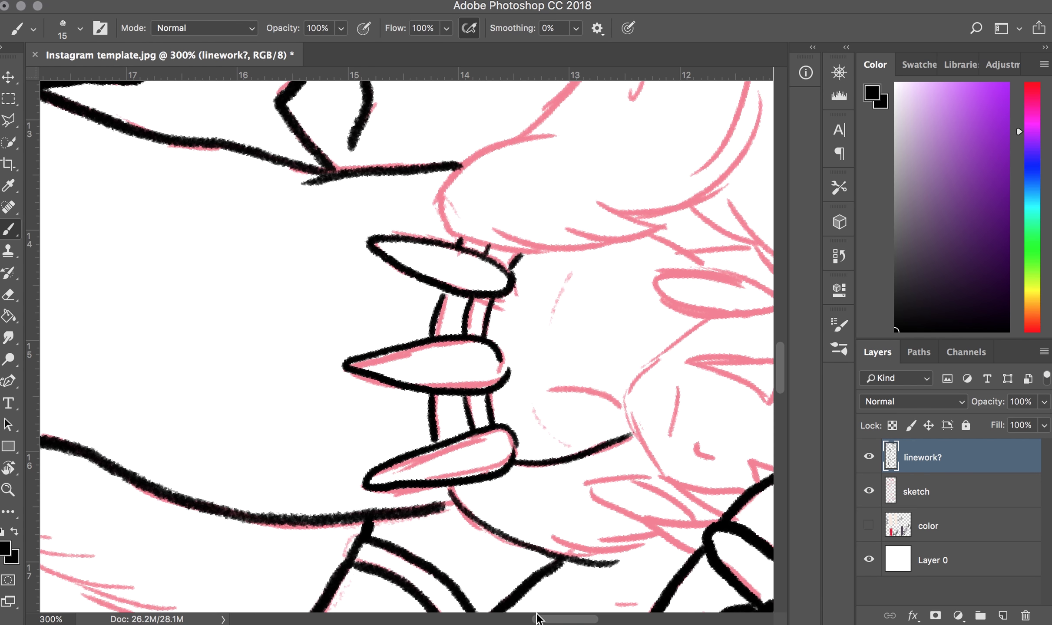
key("ctrl+z")
mouse_move(443, 483)
left_mouse_down()
mouse_move(621, 556)
mouse_move(671, 544)
left_mouse_up()
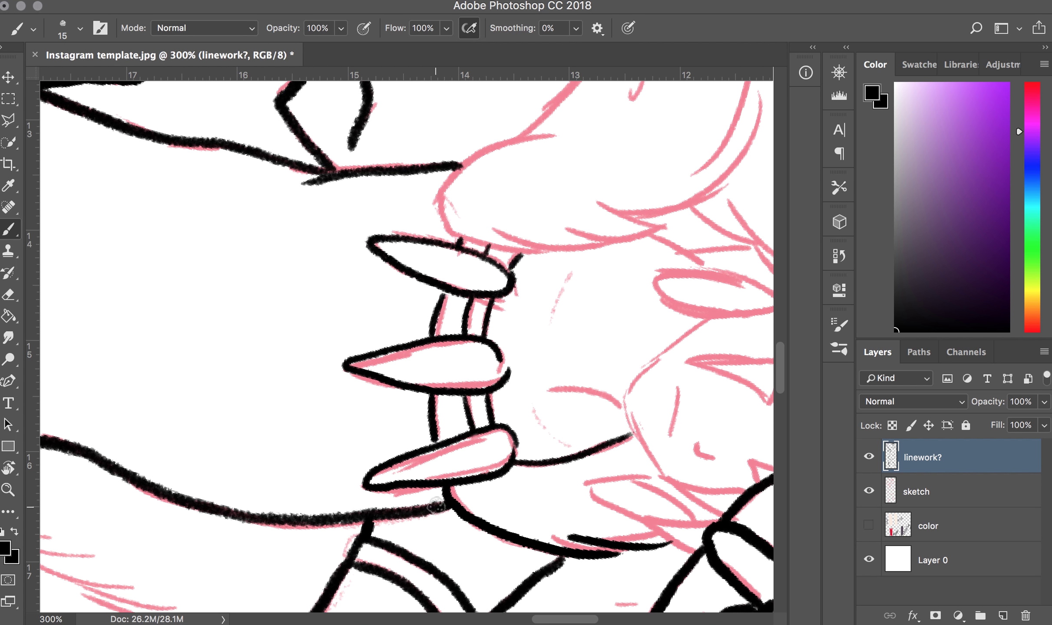
scroll(437, 506, "right", 5)
Step: Rotate the canvas for the face and ink the oval face marking as a closed outline
left_click_drag(518, 274, 502, 300)
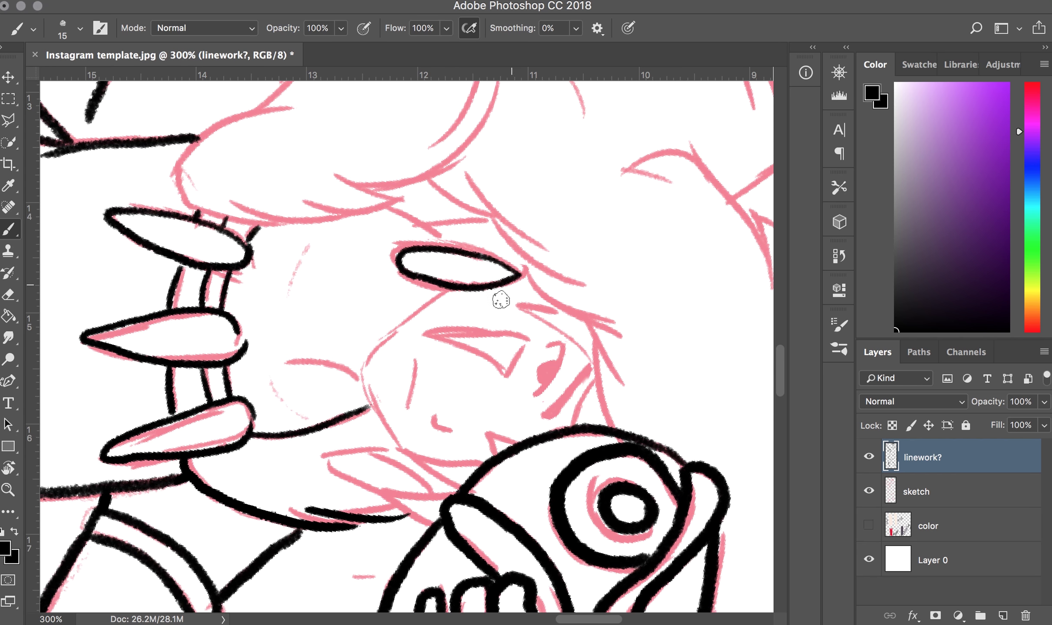
key("ctrl+z")
key("r")
mouse_move(489, 401)
left_mouse_down()
mouse_move(579, 376)
mouse_move(415, 464)
left_mouse_up()
key("b")
scroll(456, 368, "left", 2)
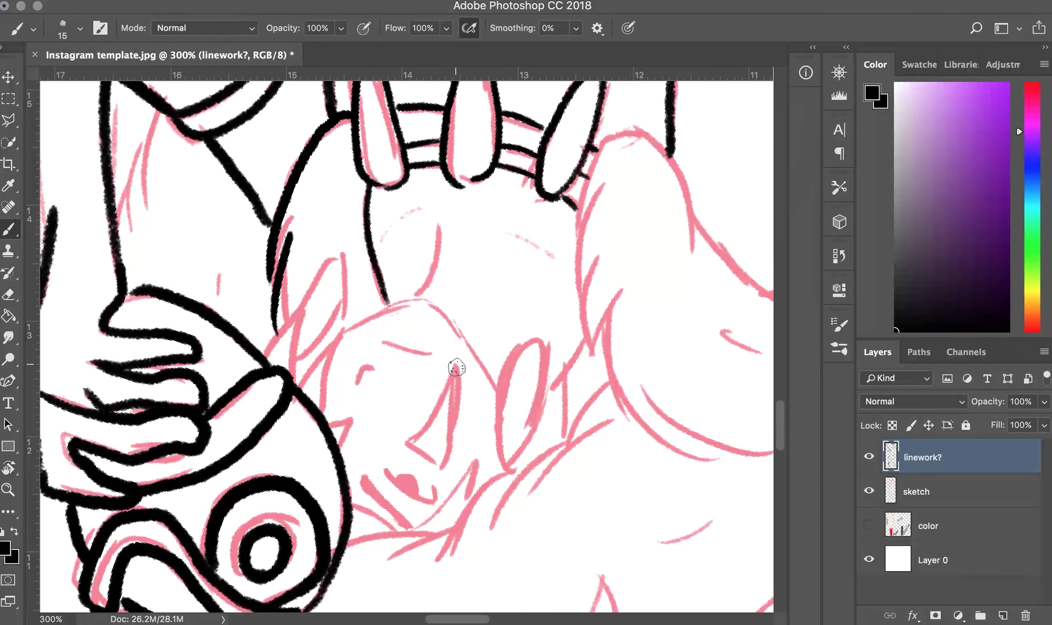
mouse_move(507, 455)
left_mouse_down()
mouse_move(493, 400)
mouse_move(509, 471)
left_mouse_up()
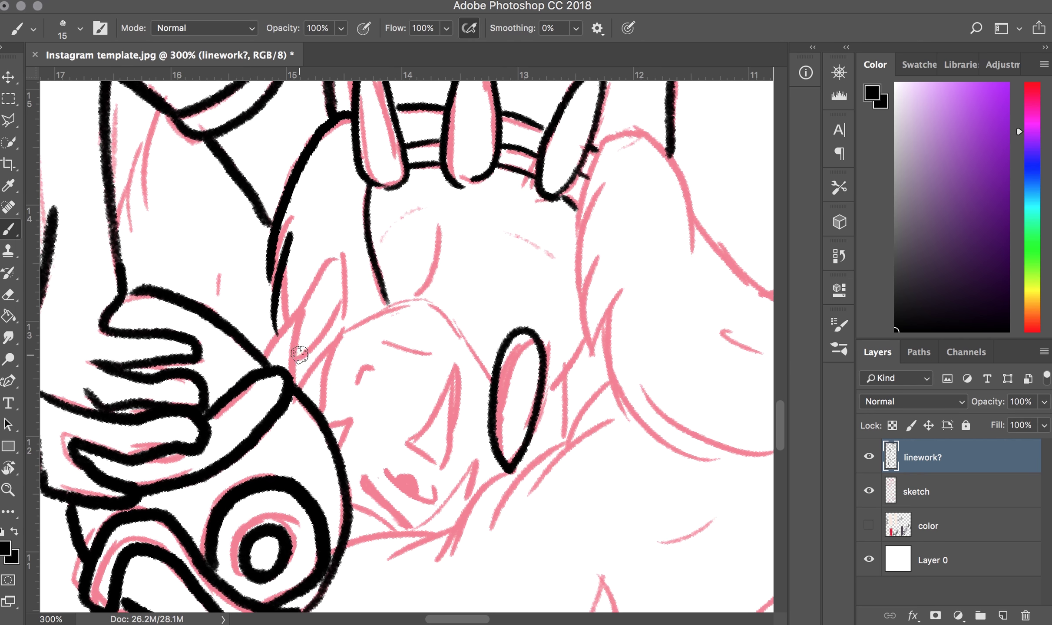
Step: Ink the teardrop and pointed ear shapes and the top of the head outline
mouse_move(299, 354)
left_mouse_down()
mouse_move(341, 310)
mouse_move(303, 330)
mouse_move(276, 322)
left_mouse_up()
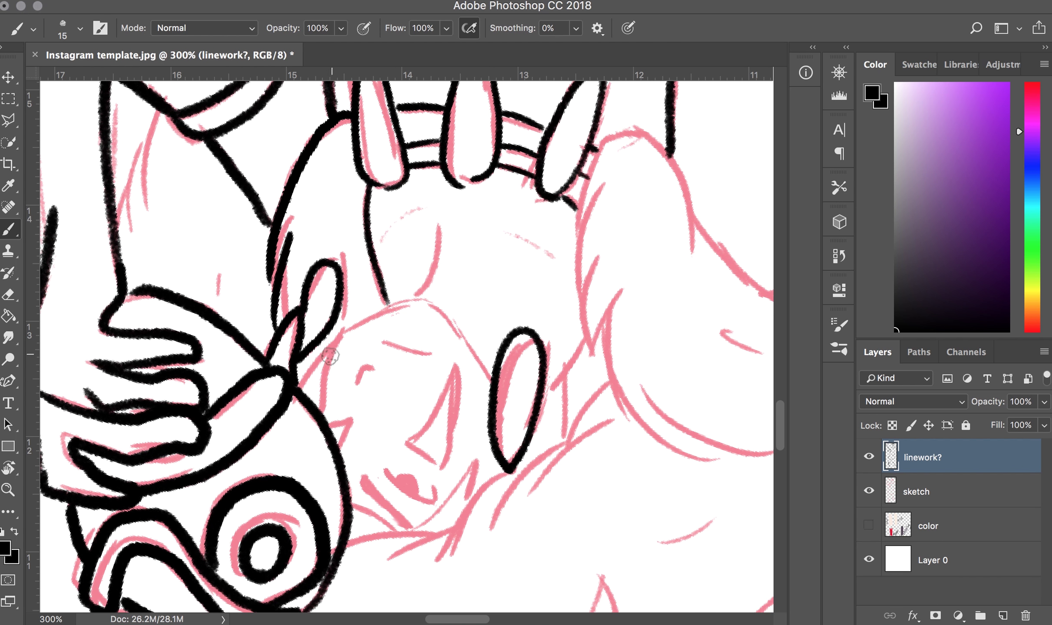
mouse_move(304, 385)
left_mouse_down()
mouse_move(347, 333)
mouse_move(324, 430)
mouse_move(351, 417)
left_mouse_up()
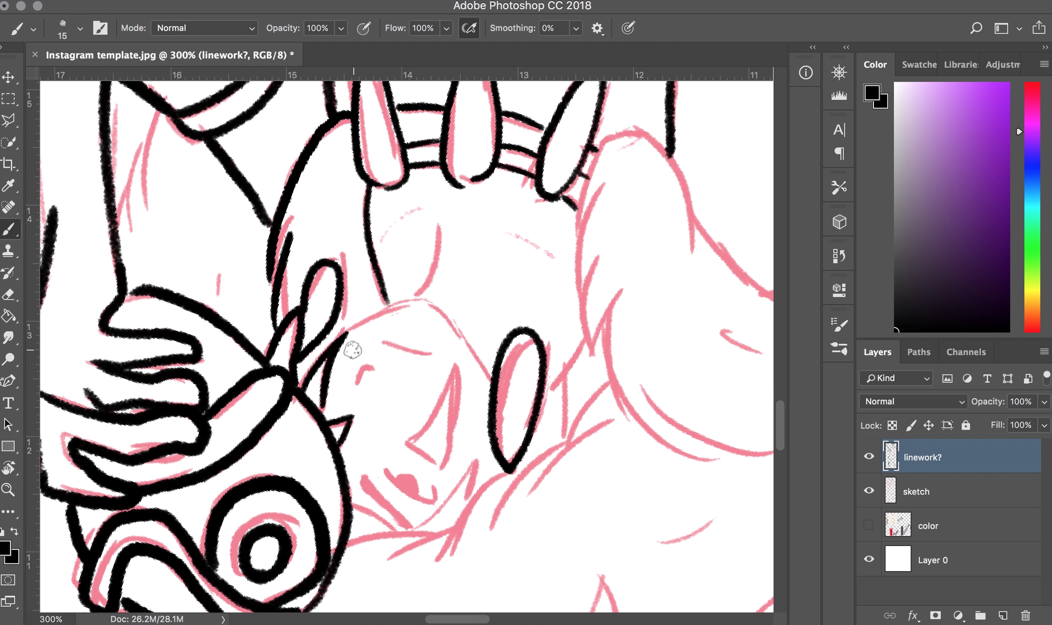
mouse_move(352, 350)
left_mouse_down()
mouse_move(411, 300)
mouse_move(488, 369)
left_mouse_up()
key("ctrl+z")
mouse_move(332, 350)
left_mouse_down()
mouse_move(445, 318)
mouse_move(493, 368)
left_mouse_up()
key("ctrl+z")
left_click_drag(337, 343, 493, 369)
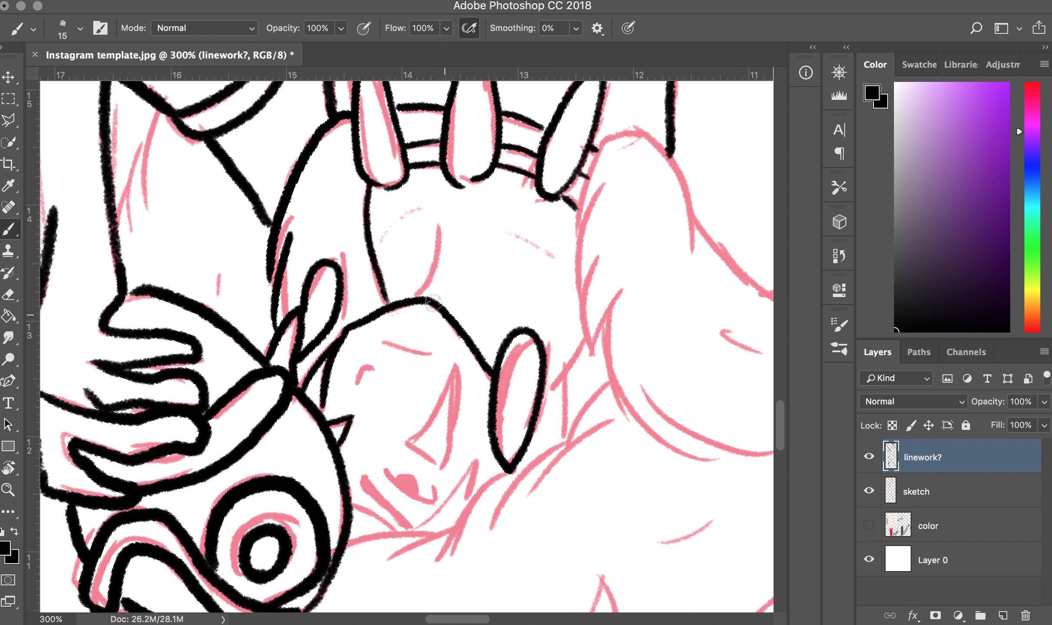
Step: Ink the neck line, eyebrow, triangular nose, closed eye, mouth and cheek line
mouse_move(415, 299)
left_mouse_down()
mouse_move(441, 235)
mouse_move(382, 236)
left_mouse_up()
left_click_drag(502, 235, 554, 259)
mouse_move(413, 438)
left_mouse_down()
mouse_move(453, 356)
mouse_move(457, 449)
left_mouse_up()
left_click_drag(408, 437, 448, 461)
mouse_move(384, 343)
left_mouse_down()
mouse_move(430, 354)
mouse_move(357, 383)
left_mouse_up()
left_click_drag(387, 477, 428, 503)
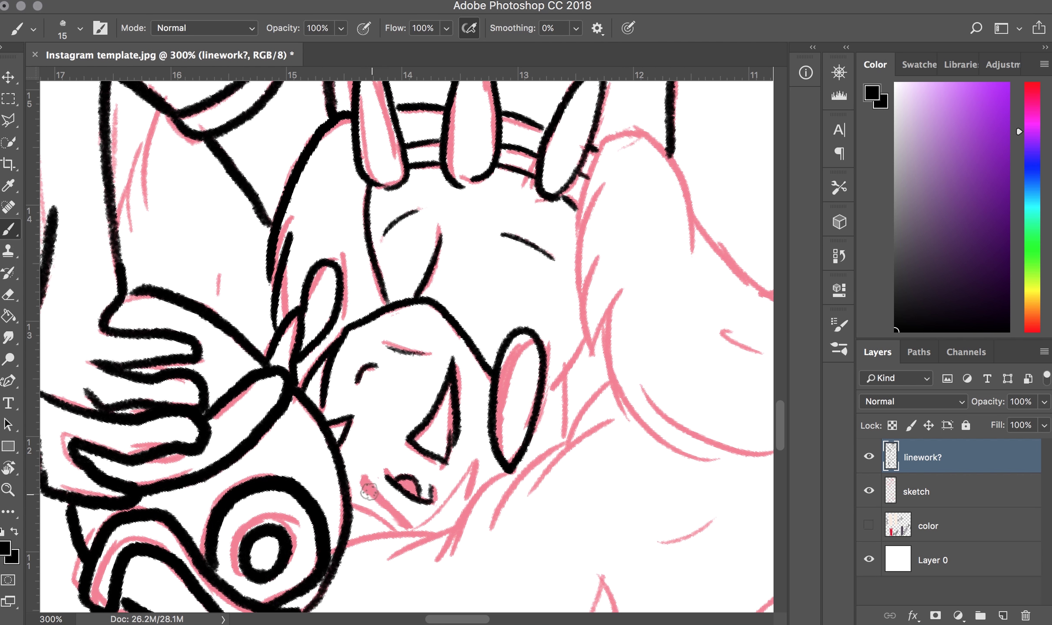
left_click_drag(364, 477, 401, 521)
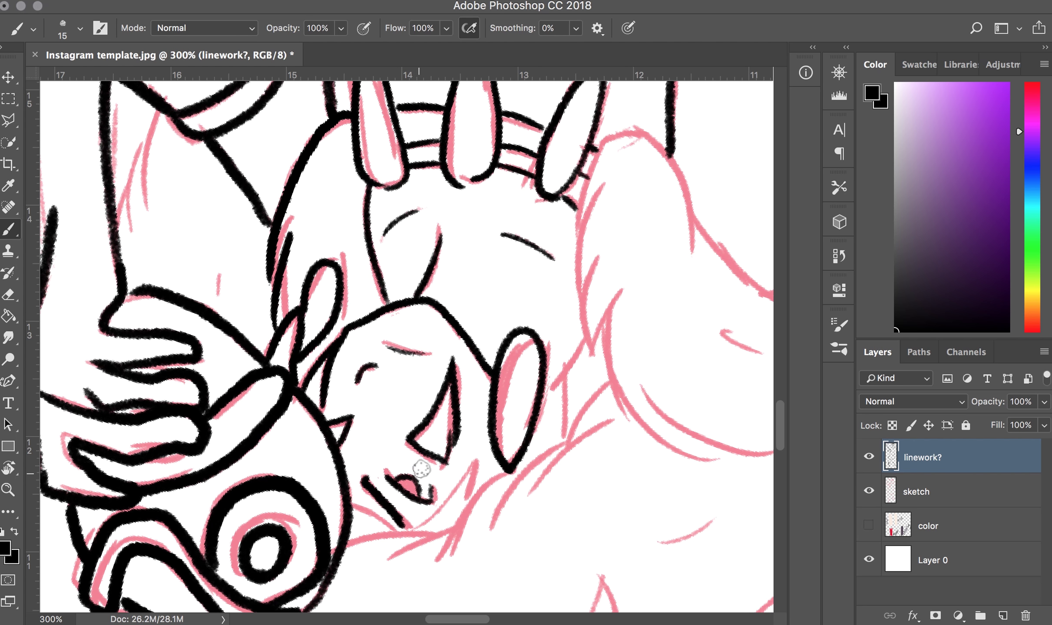
Step: Draw the jaw strokes joining to the pointed tip and a small V-shaped point
scroll(362, 525, "down", 2)
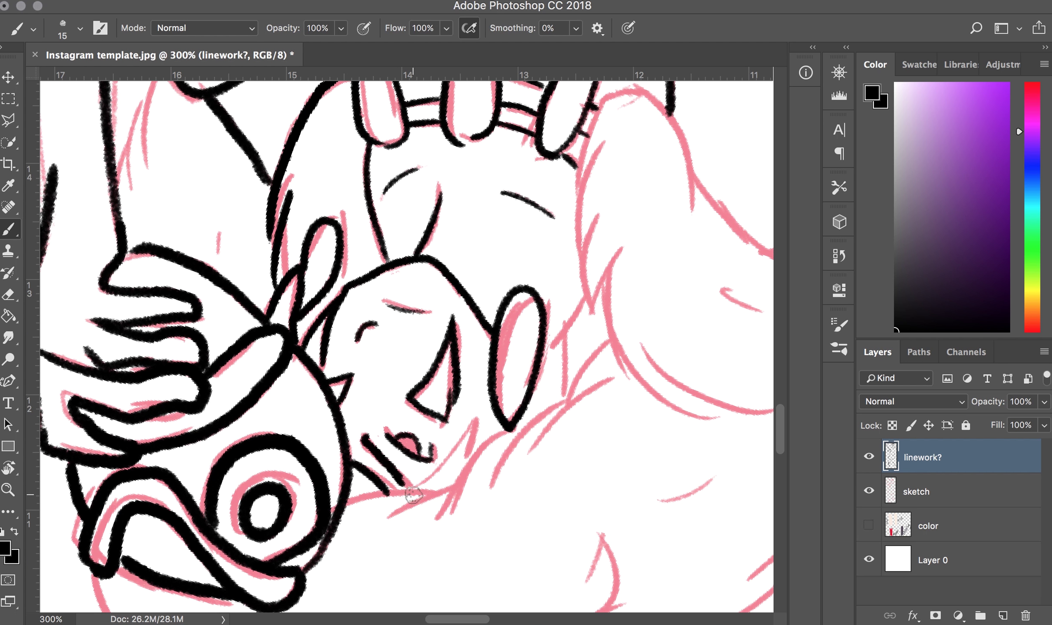
mouse_move(408, 490)
left_mouse_down()
mouse_move(471, 420)
mouse_move(474, 456)
left_mouse_up()
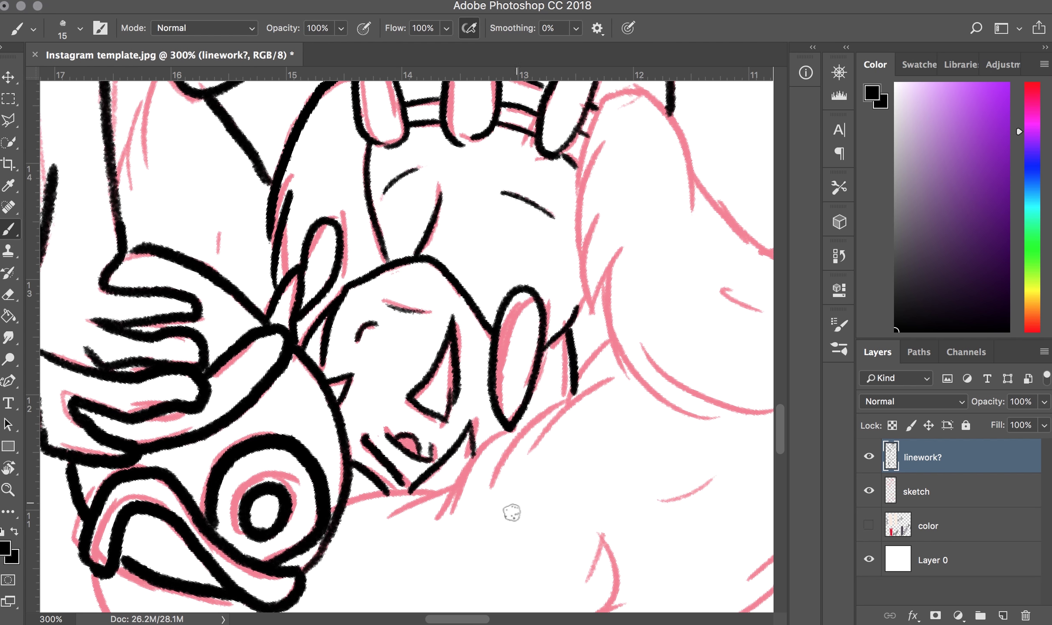
scroll(510, 510, "down", 10)
scroll(509, 509, "right", 3)
left_click_drag(470, 311, 542, 502)
left_click_drag(351, 388, 542, 500)
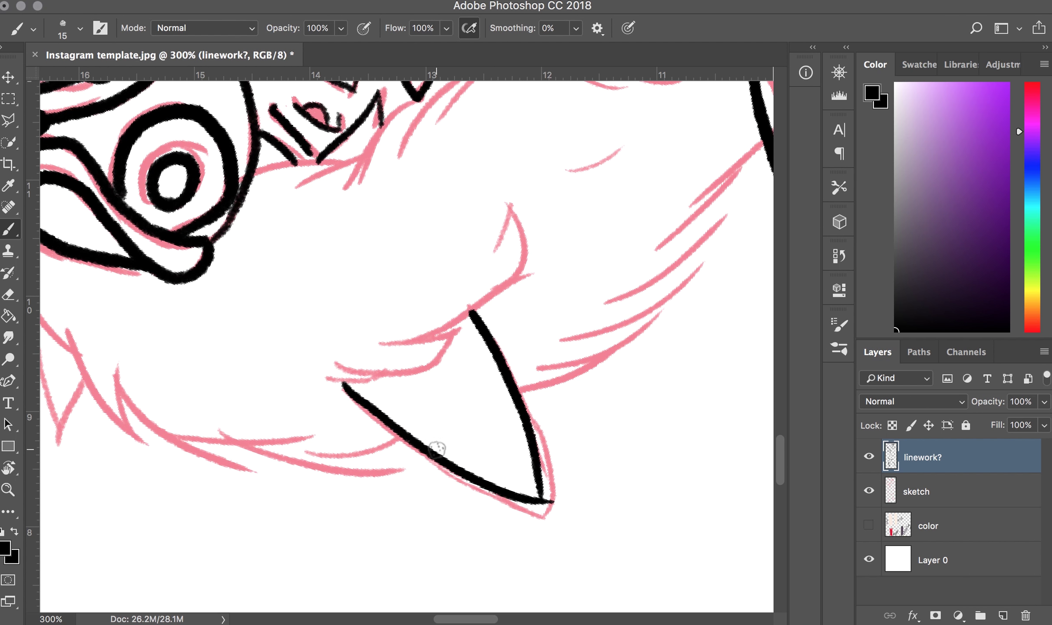
scroll(436, 449, "left", 15)
left_click_drag(543, 325, 599, 368)
key("e")
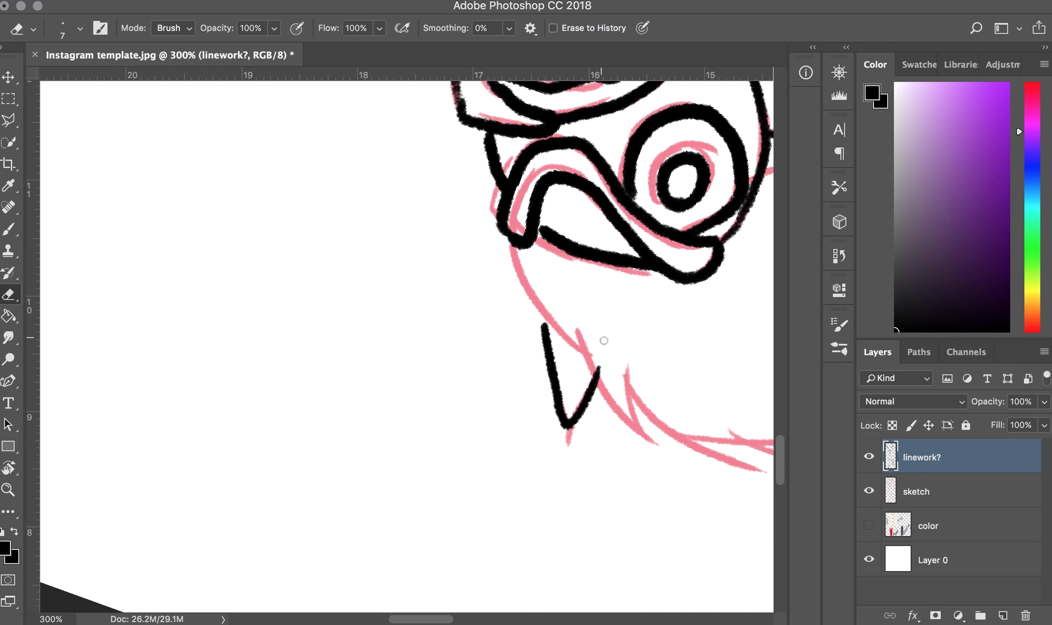
scroll(582, 365, "up", 10)
Step: Zoom out to check the whole figure, zoom back in, and undo a stray stroke by the hand
key("z")
key("ctrl+minus")
key("ctrl+minus")
key("ctrl+minus")
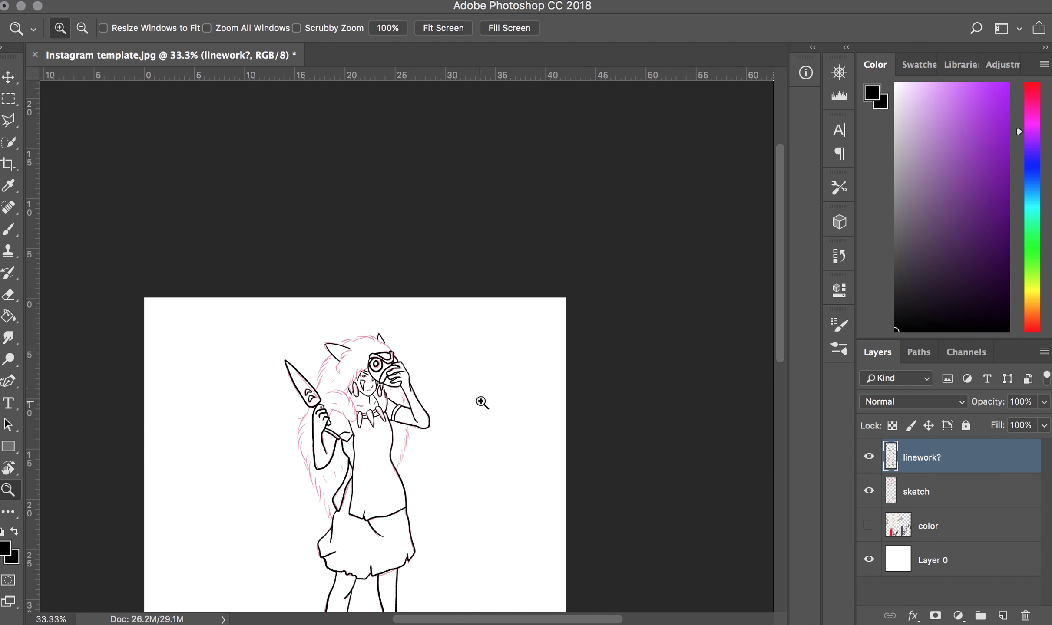
key("ctrl+plus")
key("ctrl+plus")
key("b")
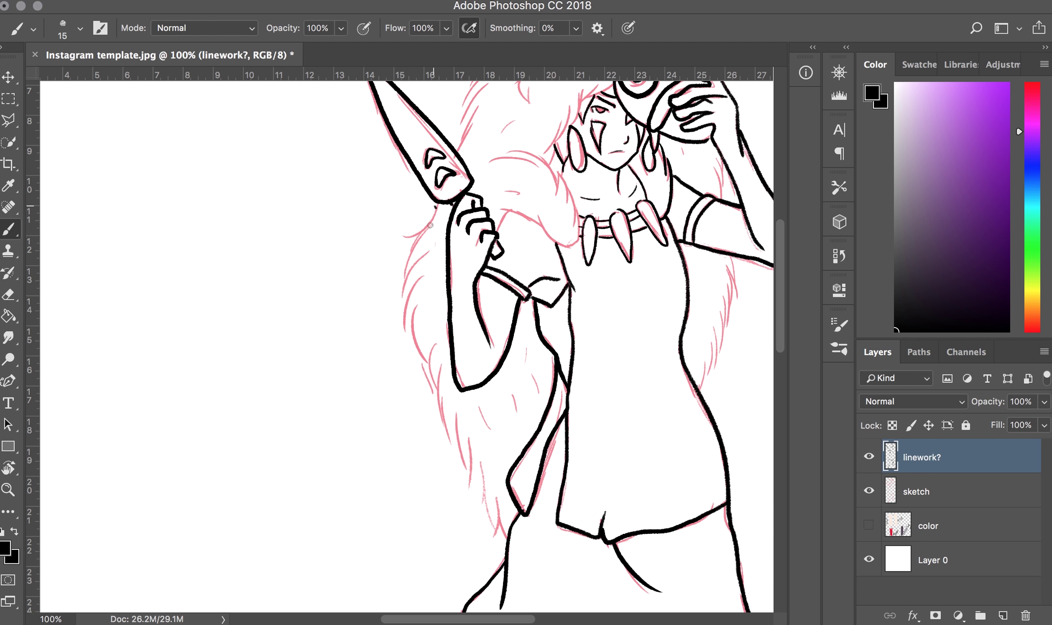
left_click_drag(436, 209, 400, 250)
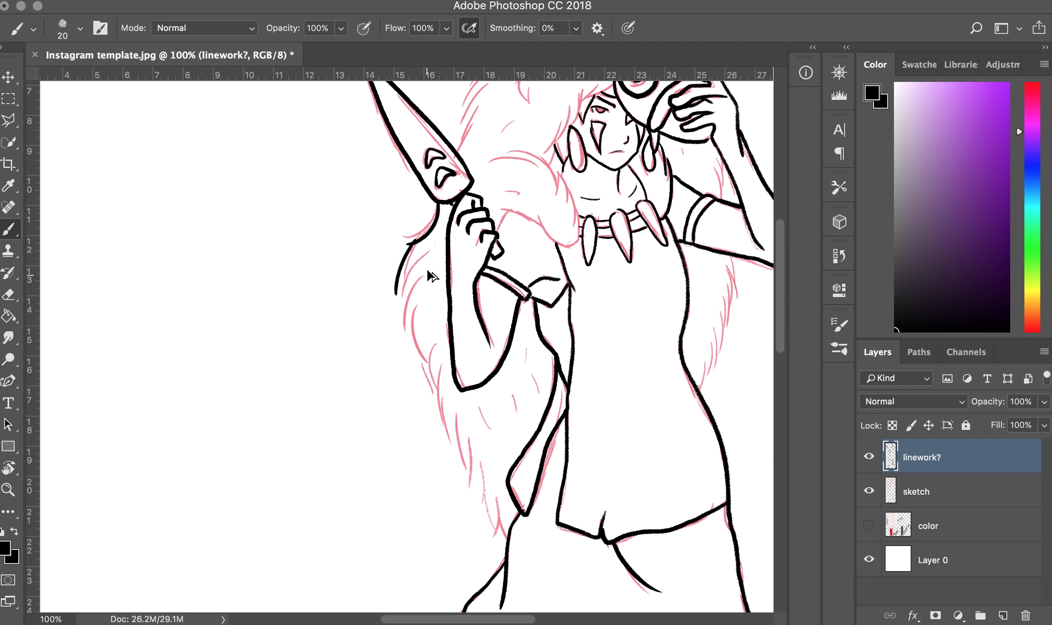
key("ctrl+z")
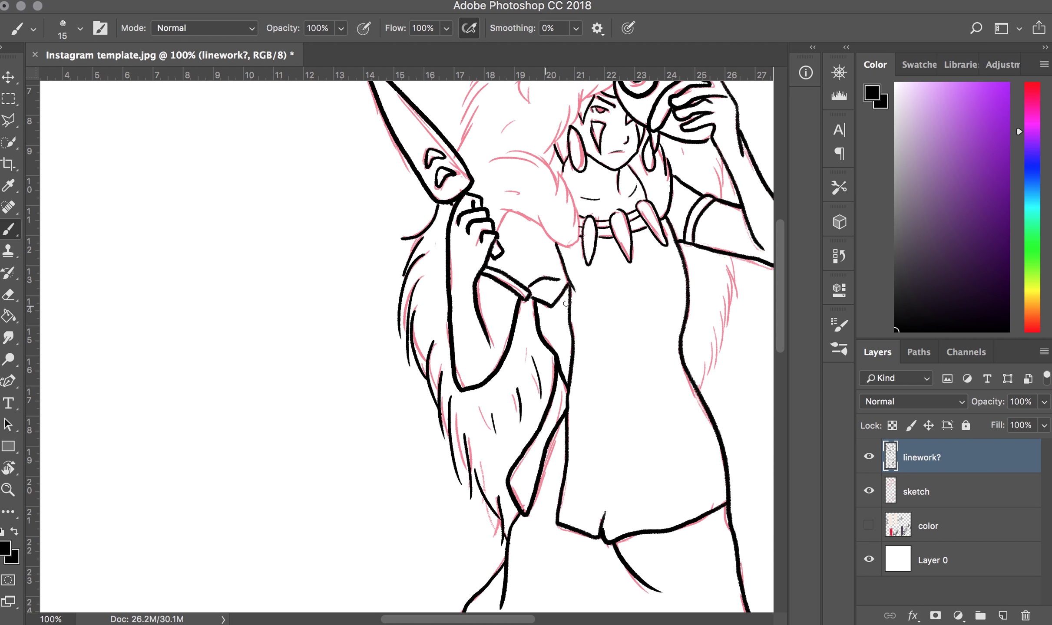
Step: Undo the last two strokes near the ear and zoom out to view the whole figure
scroll(699, 261, "up", 3)
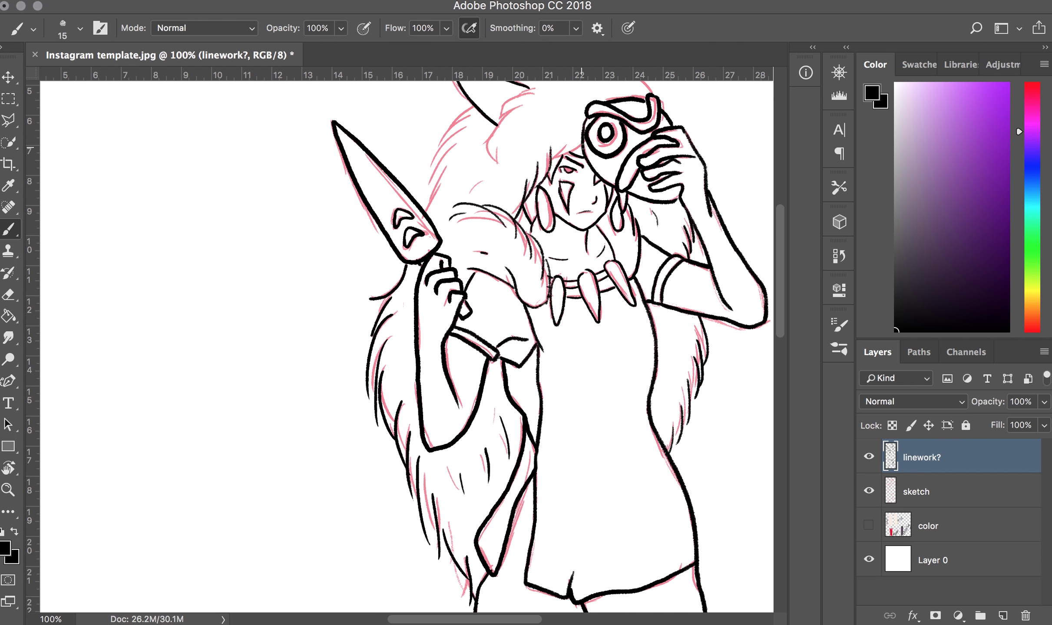
scroll(567, 132, "up", 1)
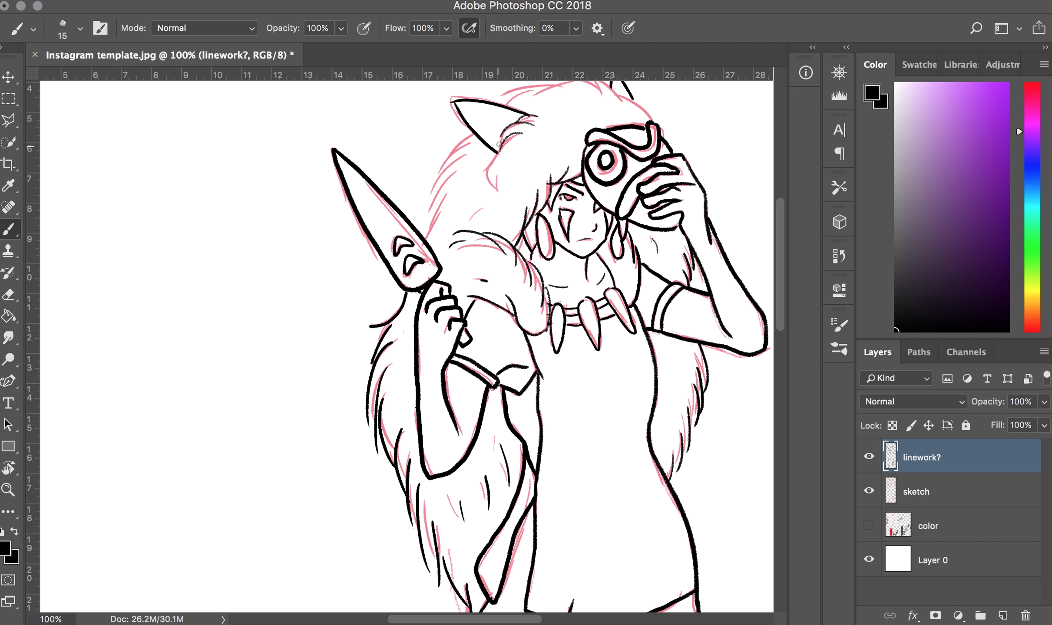
key("ctrl+alt+z")
key("ctrl+alt+z")
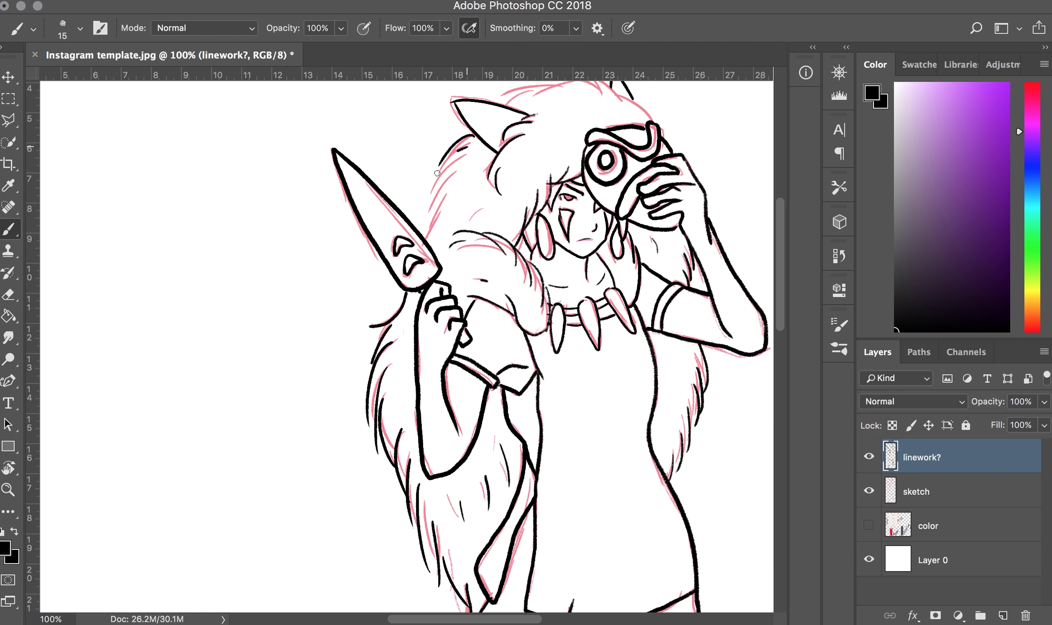
scroll(558, 293, "up", 3)
scroll(557, 292, "right", 2)
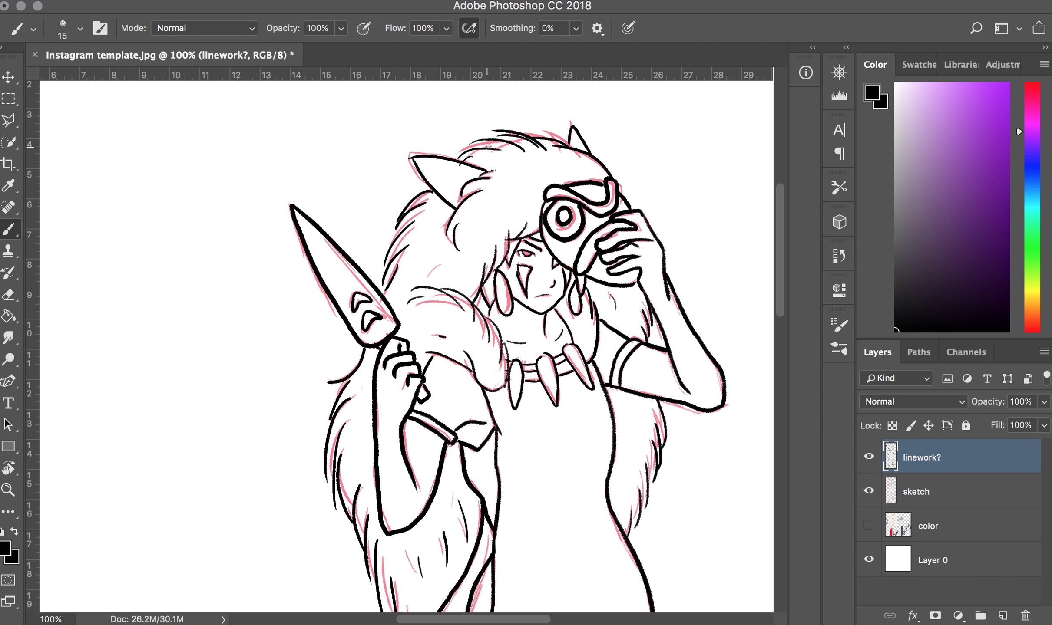
scroll(519, 200, "down", 10)
scroll(519, 200, "right", 2)
scroll(411, 108, "up", 5)
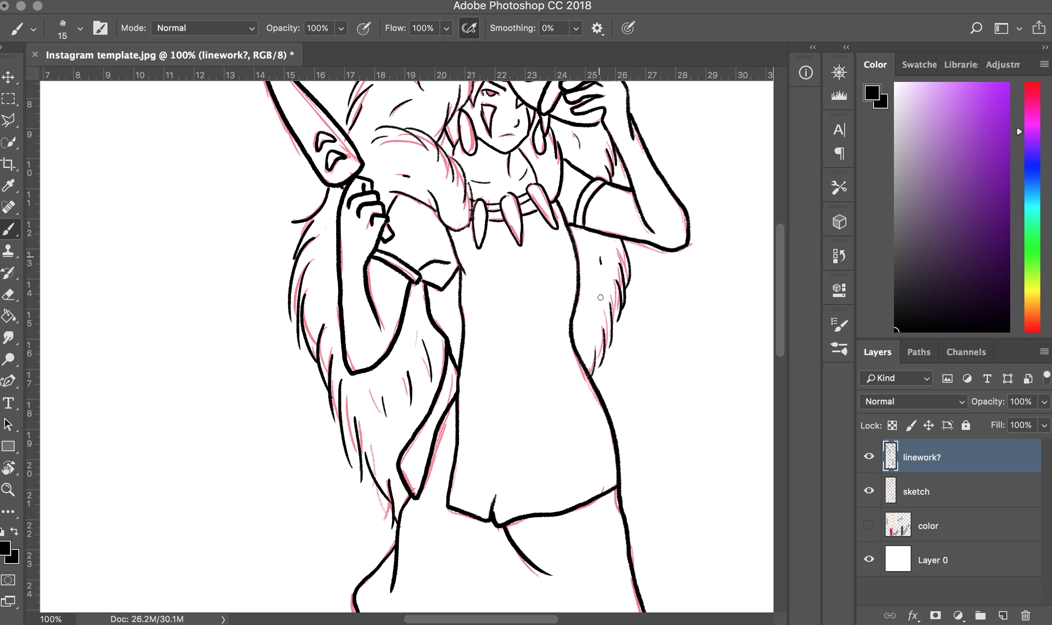
key("z")
left_click(500, 310, "alt")
Step: Hide the pencil sketch layer and show the colour swatch layer
left_click(869, 525)
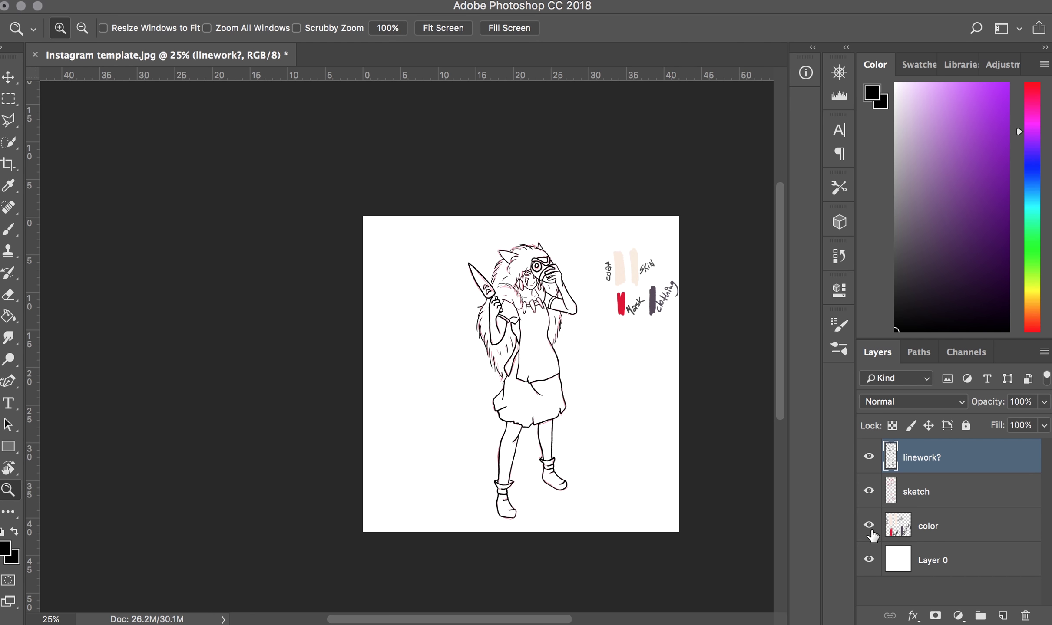
left_click(868, 491)
left_click(897, 526)
left_click(528, 333)
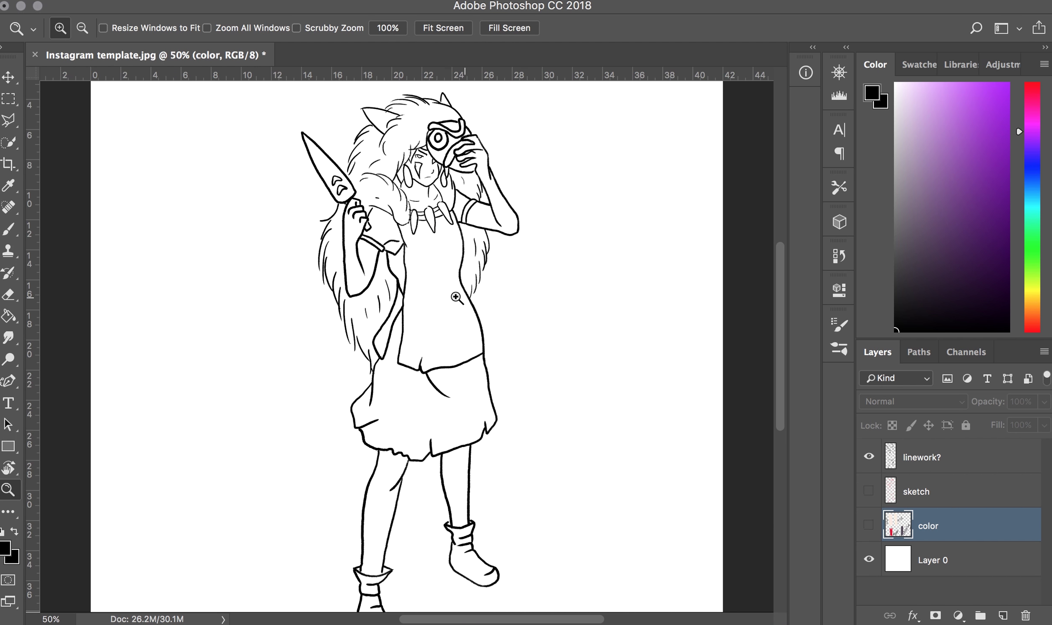
left_click(869, 525)
Step: Pick the skin colour from its swatch, zoom onto the arm, and add a new colouring layer
key("l")
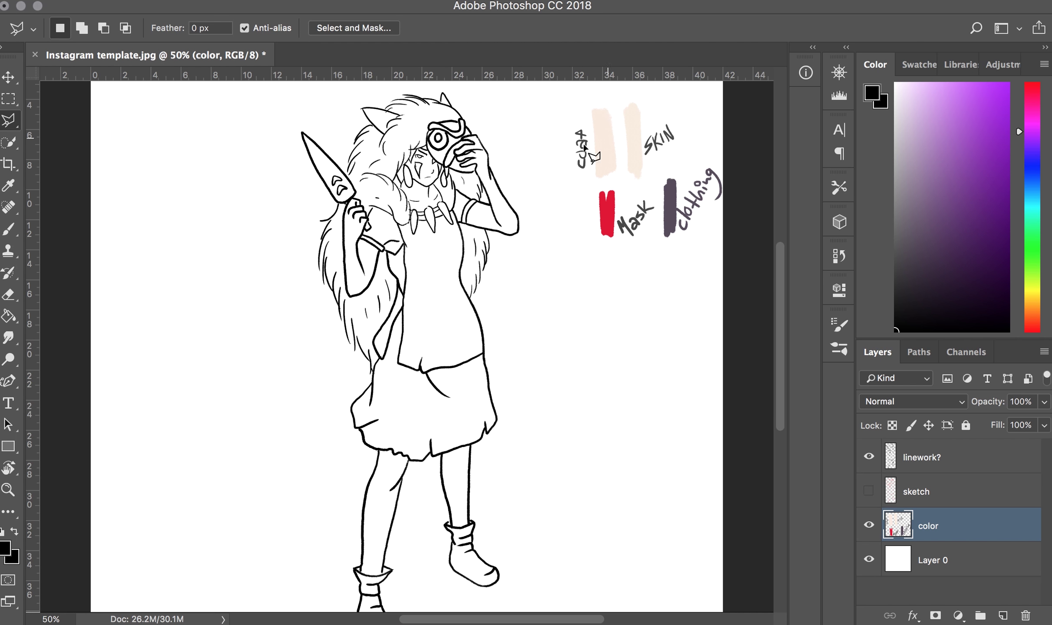
key("b")
left_click(636, 155, "alt")
key("z")
left_click(490, 191)
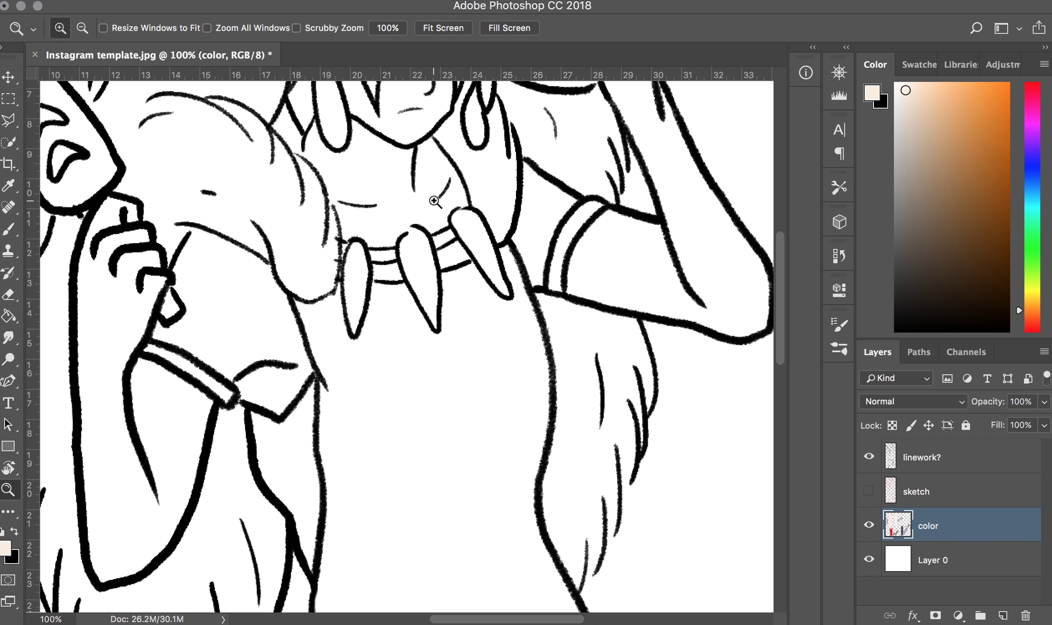
left_click(447, 194)
left_click(1006, 613)
key("b")
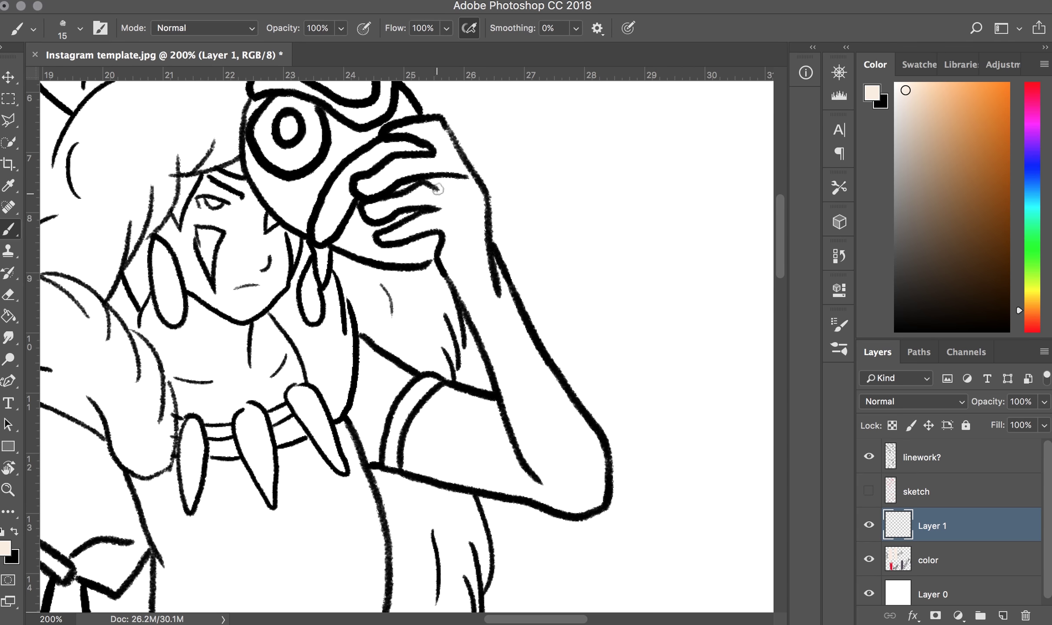
left_click_drag(480, 280, 440, 157)
Step: Select the raised arm and hand with a Polygonal Lasso outline
key("l")
left_click(598, 516)
left_click(615, 471)
left_click(591, 396)
left_click(482, 150)
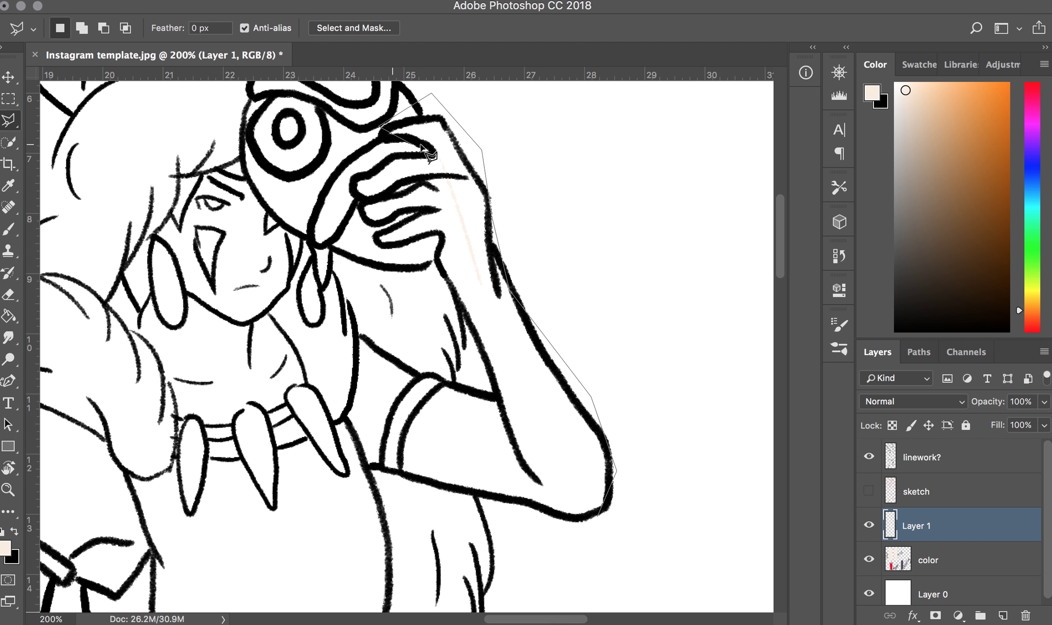
left_click(431, 93)
left_click(356, 185)
left_click(437, 260)
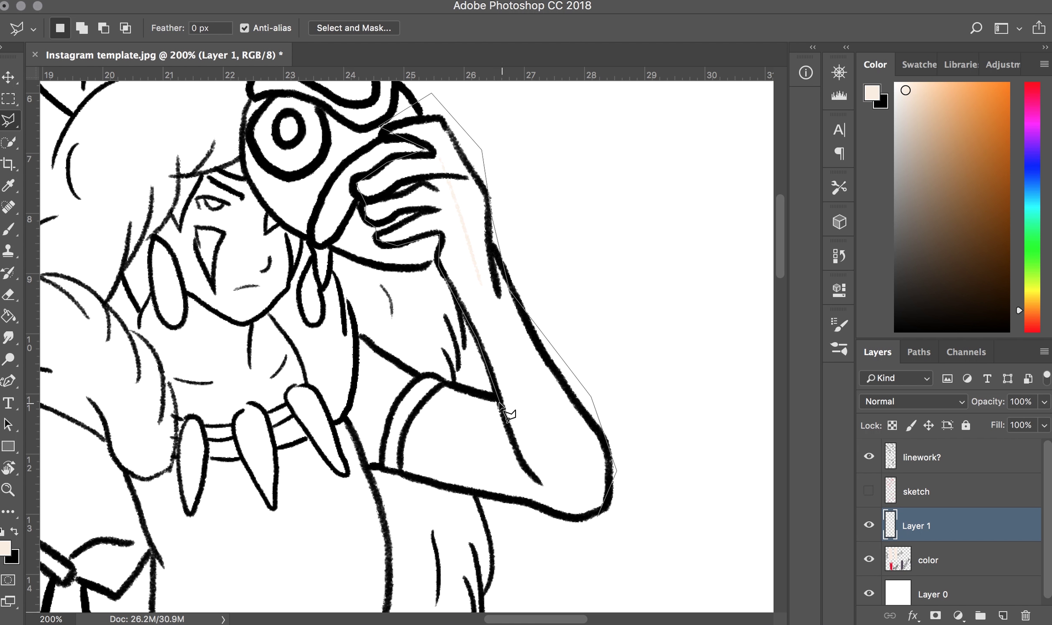
left_click(498, 399)
left_click(424, 373)
left_click(361, 335)
left_click(347, 416)
left_click(367, 469)
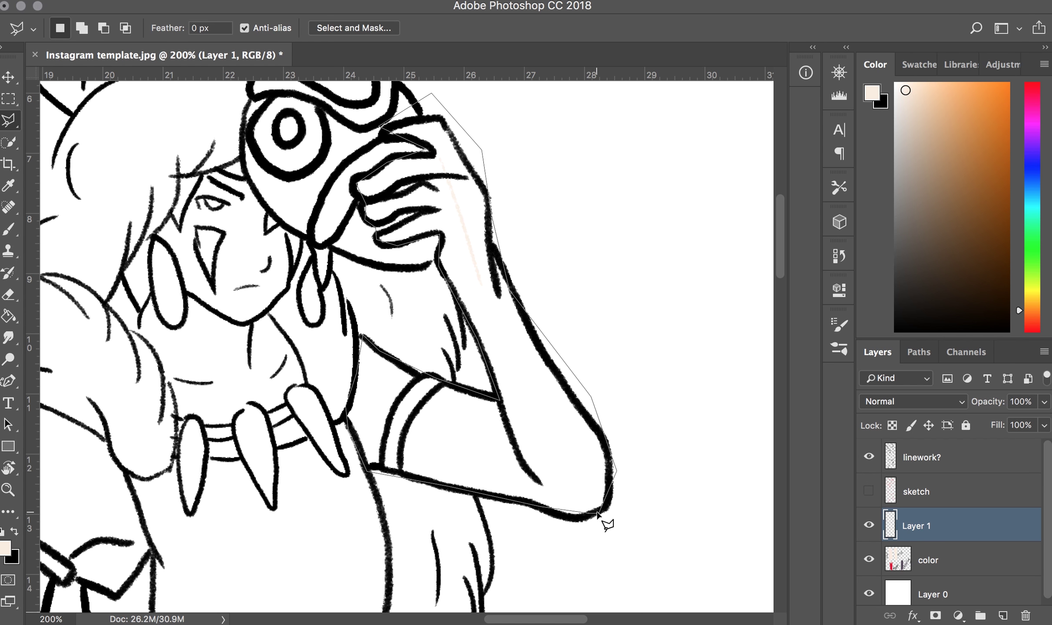
left_click(599, 517)
Step: Bucket-fill the arm selection with skin tone and deselect it
key("g")
left_click(568, 467)
scroll(564, 434, "left", 3)
key("super+d")
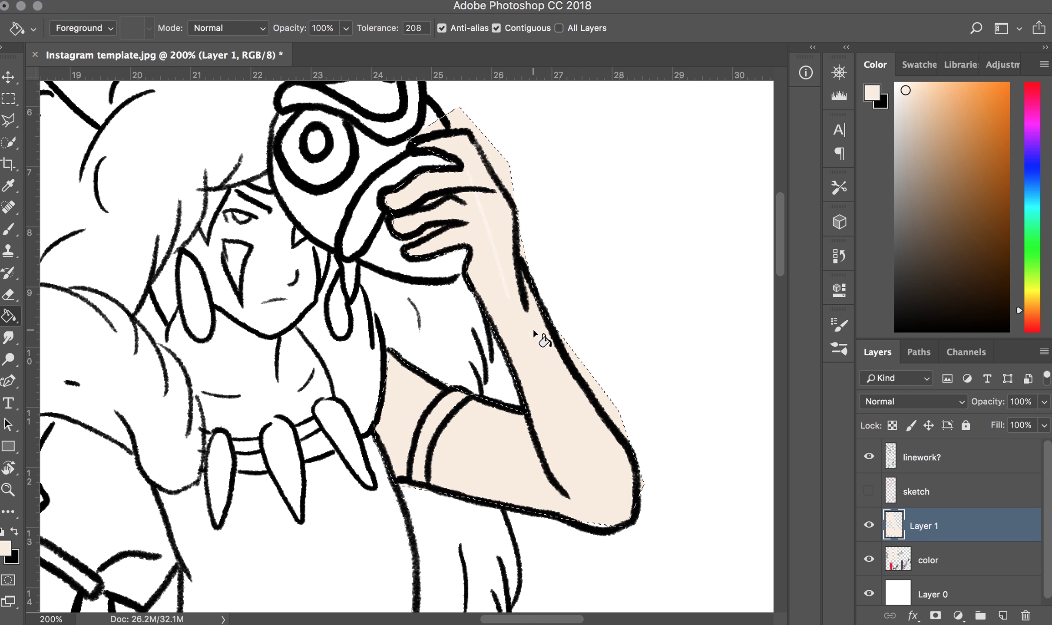
key("b")
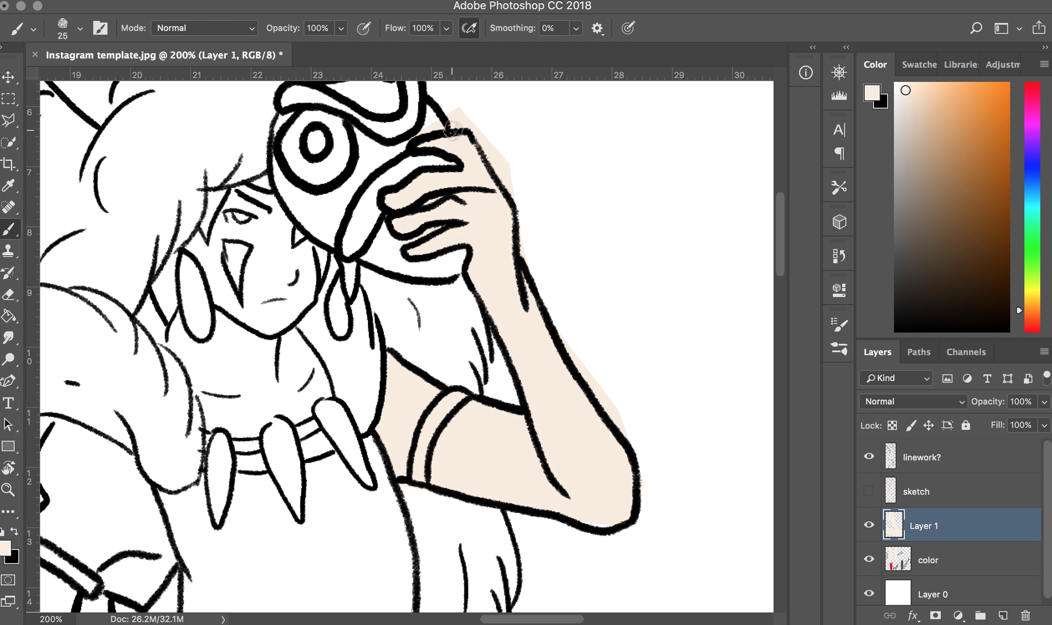
Step: Erase the skin-tone overspill outside the arm outline
key("e")
left_click_drag(474, 125, 520, 201)
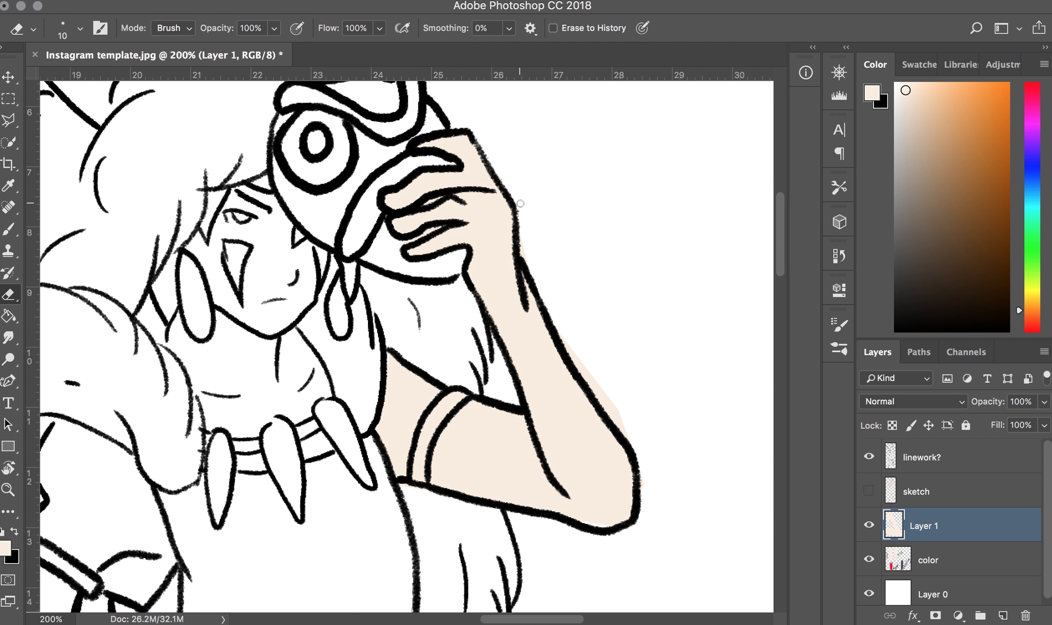
scroll(525, 195, "down", 3)
left_click_drag(582, 309, 622, 389)
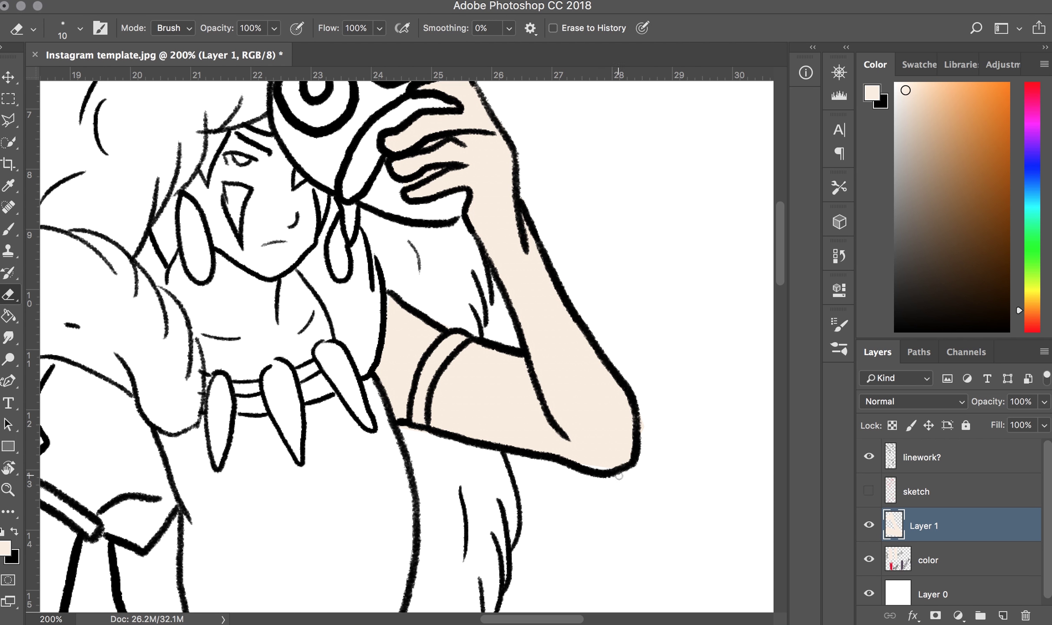
key("b")
scroll(483, 303, "left", 2)
scroll(483, 303, "up", 1)
key("e")
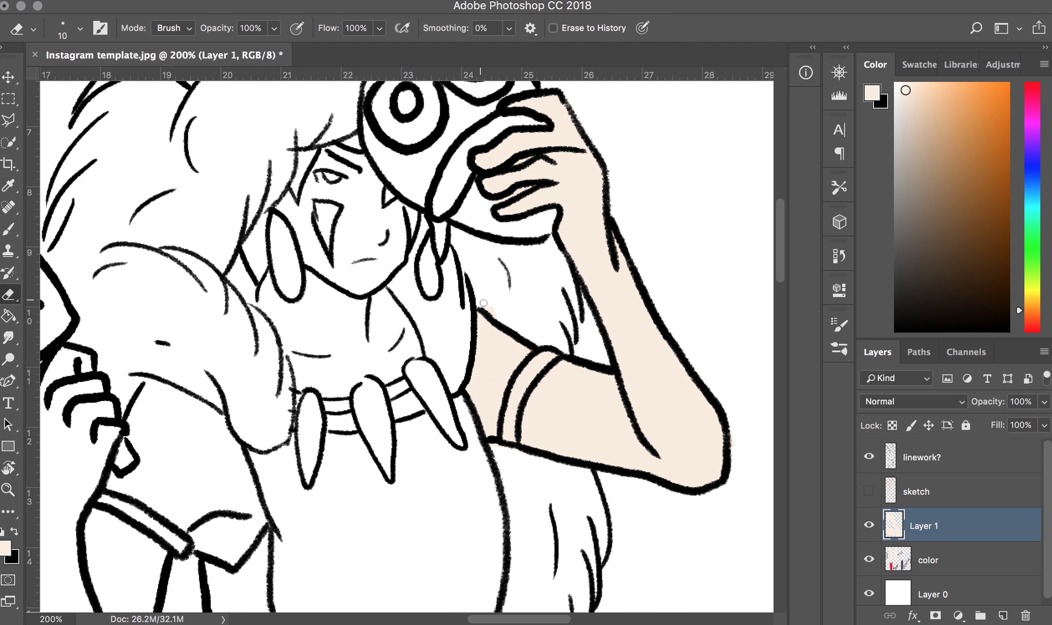
left_click(918, 587)
left_click(896, 179)
Step: Fill the Layer 0 background flat grey, then go back to Layer 1
key("g")
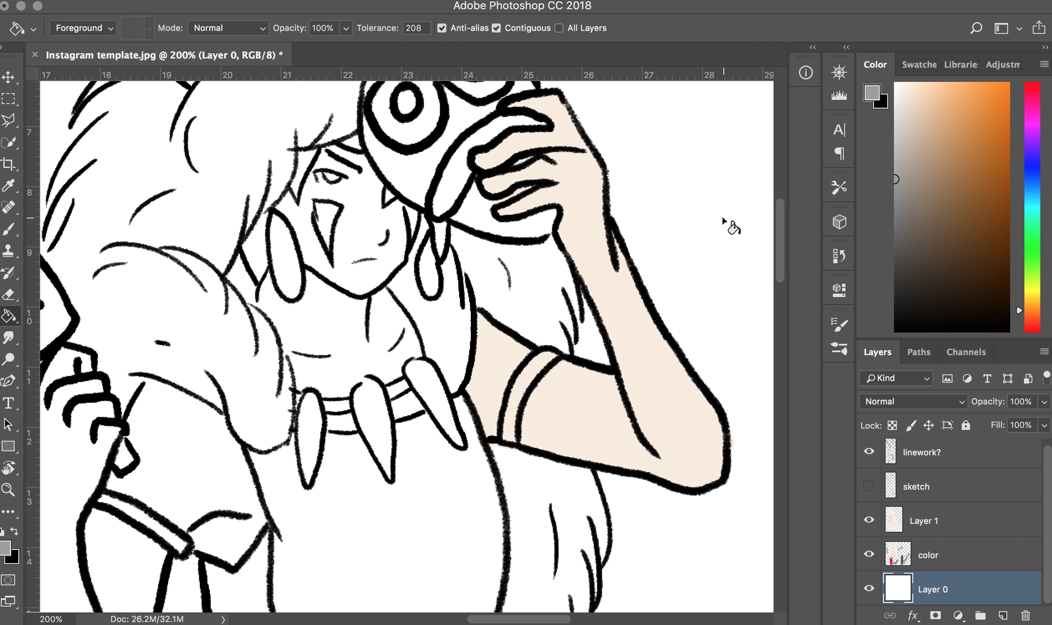
left_click(724, 228)
left_click(891, 523)
key("e")
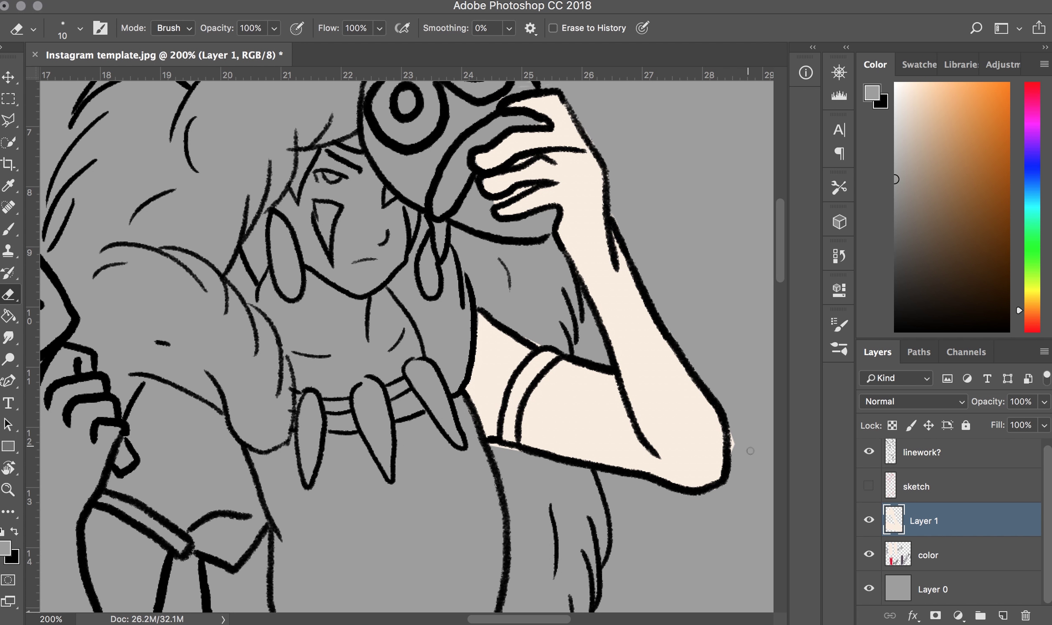
scroll(527, 343, "left", 3)
Step: Sample the skin colour from the arm and paint the face and neck peach
key("b")
left_click(561, 399, "alt")
scroll(561, 400, "left", 2)
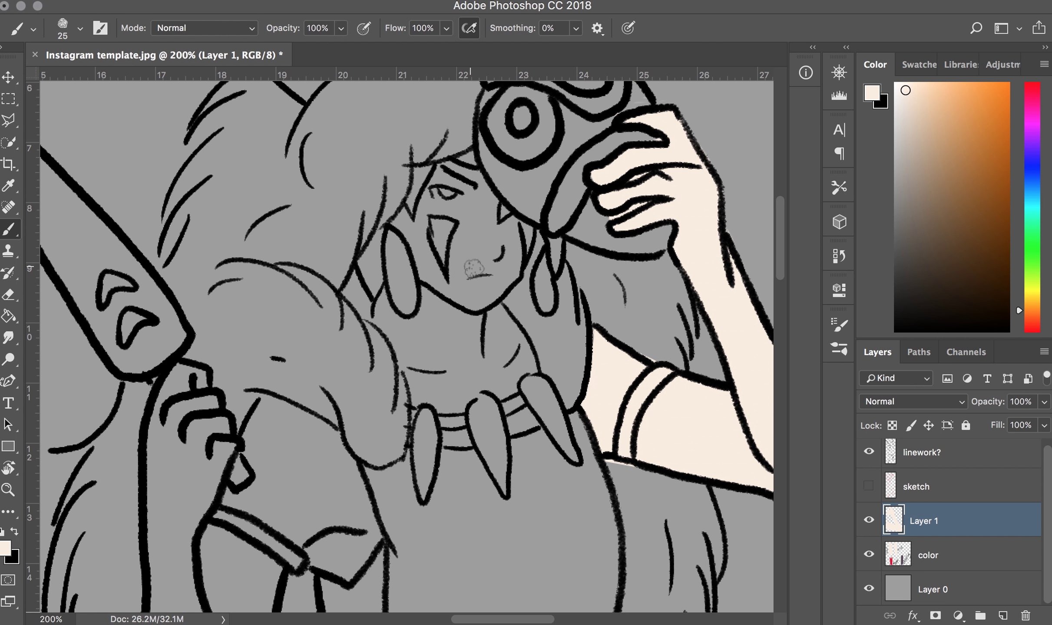
mouse_move(499, 243)
left_mouse_down()
mouse_move(460, 267)
mouse_move(481, 193)
mouse_move(499, 283)
mouse_move(434, 270)
mouse_move(402, 226)
mouse_move(473, 182)
mouse_move(443, 168)
mouse_move(472, 209)
mouse_move(423, 209)
left_mouse_up()
key("bracketleft")
key("bracketright")
mouse_move(456, 295)
left_mouse_down()
mouse_move(456, 348)
mouse_move(425, 347)
mouse_move(385, 292)
mouse_move(430, 304)
mouse_move(417, 404)
mouse_move(498, 353)
mouse_move(467, 317)
mouse_move(508, 343)
mouse_move(493, 308)
mouse_move(524, 369)
left_mouse_up()
Step: Fill the grey gaps in the collar with skin tone and paint down the other arm
key("bracketleft")
key("bracketleft")
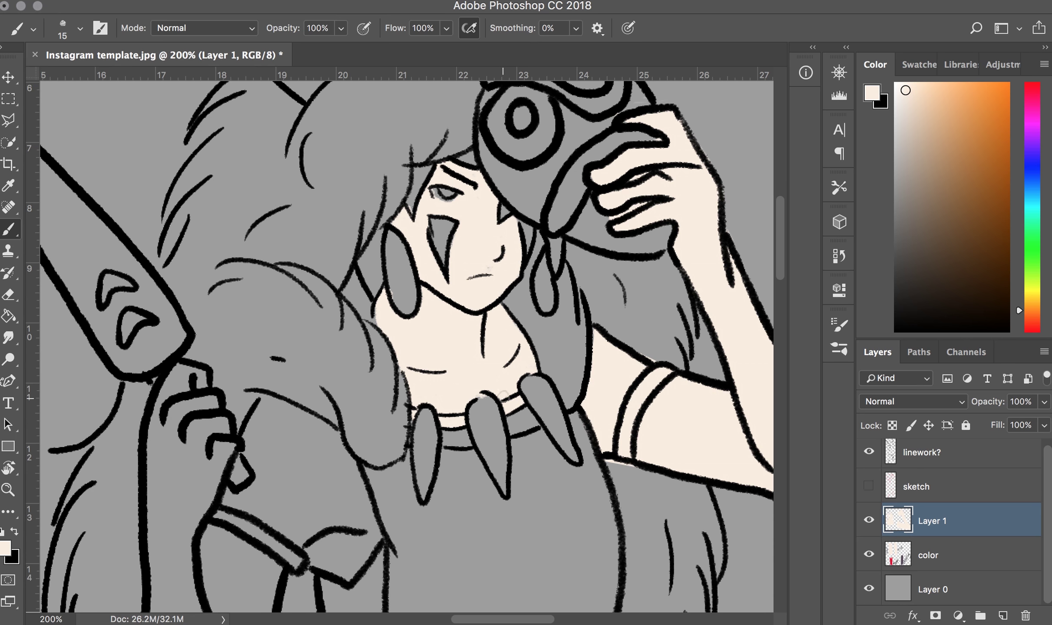
left_click_drag(450, 422, 420, 436)
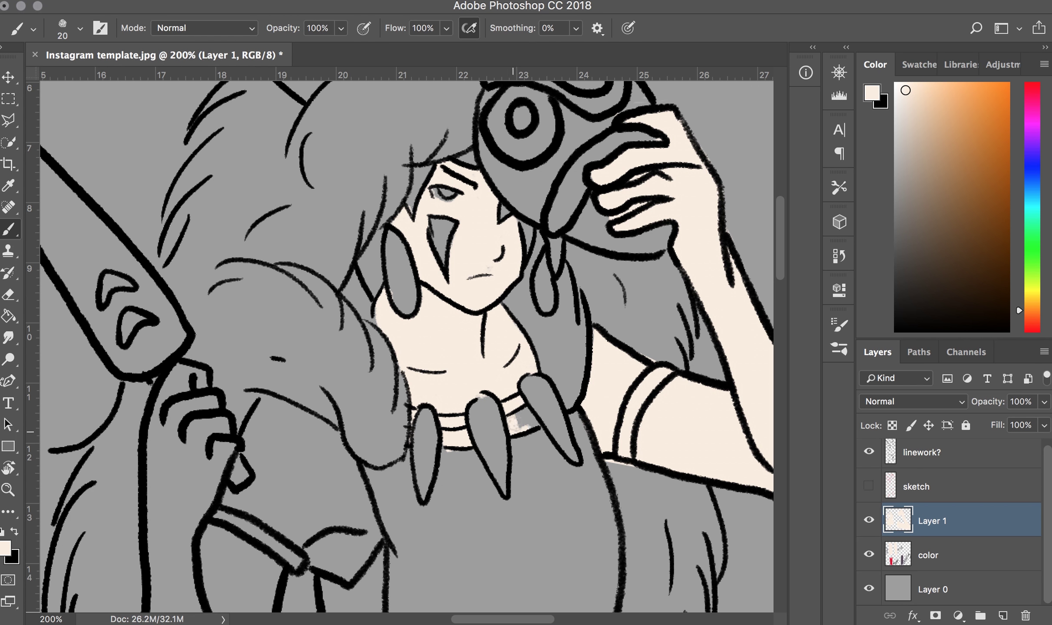
left_click_drag(513, 423, 531, 422)
left_click_drag(498, 283, 724, 124)
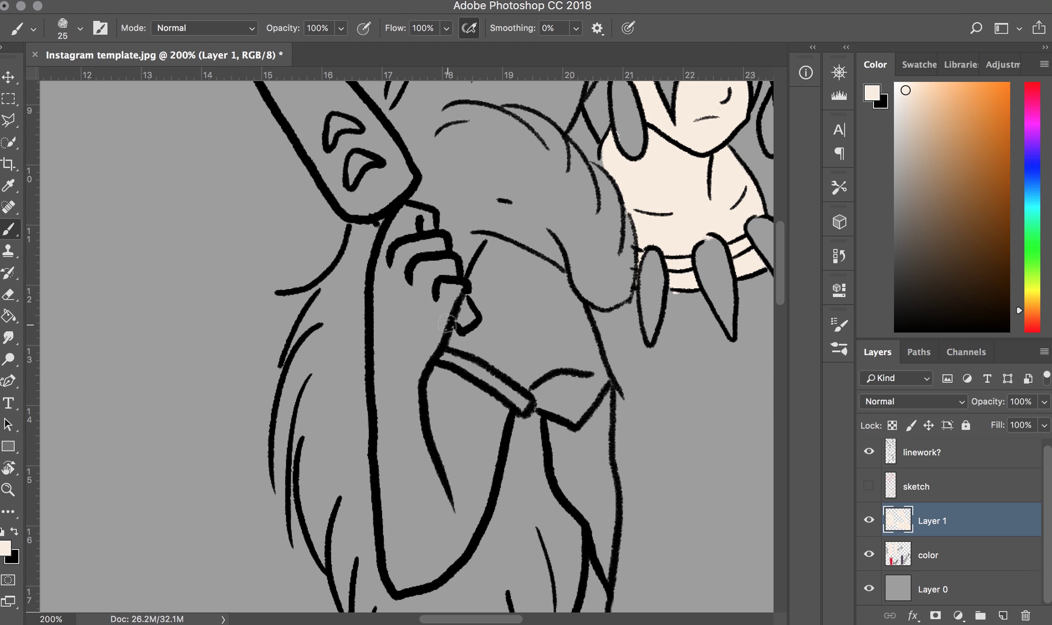
Step: Paint the hand, forearm and chest up to the neck in skin tone
key("bracketright")
key("bracketright")
key("bracketright")
mouse_move(436, 260)
left_mouse_down()
mouse_move(395, 257)
mouse_move(451, 283)
mouse_move(391, 535)
mouse_move(454, 502)
mouse_move(470, 404)
left_mouse_up()
key("bracketleft")
key("bracketleft")
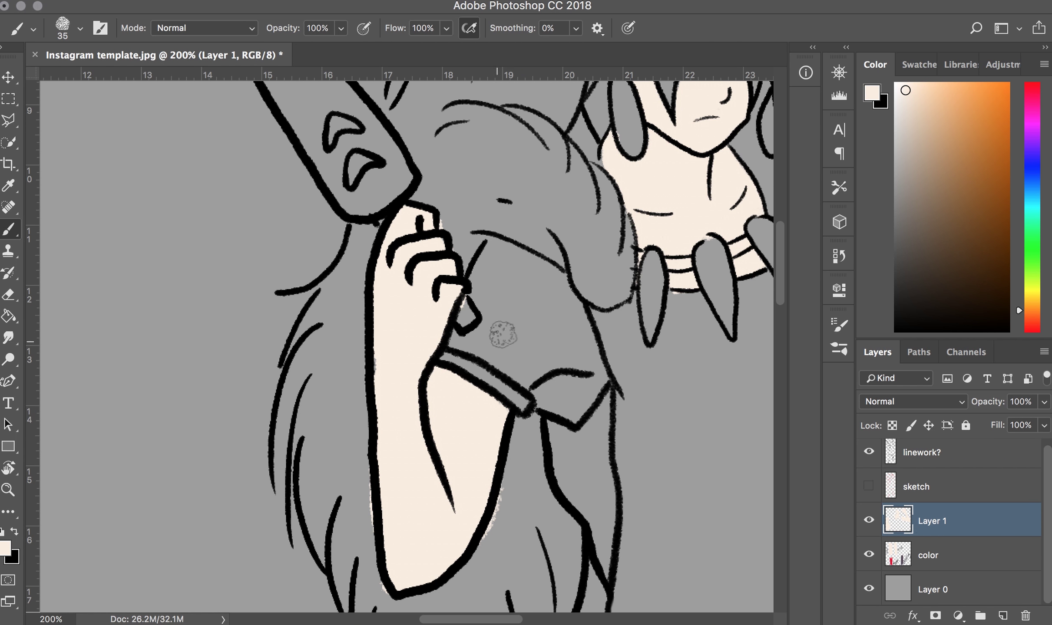
mouse_move(500, 328)
left_mouse_down()
mouse_move(482, 282)
mouse_move(494, 260)
mouse_move(571, 331)
mouse_move(531, 371)
left_mouse_up()
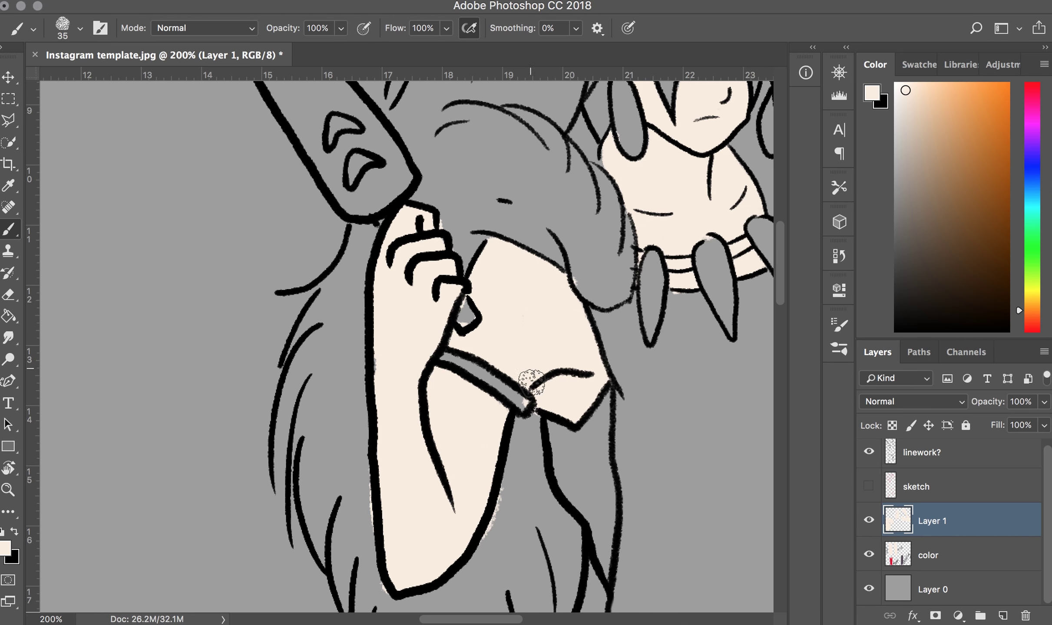
Step: Brush more peach skin-tone strokes down the lower body at varying brush sizes
scroll(505, 335, "down", 10)
scroll(523, 343, "down", 3)
scroll(523, 343, "down", 3)
scroll(524, 343, "left", 3)
mouse_move(543, 185)
left_mouse_down()
mouse_move(489, 427)
mouse_move(469, 434)
left_mouse_up()
key("bracketright")
key("bracketright")
key("bracketright")
mouse_move(586, 176)
left_mouse_down()
mouse_move(521, 457)
mouse_move(615, 169)
mouse_move(563, 188)
mouse_move(534, 148)
left_mouse_up()
key("bracketleft")
key("bracketleft")
key("bracketleft")
scroll(514, 308, "down", 5)
mouse_move(512, 363)
left_mouse_down()
mouse_move(520, 434)
mouse_move(500, 418)
left_mouse_up()
Step: Paint the right leg peach above the sock
key("bracketright")
key("bracketright")
key("bracketright")
scroll(500, 417, "right", 5)
scroll(478, 391, "up", 5)
scroll(477, 391, "left", 2)
key("e")
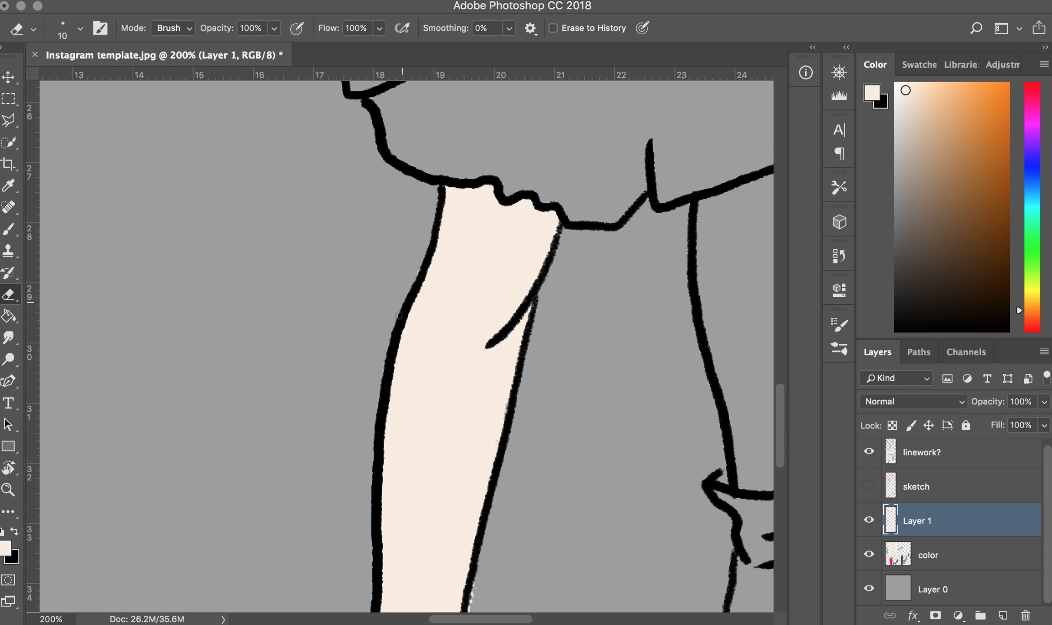
scroll(424, 317, "down", 3)
scroll(391, 434, "down", 1)
scroll(487, 491, "right", 3)
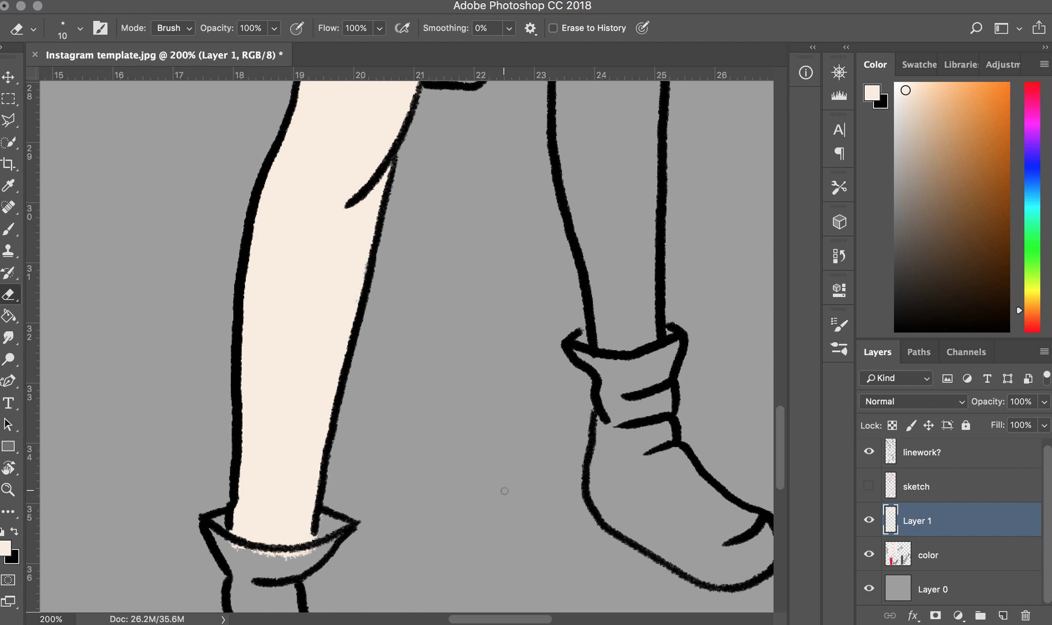
scroll(500, 434, "right", 1)
key("b")
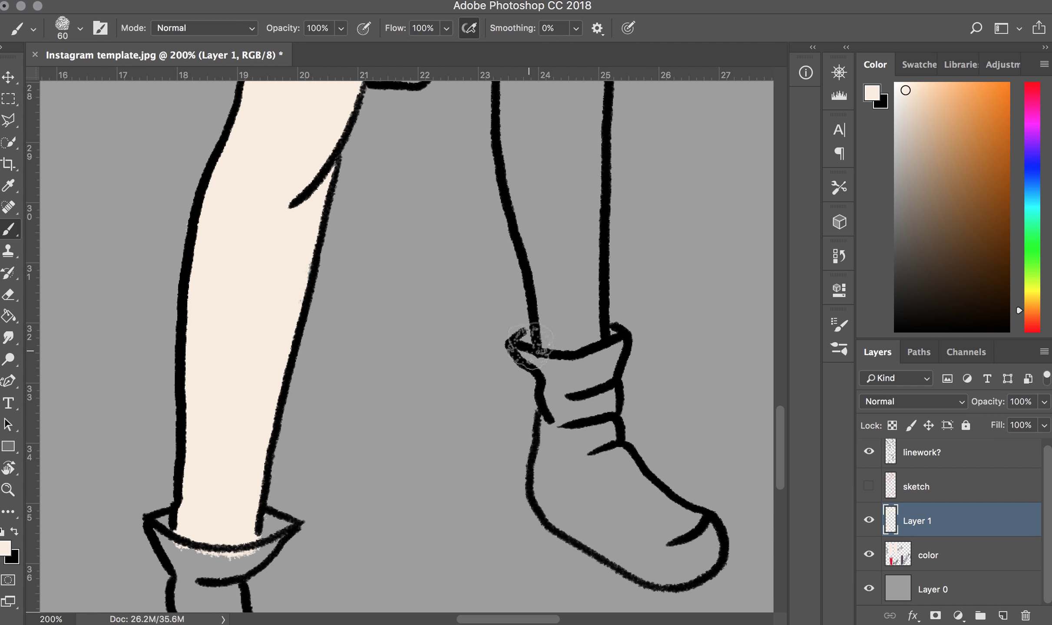
left_click_drag(546, 171, 564, 285)
Step: Extend the right leg's peach colour up to the shorts
scroll(553, 230, "up", 1)
left_click_drag(552, 230, 560, 130)
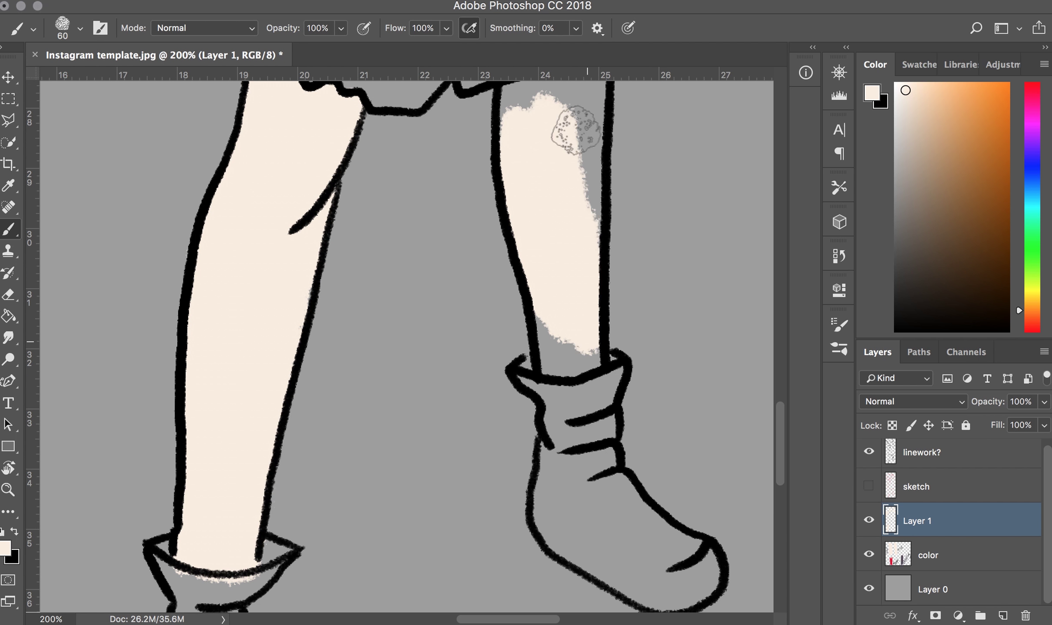
scroll(563, 139, "up", 3)
mouse_move(564, 260)
left_mouse_down()
mouse_move(587, 141)
mouse_move(512, 182)
left_mouse_up()
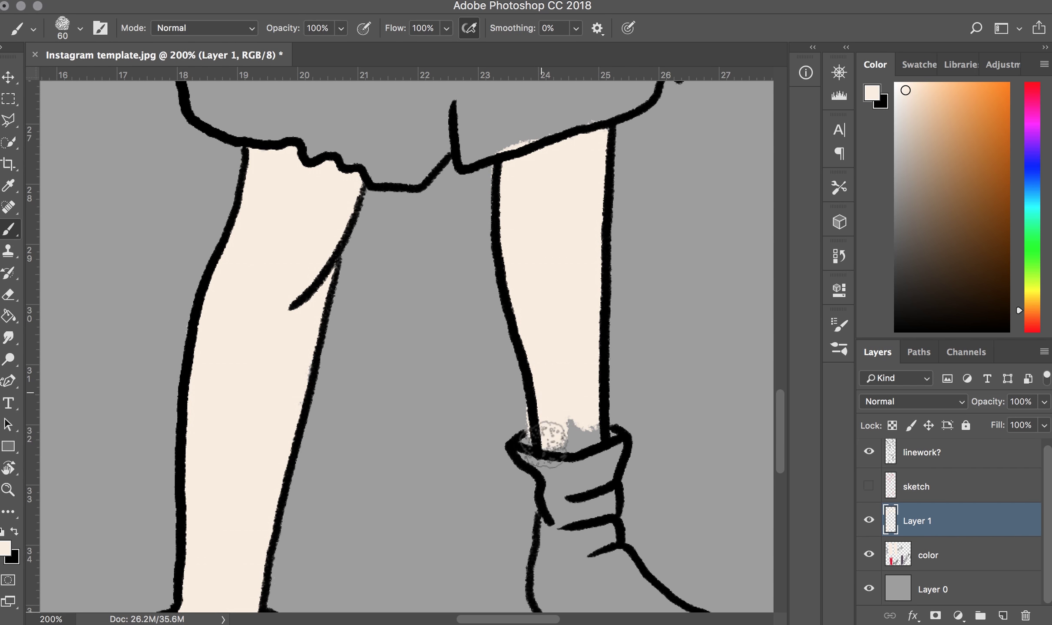
scroll(447, 213, "down", 3)
Step: Zoom in on the upper body and lay a pale stroke on the hair lock beside the arm
key("z")
scroll(512, 313, "down", 2)
key("b")
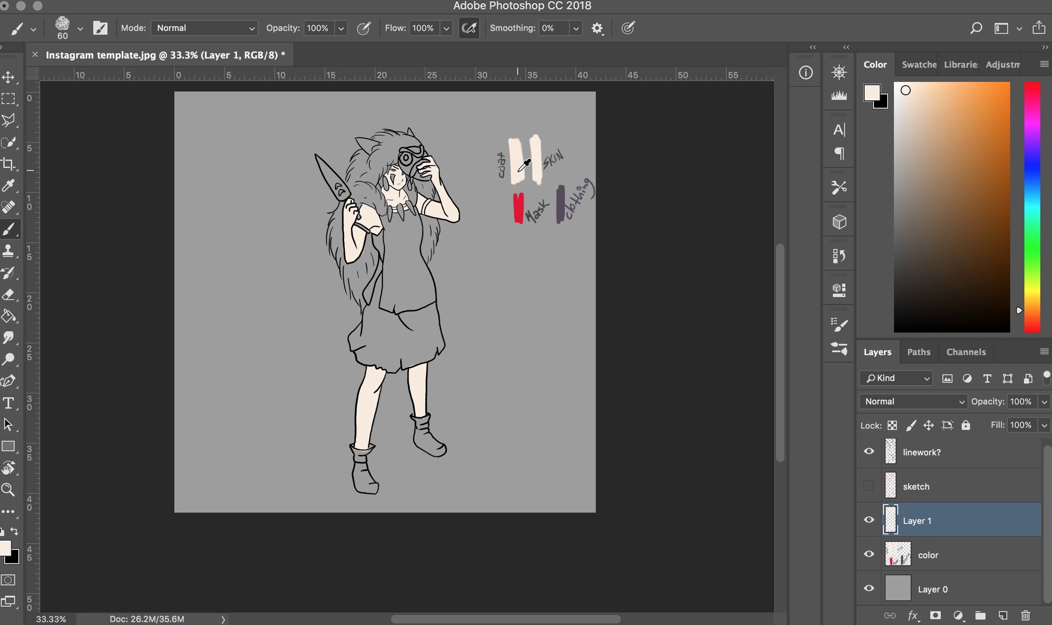
key("z")
left_click(380, 192)
key("b")
left_click_drag(532, 295, 534, 330)
Step: Extend the pale paint up the hair lock and fill its grey left edge
key("z")
left_click(533, 330)
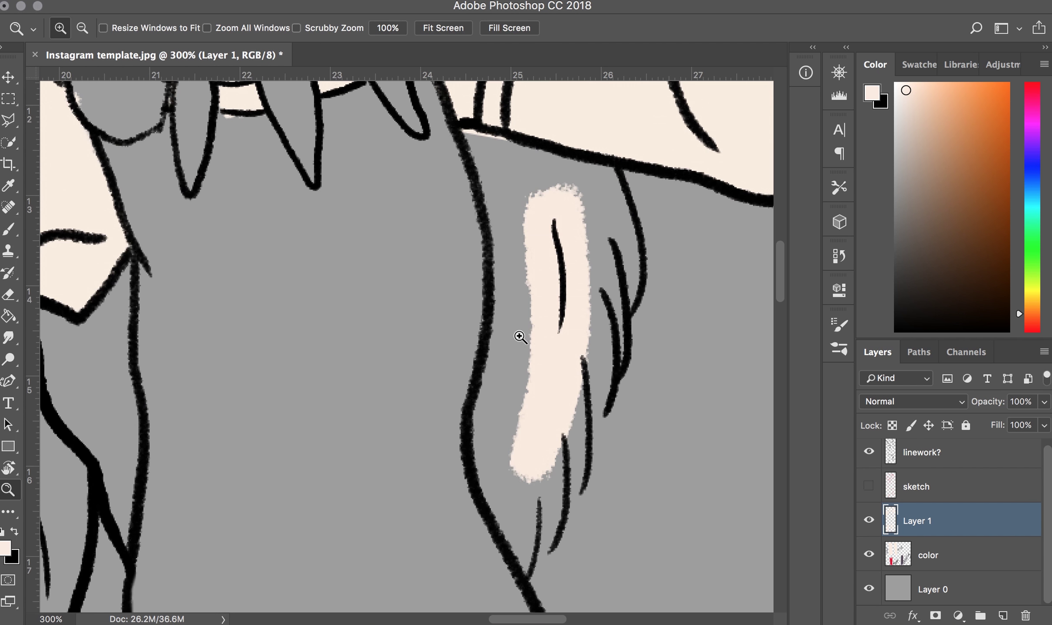
key("b")
scroll(608, 173, "up", 1)
mouse_move(564, 295)
left_mouse_down()
mouse_move(572, 243)
mouse_move(587, 306)
mouse_move(606, 230)
mouse_move(521, 413)
mouse_move(543, 378)
left_mouse_up()
key("bracketleft")
key("bracketleft")
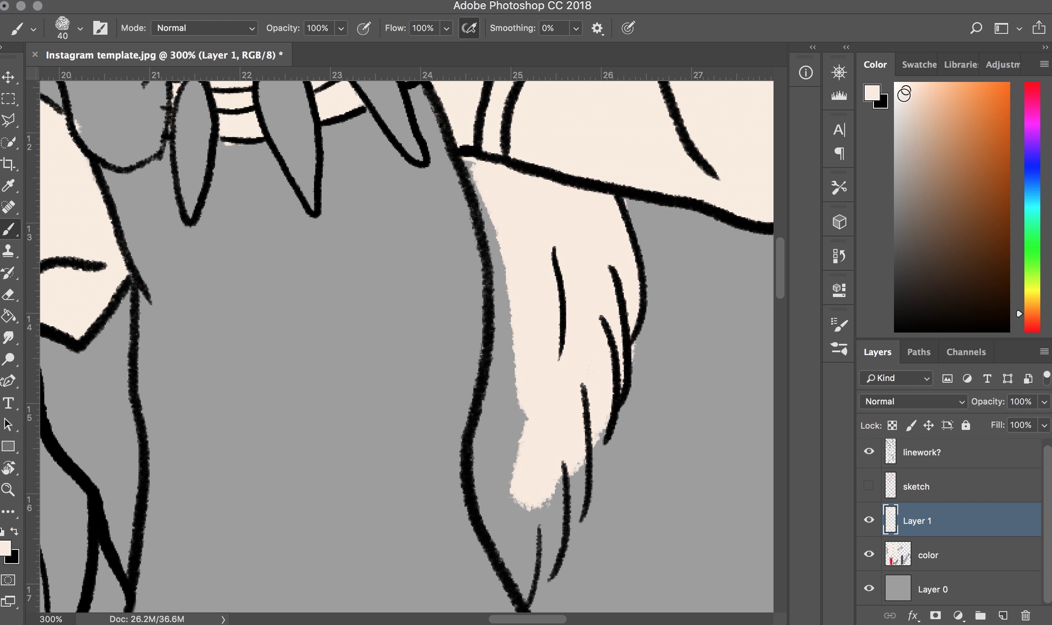
mouse_move(608, 191)
left_mouse_down()
mouse_move(500, 275)
mouse_move(477, 171)
mouse_move(585, 197)
left_mouse_up()
key("bracketleft")
key("bracketright")
Step: Fill the lower hair lock down to its tip and the surrounding hair pale
left_click_drag(594, 404, 521, 569)
key("e")
scroll(636, 330, "left", 5)
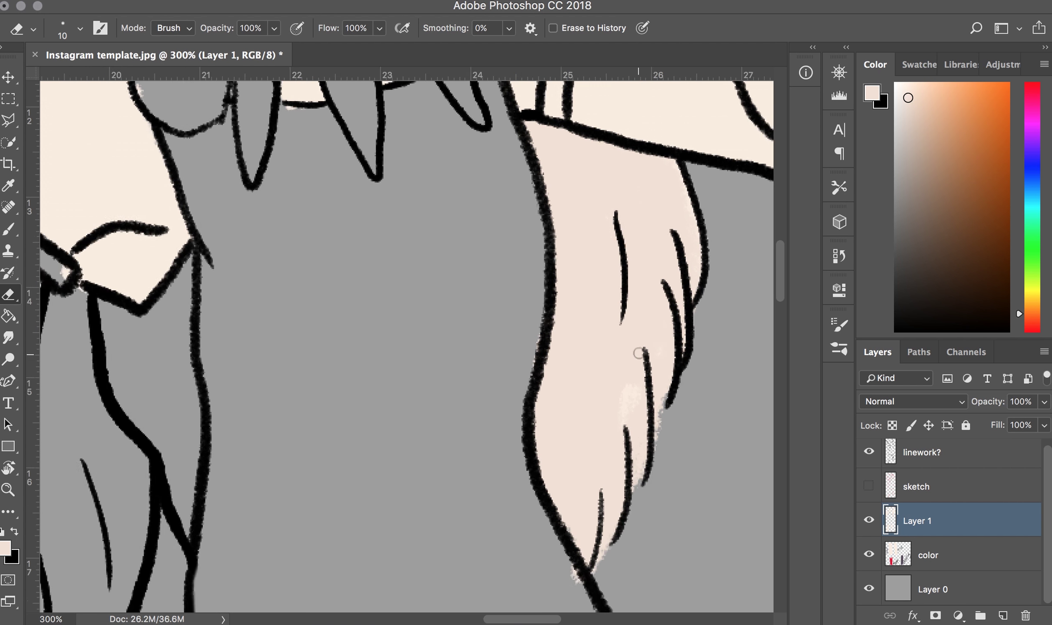
scroll(641, 352, "left", 5)
scroll(608, 304, "down", 5)
key("b")
scroll(576, 258, "left", 2)
mouse_move(571, 216)
left_mouse_down()
mouse_move(560, 109)
mouse_move(625, 299)
mouse_move(533, 352)
mouse_move(387, 403)
left_mouse_up()
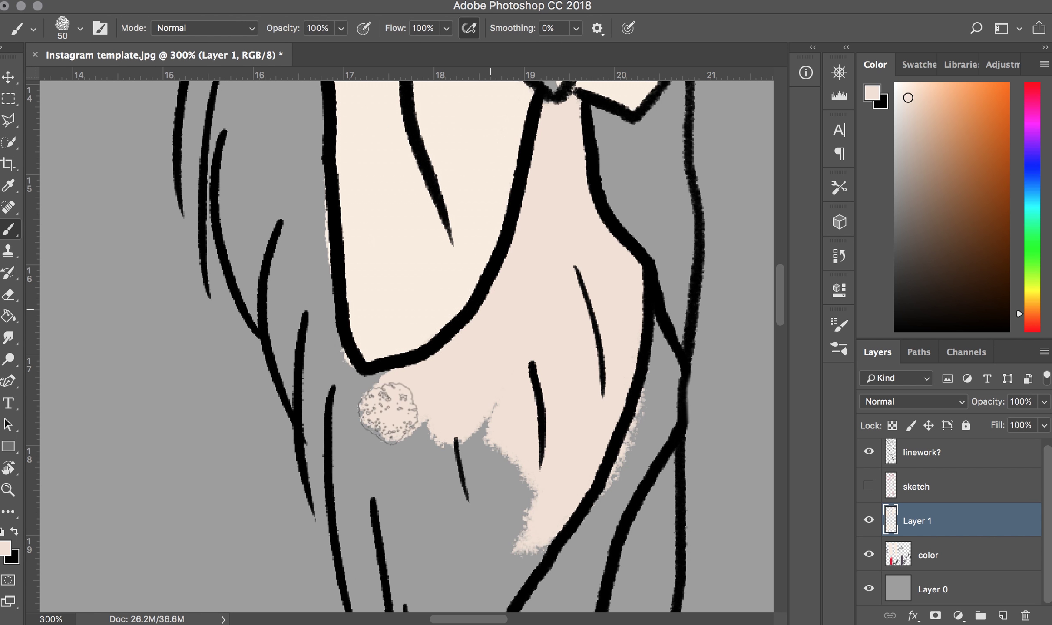
Step: At 200% zoom, fill the grey notch in the hair and the area left of the strands
key("z")
left_click(467, 357)
key("b")
mouse_move(481, 329)
left_mouse_down()
mouse_move(464, 422)
mouse_move(519, 564)
mouse_move(500, 521)
left_mouse_up()
key("e")
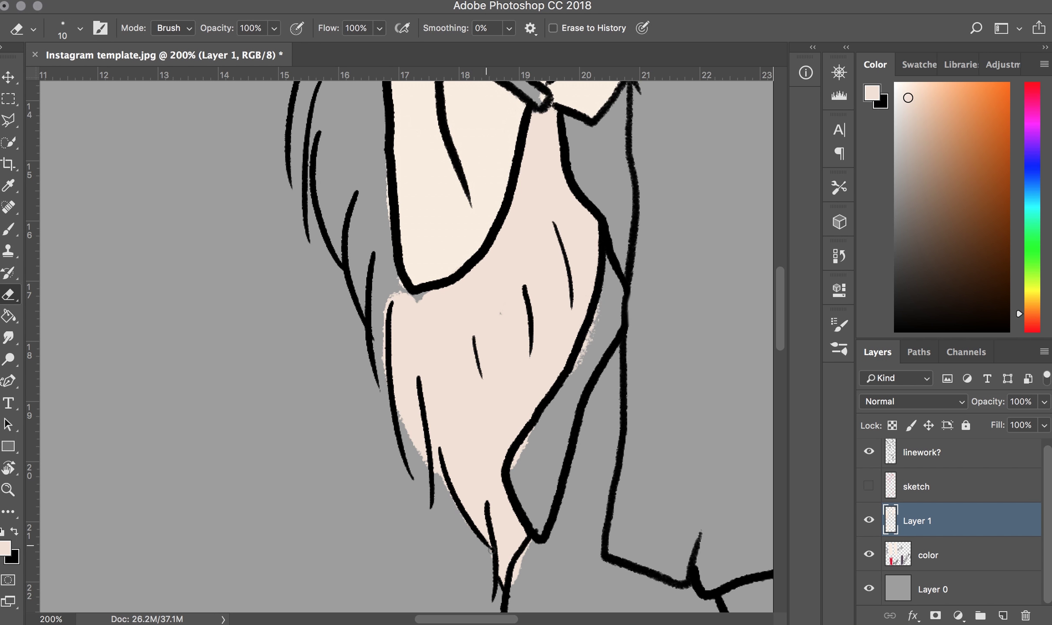
key("b")
left_click_drag(417, 418, 364, 242)
Step: Cover the grey hair left of the arm and along its edge, sampling a lighter pale tone
scroll(369, 313, "up", 5)
mouse_move(369, 312)
left_mouse_down()
mouse_move(443, 449)
mouse_move(378, 436)
left_mouse_up()
key("bracketleft")
key("bracketleft")
key("bracketleft")
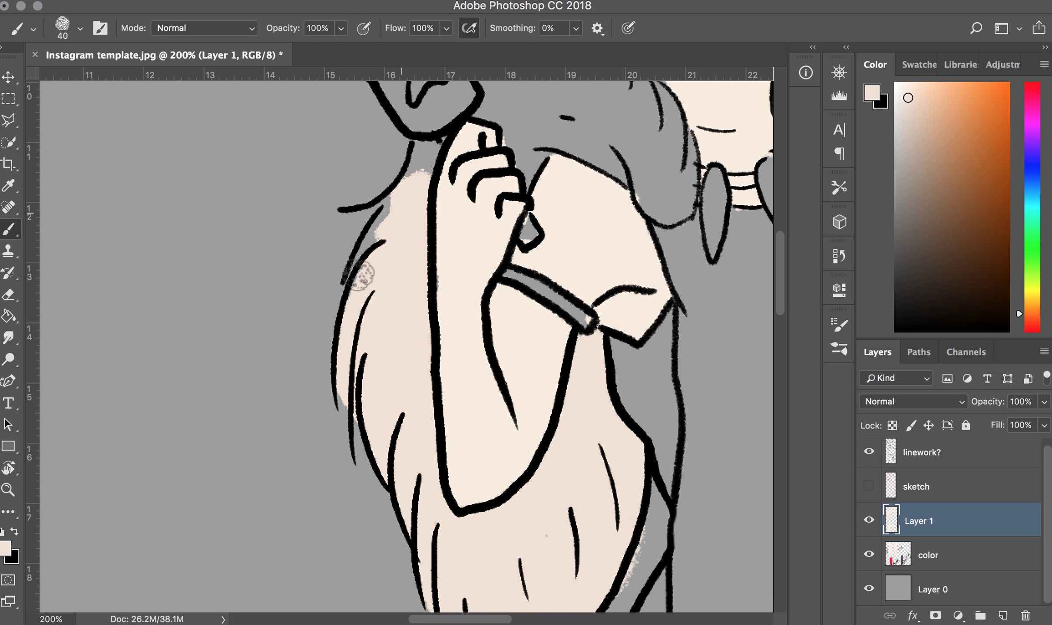
left_click_drag(365, 269, 424, 273)
left_click(460, 258, "alt")
key("e")
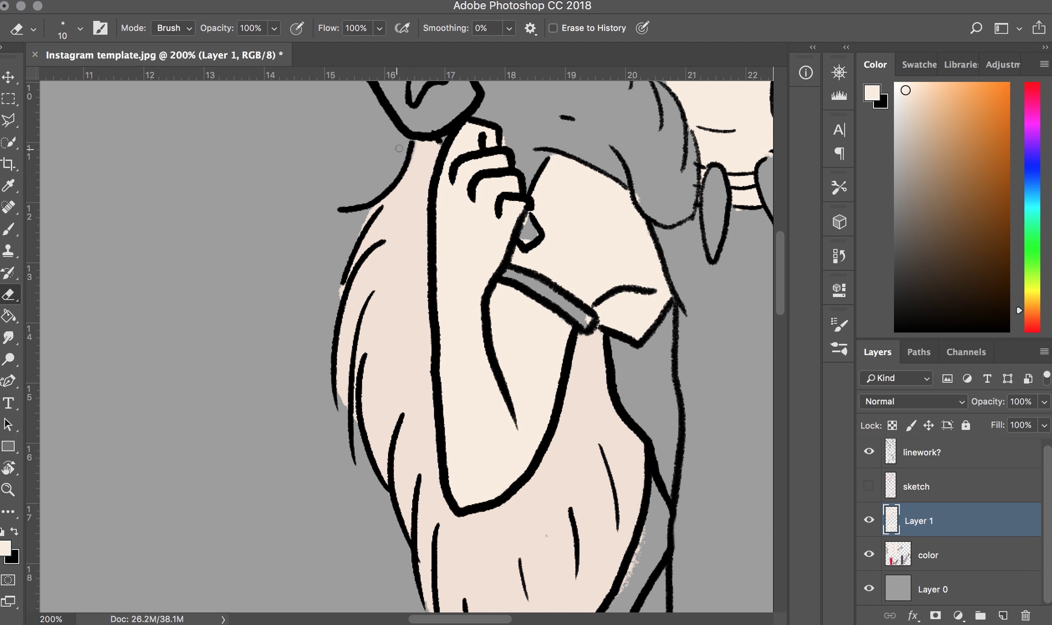
scroll(340, 276, "up", 5)
Step: Paint the hair around the ear and cheek pale and cover the grey hair patches
key("b")
scroll(542, 347, "up", 5)
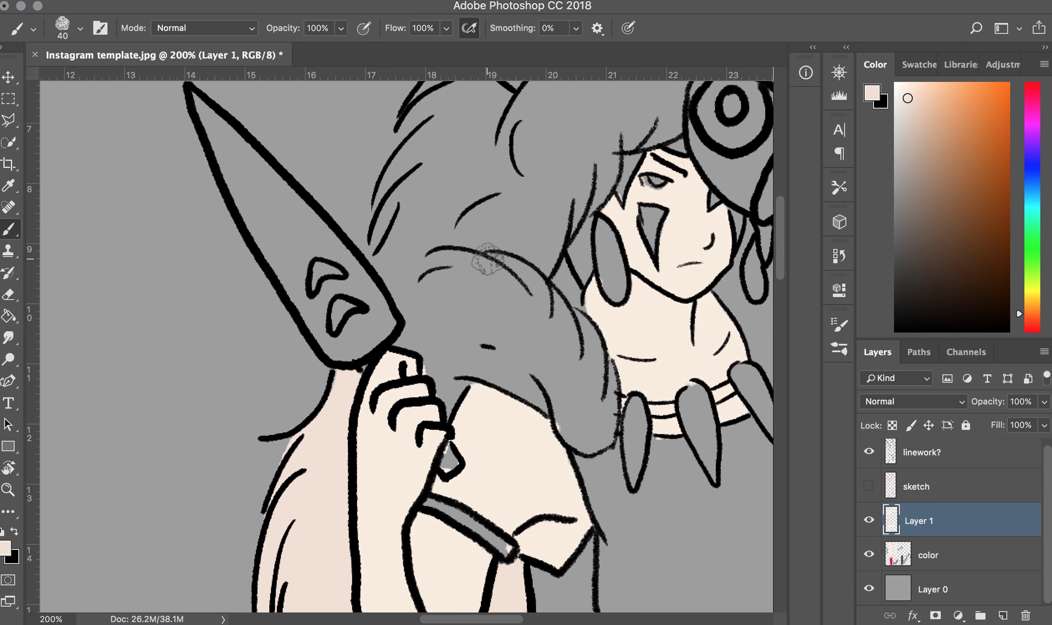
mouse_move(543, 348)
left_mouse_down()
mouse_move(382, 278)
mouse_move(597, 456)
mouse_move(560, 330)
left_mouse_up()
key("bracketleft")
key("bracketleft")
key("bracketleft")
key("bracketright")
key("bracketright")
key("bracketright")
mouse_move(478, 278)
left_mouse_down()
mouse_move(557, 171)
mouse_move(562, 245)
mouse_move(434, 143)
left_mouse_up()
mouse_move(391, 282)
left_mouse_down()
mouse_move(412, 109)
mouse_move(478, 173)
left_mouse_up()
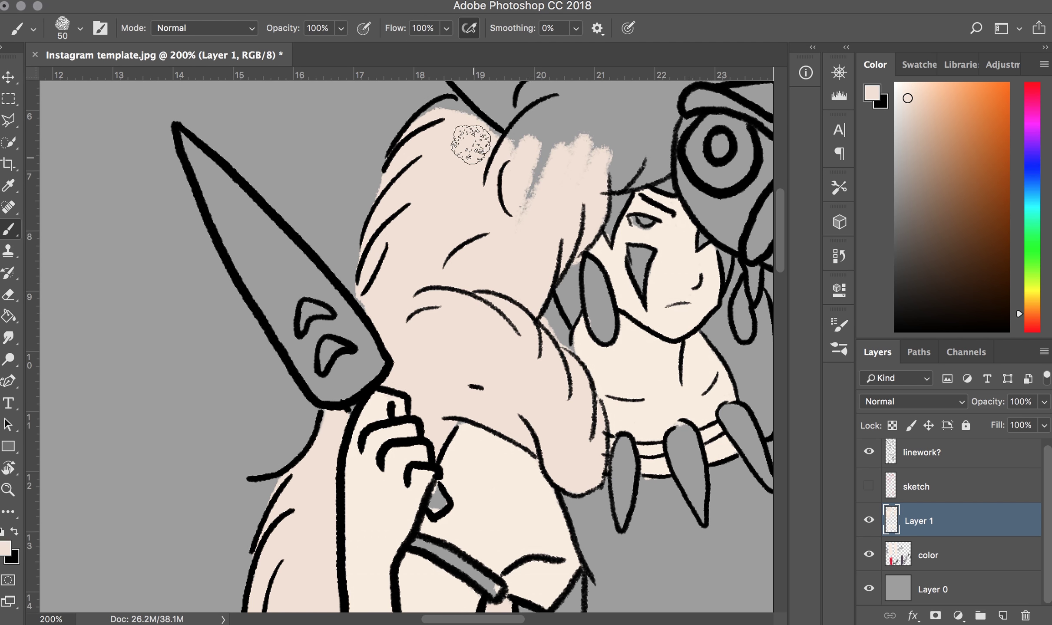
Step: Paint the hair pale from above the ear up to the head top
scroll(429, 270, "up", 5)
key("bracketleft")
mouse_move(529, 366)
left_mouse_down()
mouse_move(535, 347)
mouse_move(622, 322)
mouse_move(663, 327)
mouse_move(646, 193)
mouse_move(626, 200)
mouse_move(660, 170)
mouse_move(540, 199)
mouse_move(592, 169)
mouse_move(693, 216)
mouse_move(616, 243)
mouse_move(712, 219)
mouse_move(643, 183)
left_mouse_up()
key("bracketleft")
key("bracketright")
scroll(541, 199, "right", 3)
scroll(615, 176, "right", 2)
Step: Zoom in on the neck and fill the grey hair patch and strip right of the shoulder
key("z")
left_click(587, 279, "alt")
left_click(587, 278, "alt")
scroll(579, 277, "up", 3)
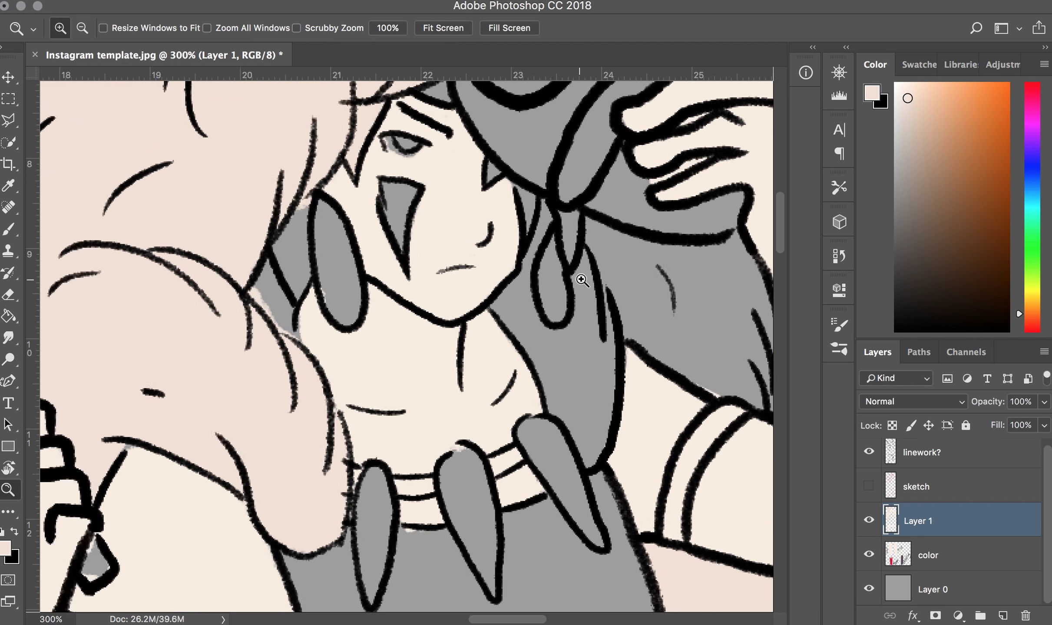
key("b")
mouse_move(615, 347)
left_mouse_down()
mouse_move(528, 269)
mouse_move(499, 469)
mouse_move(390, 282)
mouse_move(469, 183)
left_mouse_up()
key("bracketleft")
mouse_move(567, 261)
left_mouse_down()
mouse_move(678, 304)
mouse_move(616, 391)
left_mouse_up()
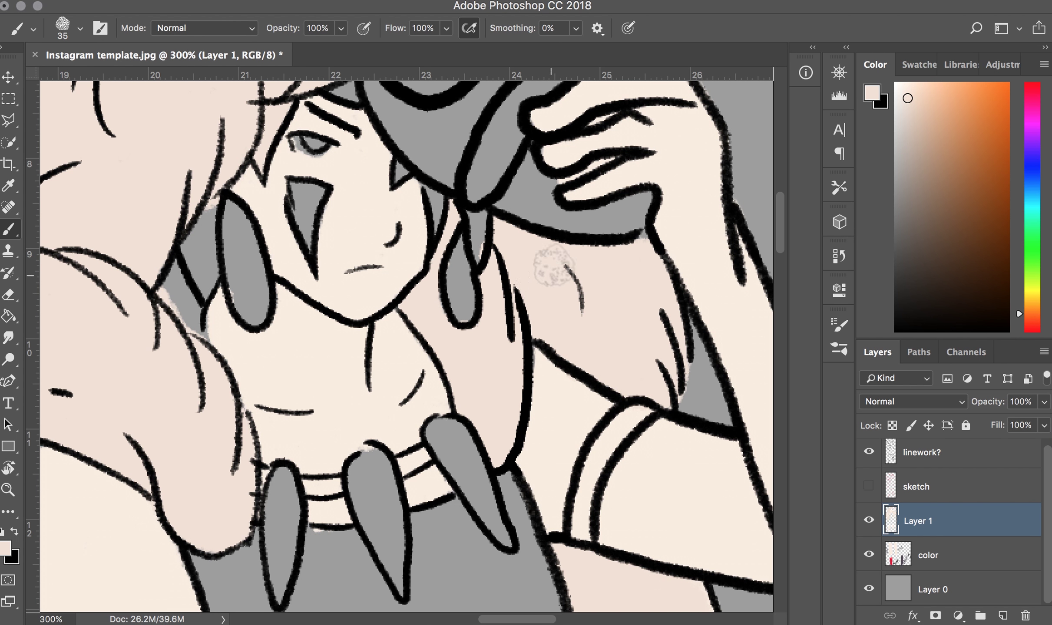
Step: Paint the narrow hair strand under the mask black with a smaller brush
key("z")
key("b")
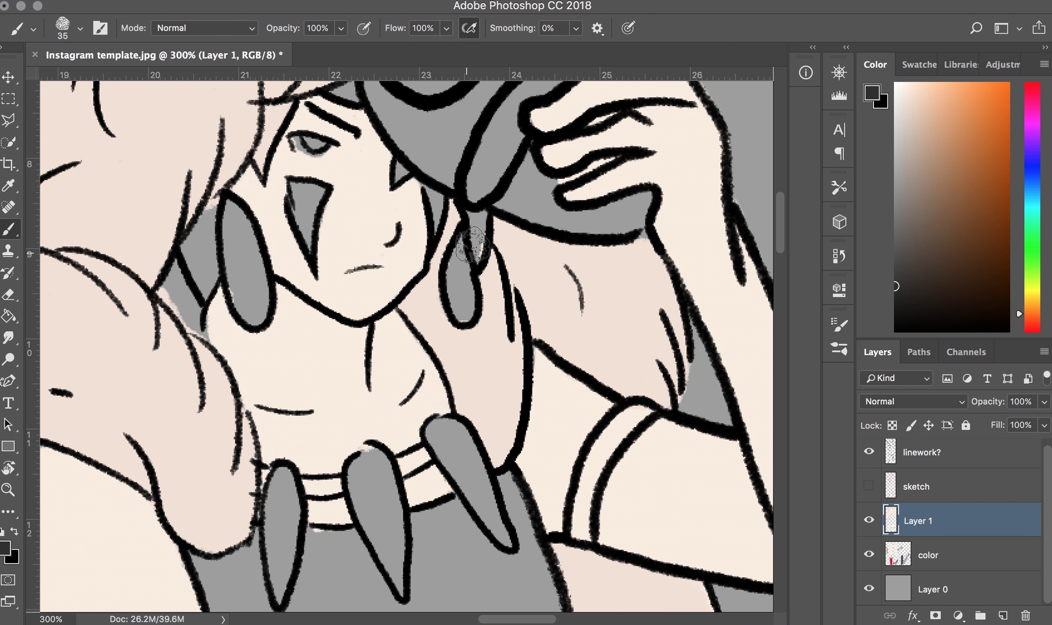
key("bracketleft")
left_click_drag(478, 215, 477, 256)
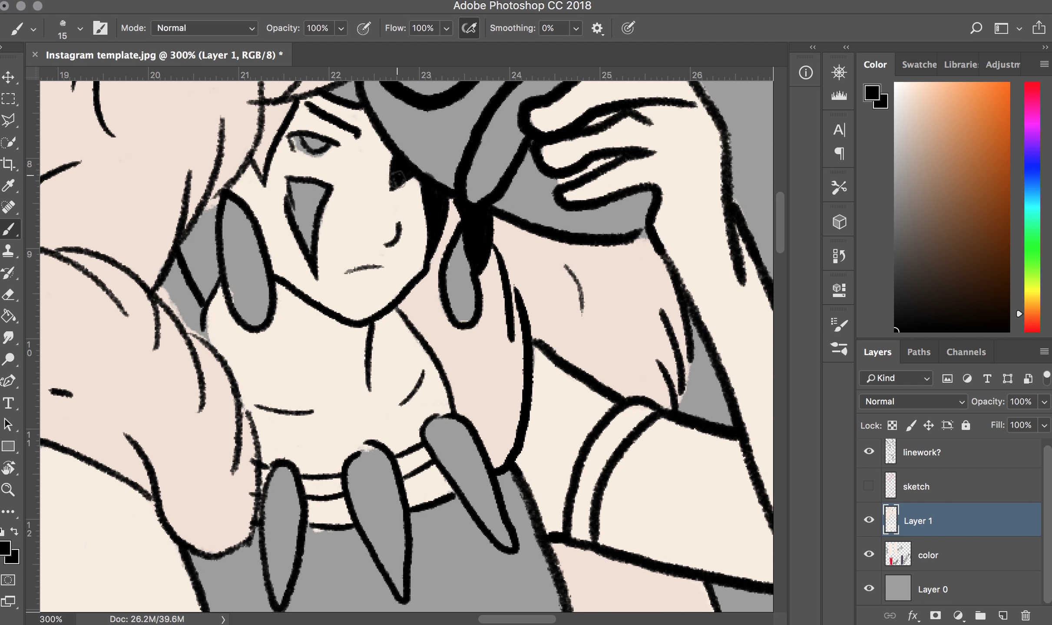
scroll(398, 178, "up", 5)
scroll(429, 212, "left", 3)
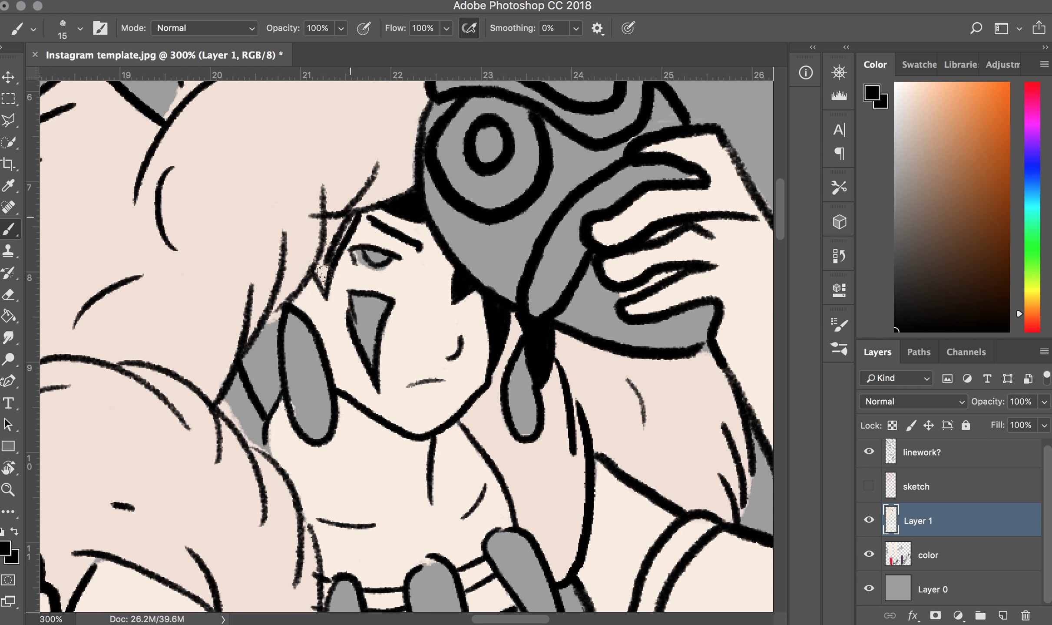
scroll(321, 271, "down", 3)
scroll(321, 271, "left", 3)
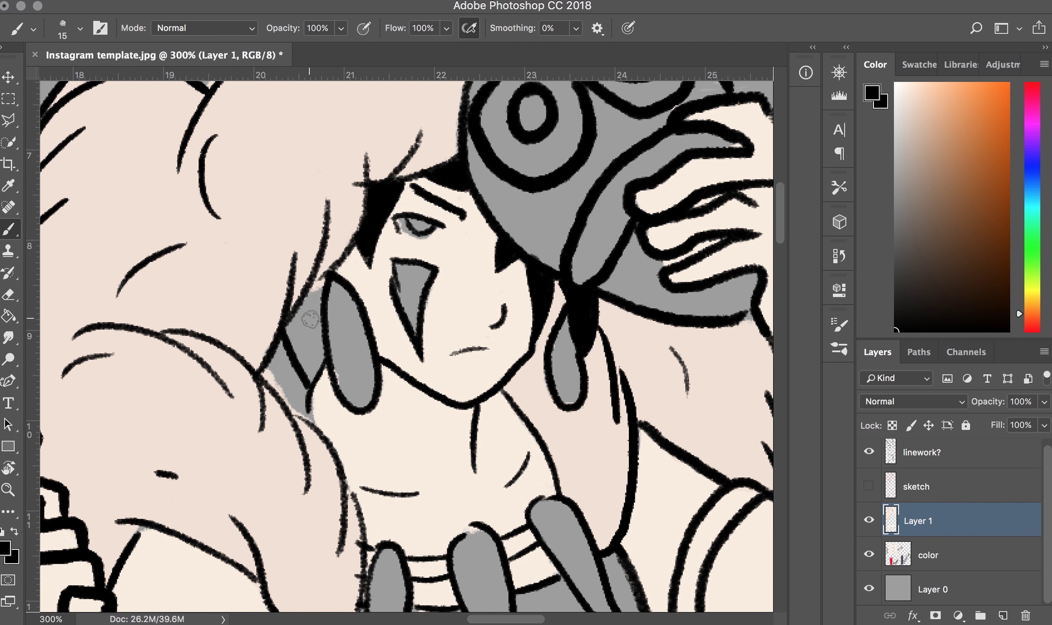
Step: Fill the hair left of the earring black and zoom out to reveal the colour swatches
key("bracketright")
left_click_drag(321, 300, 292, 347)
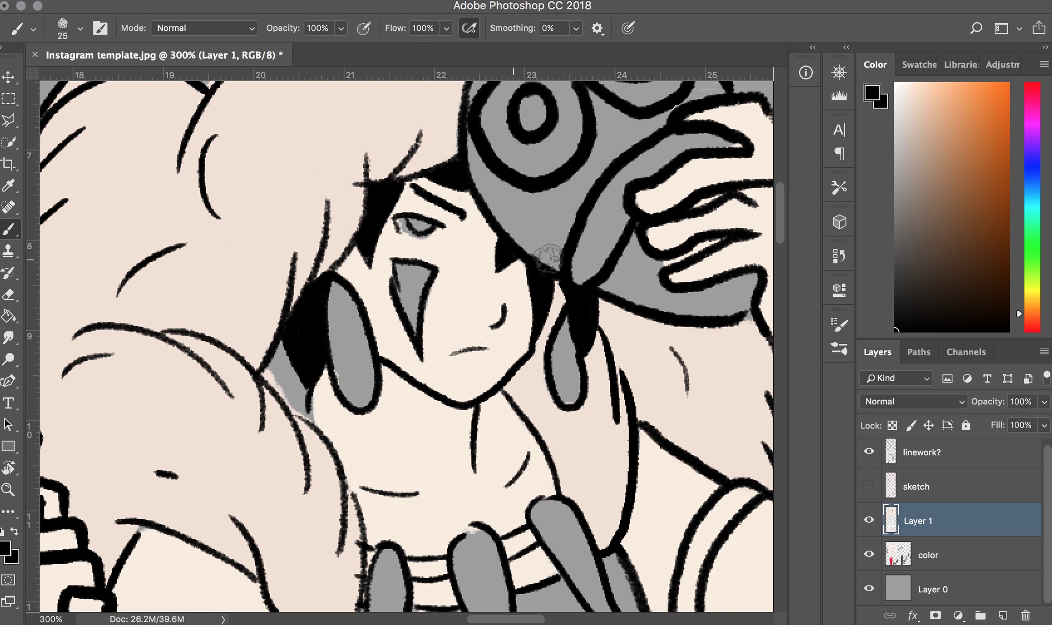
key("z")
left_click(500, 278, "alt")
Step: Sample the red from the mask swatch and paint the mask's top band red
key("b")
left_click_drag(680, 328, 656, 304)
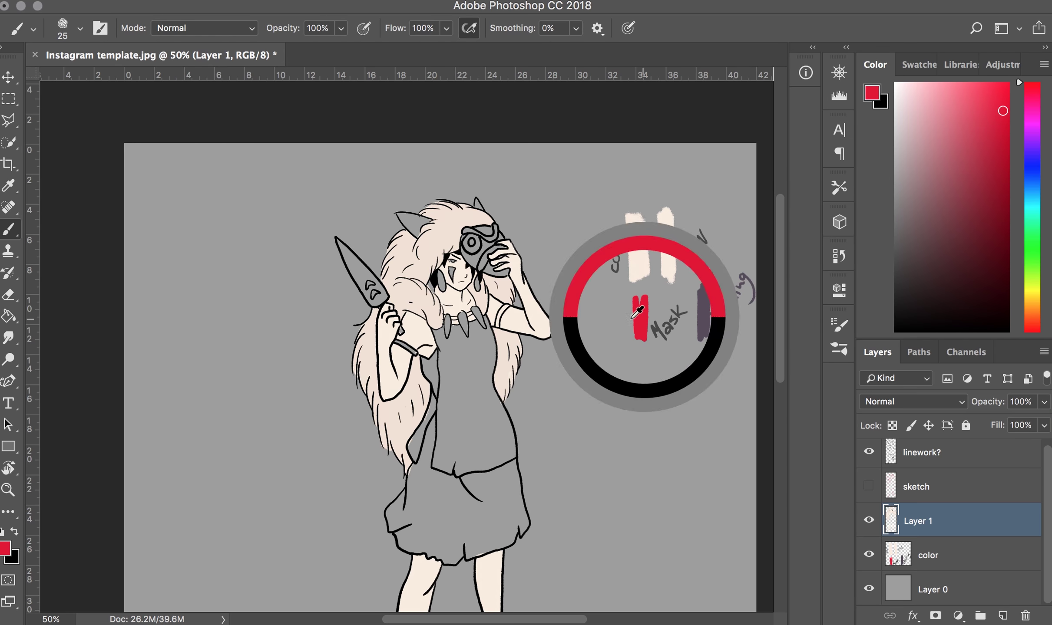
key("z")
left_click(515, 289)
key("b")
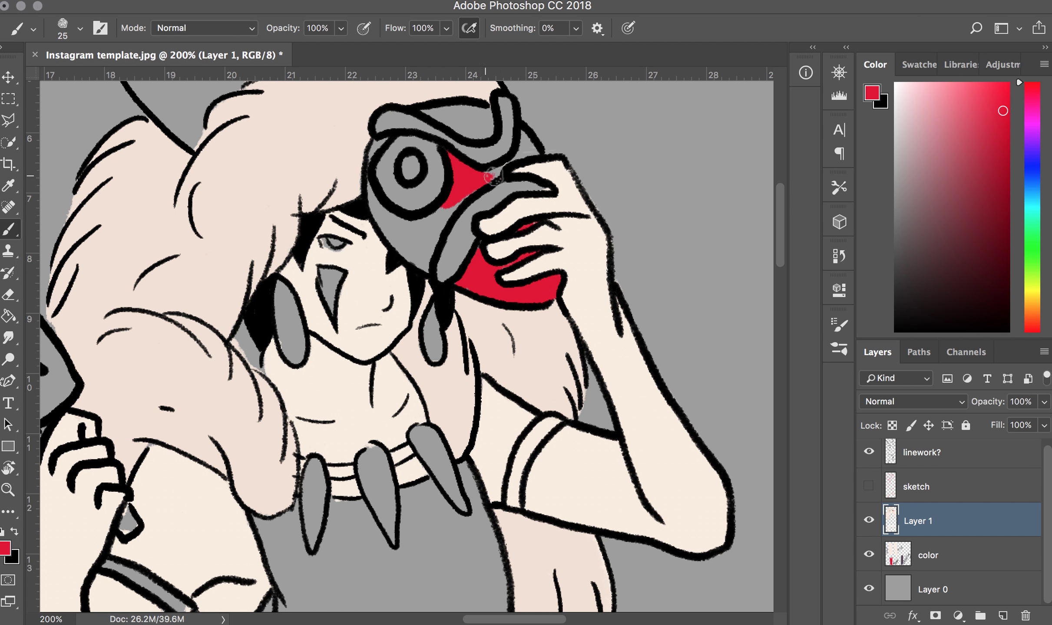
key("e")
key("b")
left_click_drag(479, 125, 419, 105)
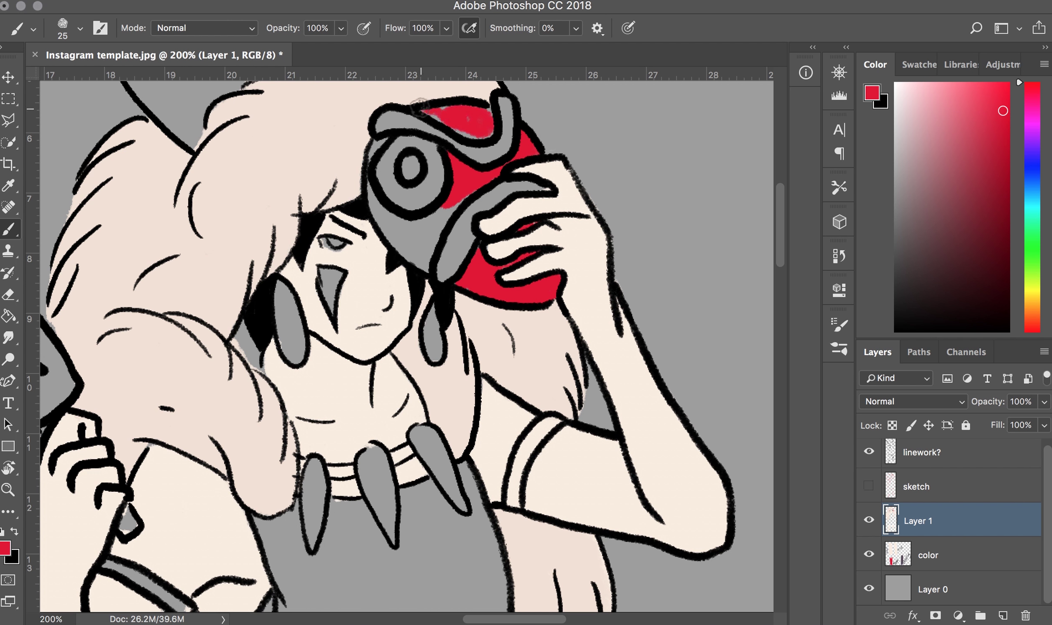
scroll(449, 114, "left", 5)
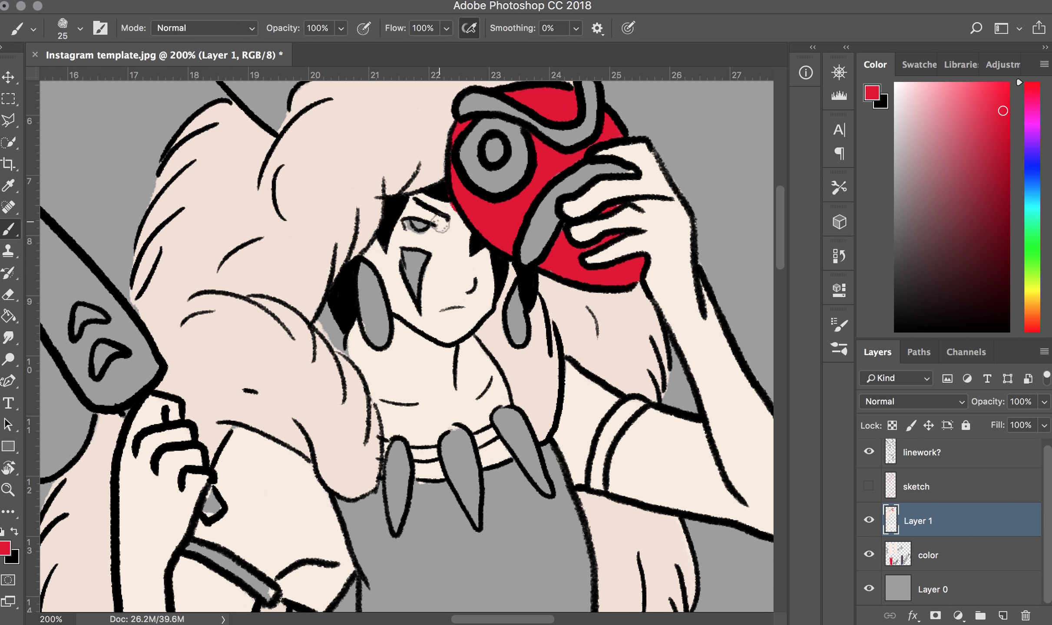
scroll(451, 204, "down", 5)
scroll(452, 204, "left", 2)
Step: Sample the skin tone and paint the mask's eye ring, hook and finger band pale
key("bracketleft")
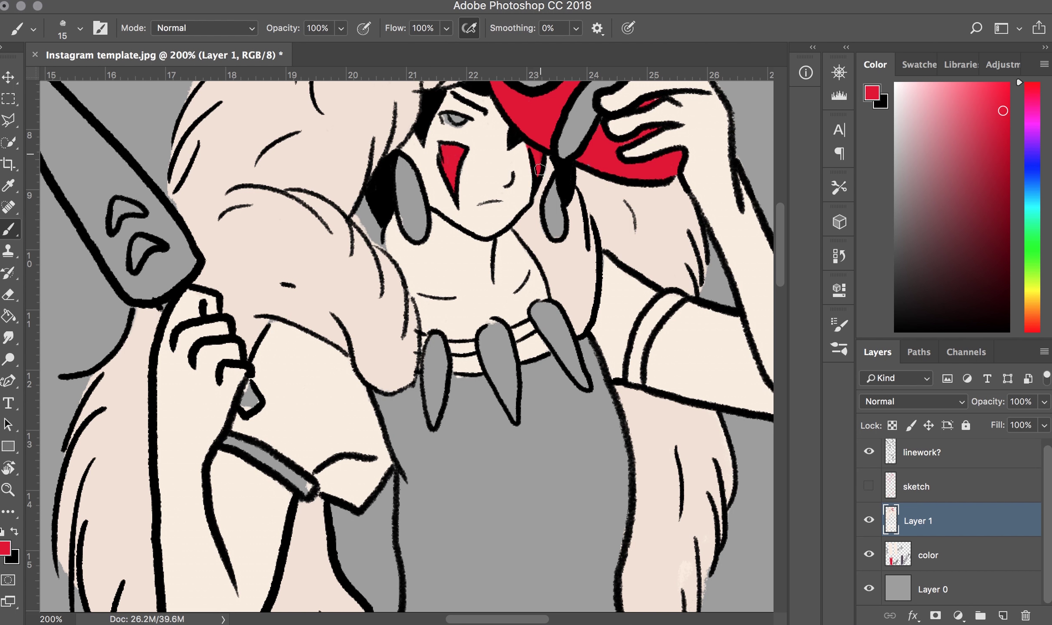
key("z")
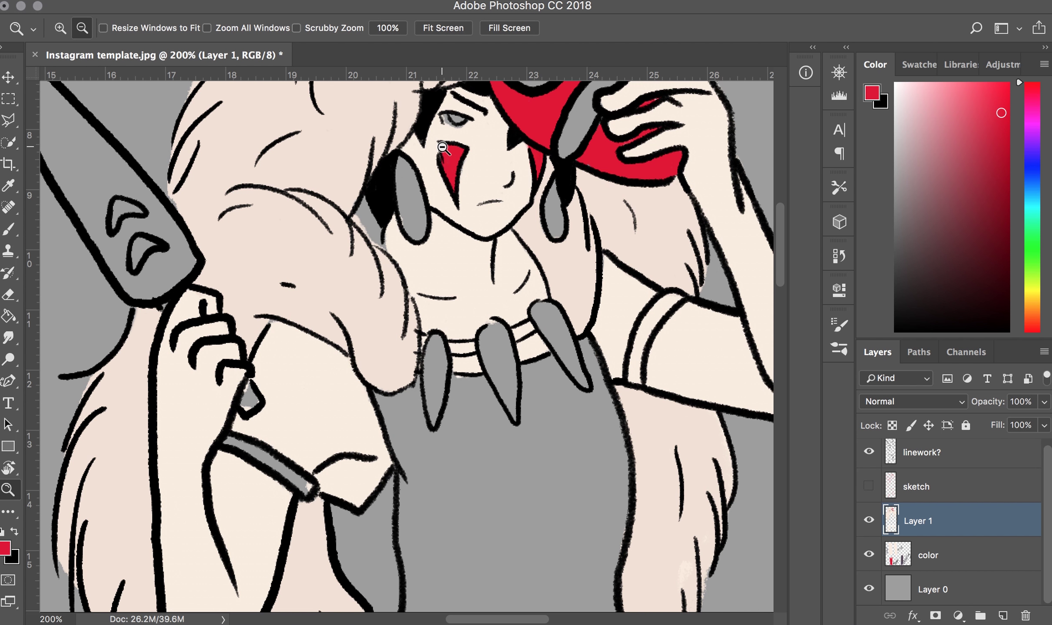
left_click(445, 156)
key("b")
scroll(460, 200, "up", 4)
left_click(476, 250, "alt")
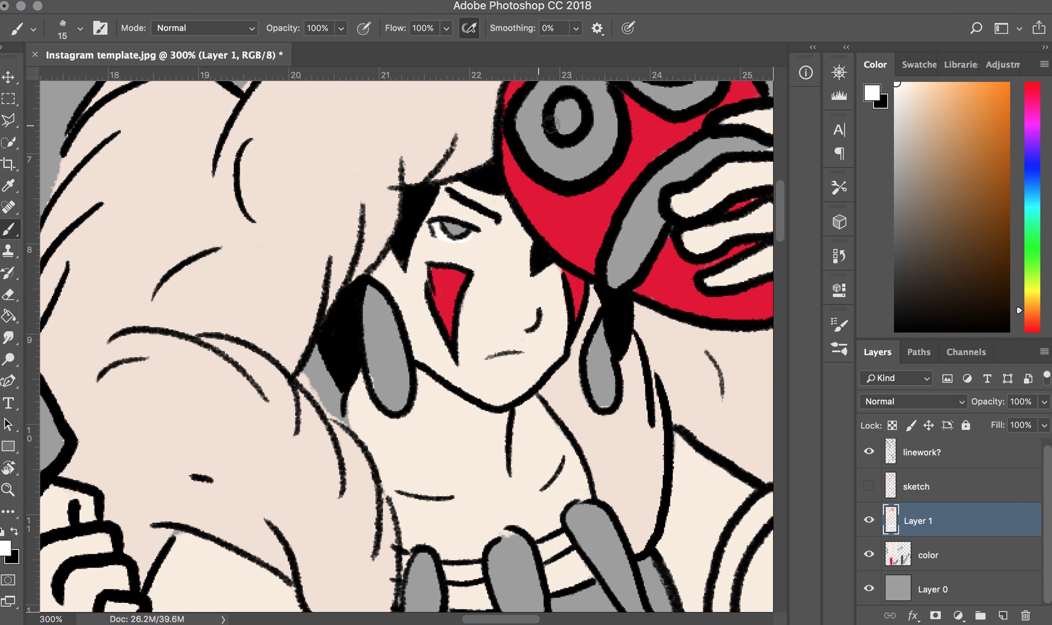
scroll(549, 123, "up", 3)
scroll(550, 124, "right", 1)
left_click_drag(539, 193, 669, 113)
key("bracketright")
mouse_move(643, 235)
left_mouse_down()
mouse_move(717, 239)
mouse_move(621, 265)
mouse_move(560, 430)
mouse_move(560, 484)
left_mouse_up()
Step: Paint the left earring pale with the skin tone
left_click_drag(327, 434, 343, 478)
scroll(343, 460, "right", 3)
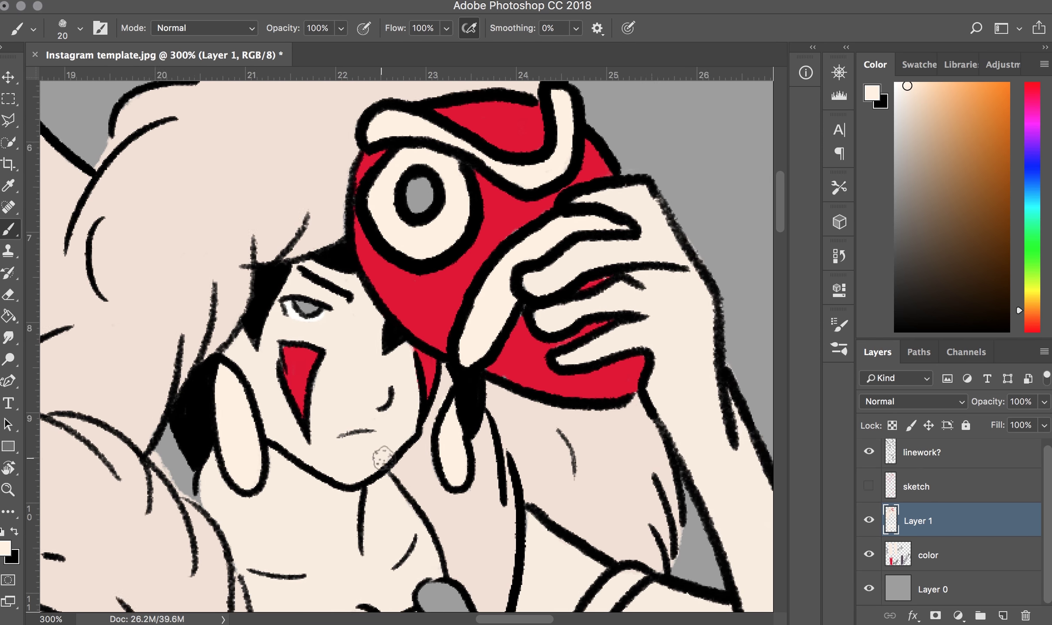
scroll(383, 447, "right", 6)
scroll(588, 307, "right", 4)
scroll(590, 309, "right", 5)
scroll(590, 309, "down", 4)
Step: Take the purple clothing swatch and start filling the dress purple below the black line
scroll(610, 298, "down", 2)
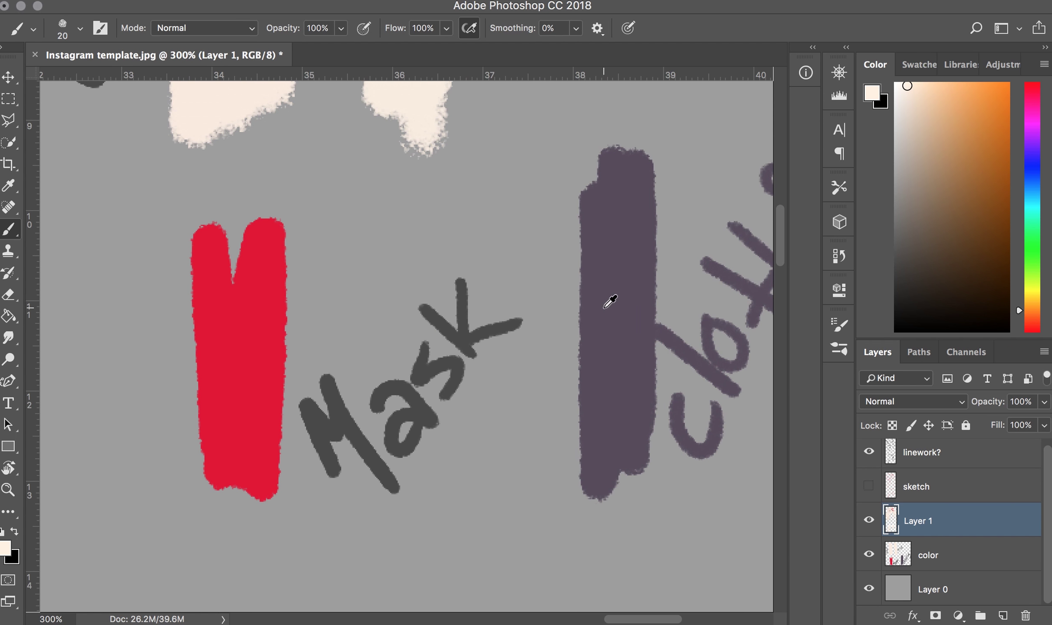
left_click(610, 298, "alt")
scroll(608, 304, "down", 10)
scroll(602, 320, "left", 8)
scroll(603, 321, "down", 5)
scroll(603, 320, "left", 8)
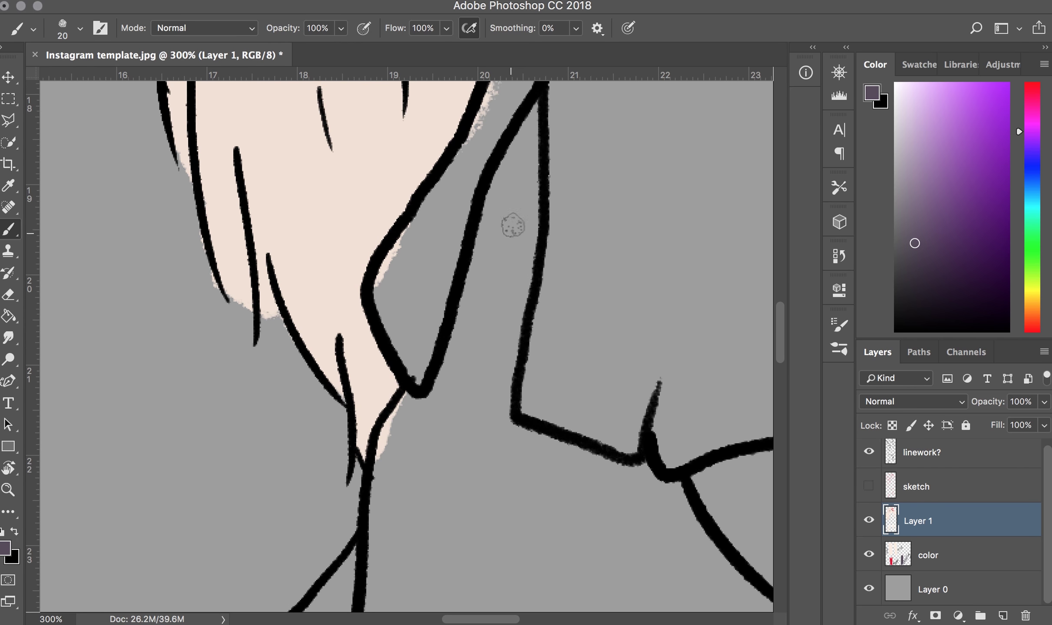
mouse_move(513, 226)
left_mouse_down()
mouse_move(413, 478)
mouse_move(404, 398)
left_mouse_up()
key("bracketright")
key("bracketright")
mouse_move(495, 395)
left_mouse_down()
mouse_move(528, 481)
mouse_move(643, 512)
left_mouse_up()
key("bracketright")
key("bracketright")
Step: Extend the purple past the lower black line and fill the large lower dress area
scroll(482, 412, "down", 3)
scroll(482, 411, "right", 5)
scroll(413, 375, "down", 2)
scroll(413, 376, "right", 1)
key("bracketleft")
mouse_move(391, 304)
left_mouse_down()
mouse_move(493, 357)
mouse_move(322, 294)
mouse_move(460, 324)
mouse_move(619, 287)
left_mouse_up()
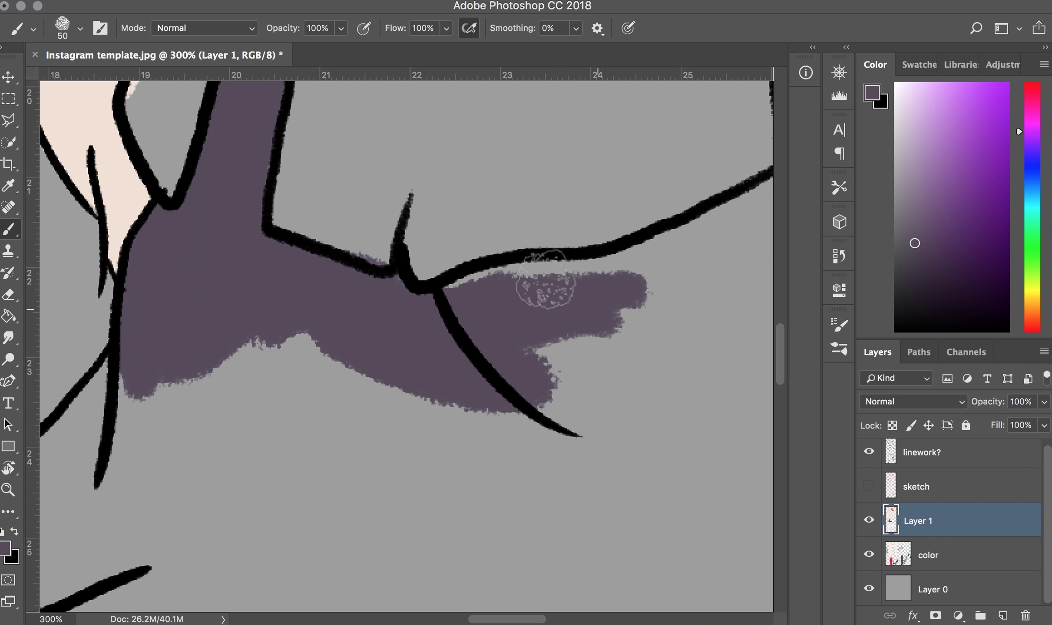
scroll(521, 304, "right", 5)
scroll(521, 304, "up", 1)
mouse_move(534, 276)
left_mouse_down()
mouse_move(534, 226)
mouse_move(543, 347)
mouse_move(434, 422)
mouse_move(292, 478)
left_mouse_up()
scroll(292, 478, "down", 1)
scroll(291, 478, "down", 3)
scroll(291, 478, "left", 2)
Step: Touch up the dress edges, then resample the purple dress colour
key("e")
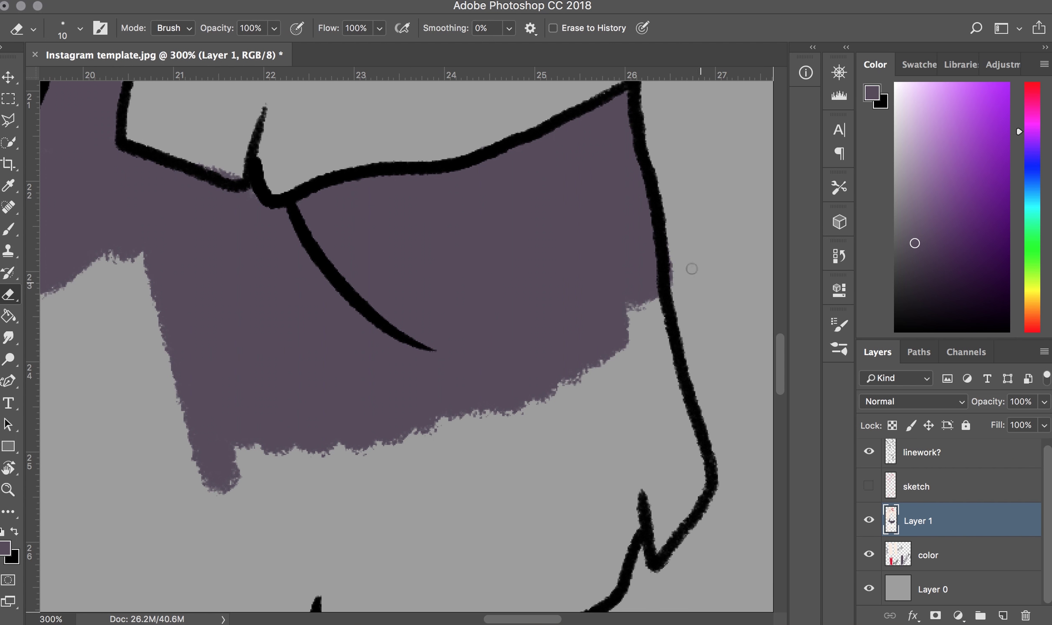
key("b")
mouse_move(586, 376)
left_mouse_down()
mouse_move(608, 289)
mouse_move(638, 522)
mouse_move(564, 600)
left_mouse_up()
scroll(564, 599, "down", 3)
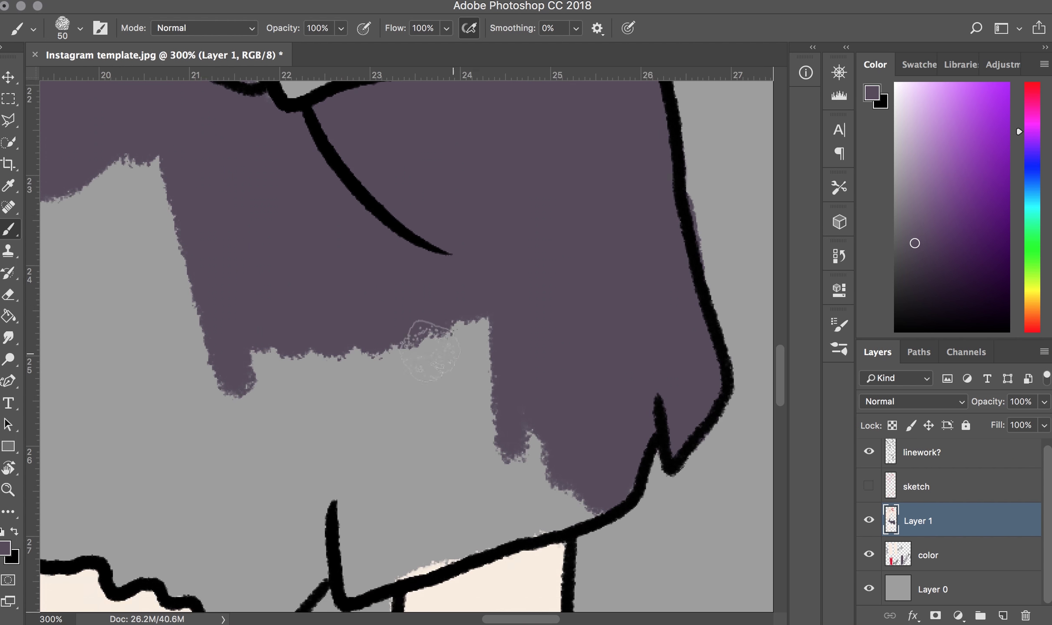
scroll(564, 599, "left", 1)
key("]")
key("]")
key("]")
mouse_move(563, 387)
left_mouse_down()
mouse_move(410, 469)
mouse_move(575, 422)
left_mouse_up()
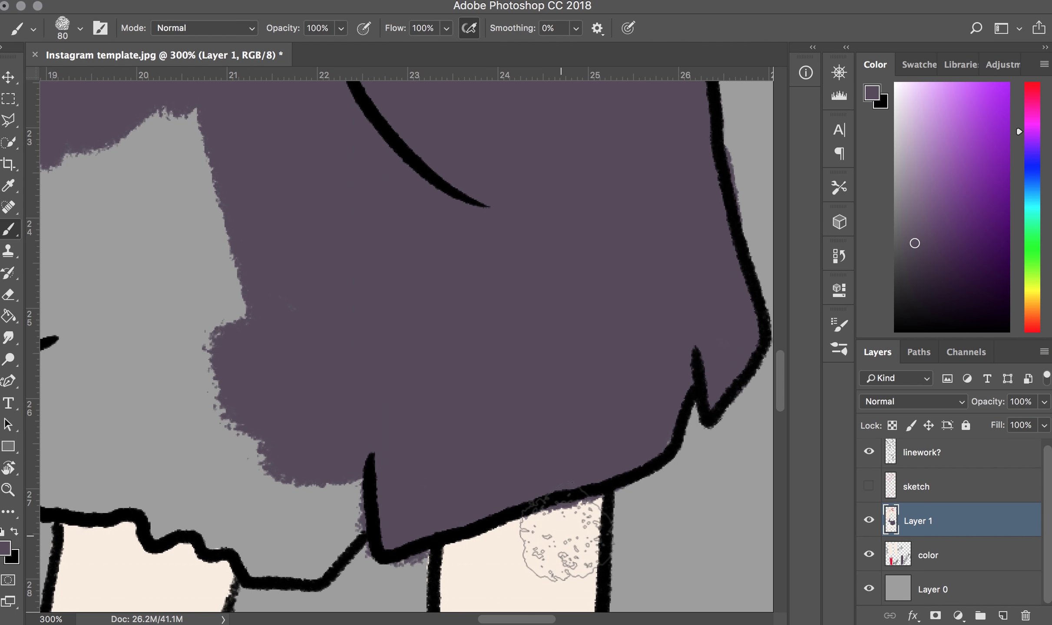
left_click(557, 555, "alt")
key("bracketleft")
key("bracketleft")
key("bracketleft")
key("bracketleft")
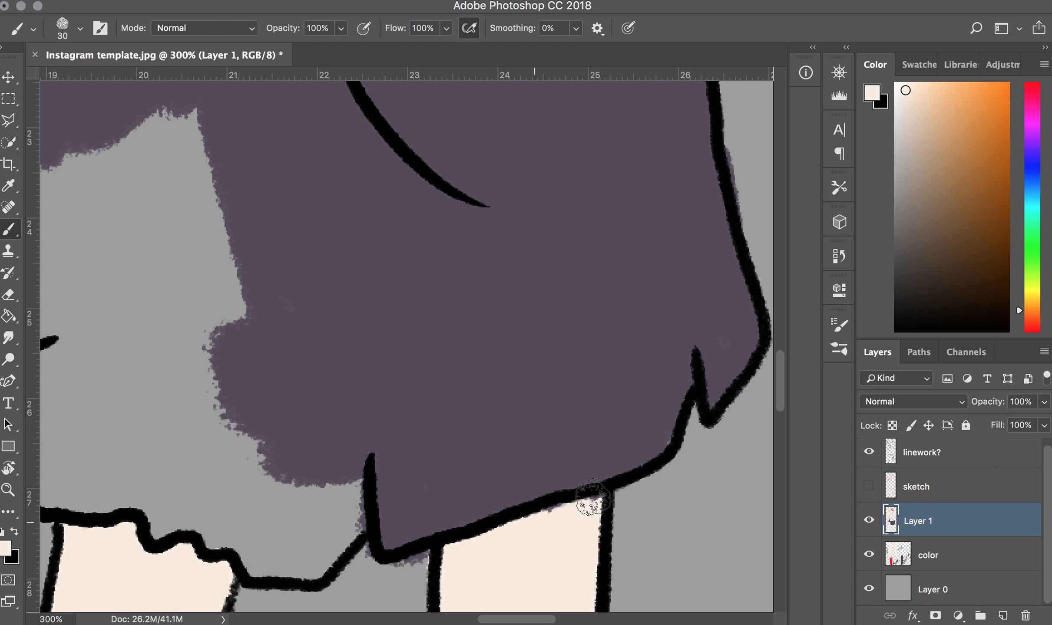
left_click(649, 442, "alt")
Step: Fill the skirt's remaining grey areas and lower gaps with purple
key("e")
scroll(393, 233, "left", 3)
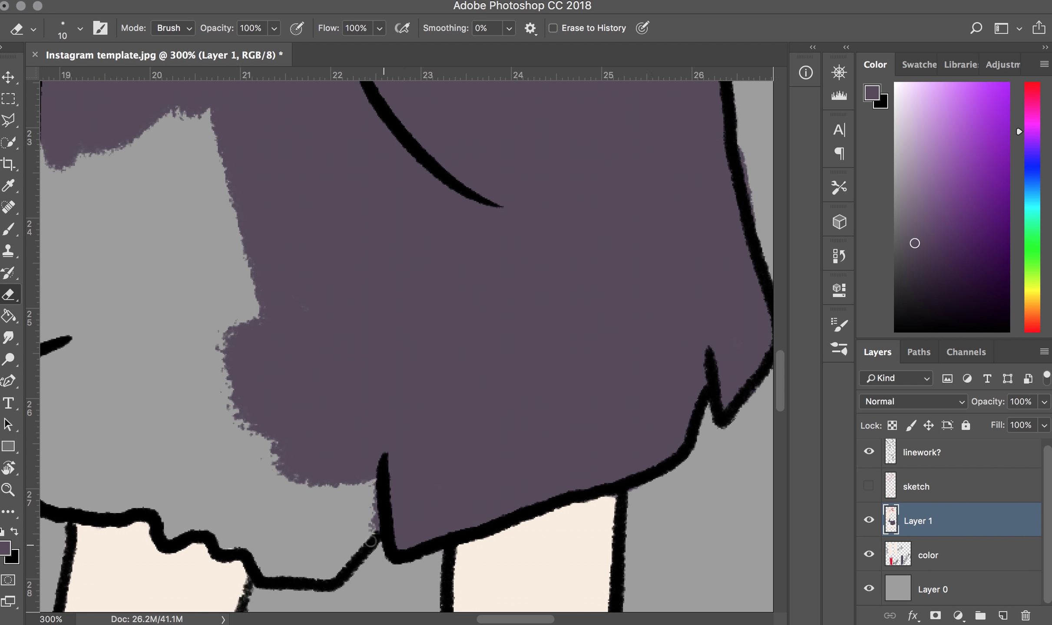
key("b")
scroll(394, 233, "left", 3)
scroll(393, 232, "left", 5)
key("bracketright")
key("bracketright")
mouse_move(329, 329)
left_mouse_down()
mouse_move(304, 369)
mouse_move(211, 341)
mouse_move(316, 111)
mouse_move(304, 130)
left_mouse_up()
key("e")
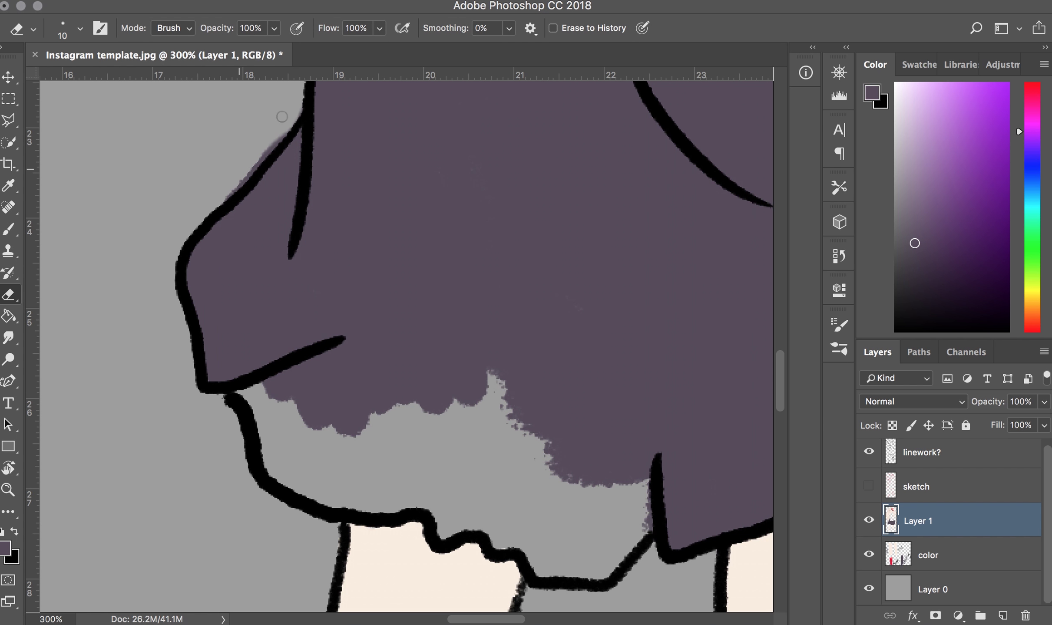
key("b")
mouse_move(261, 417)
left_mouse_down()
mouse_move(274, 430)
mouse_move(474, 425)
mouse_move(617, 565)
mouse_move(445, 540)
mouse_move(565, 538)
left_mouse_up()
scroll(500, 481, "down", 2)
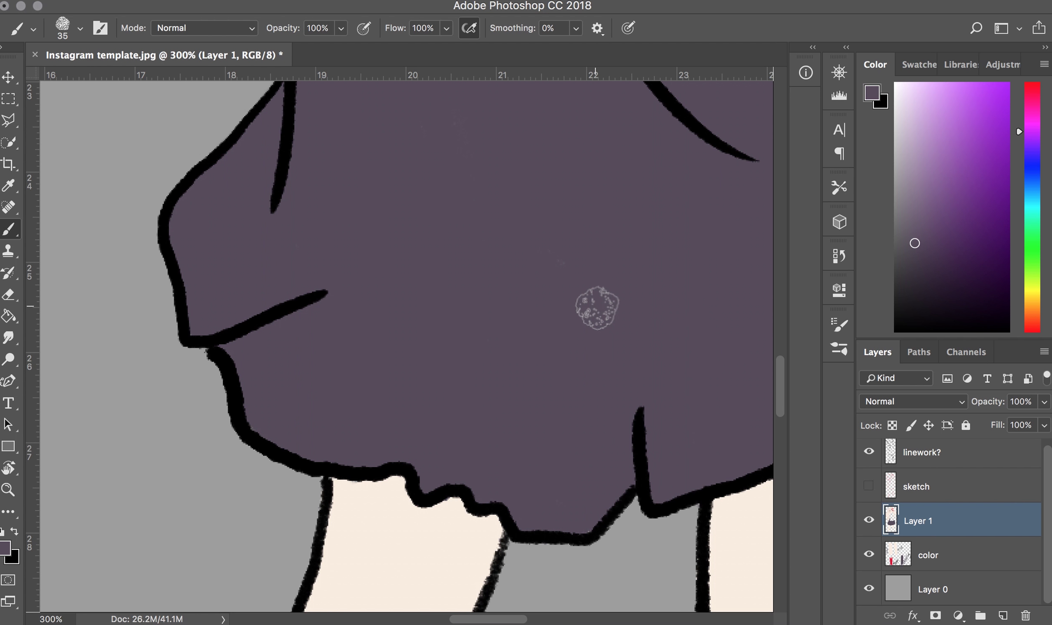
Step: Paint the dress strip beside the arm purple and zoom out to check the figure
key("z")
scroll(563, 367, "down", 4)
scroll(564, 367, "up", 1)
scroll(548, 270, "up", 2)
key("b")
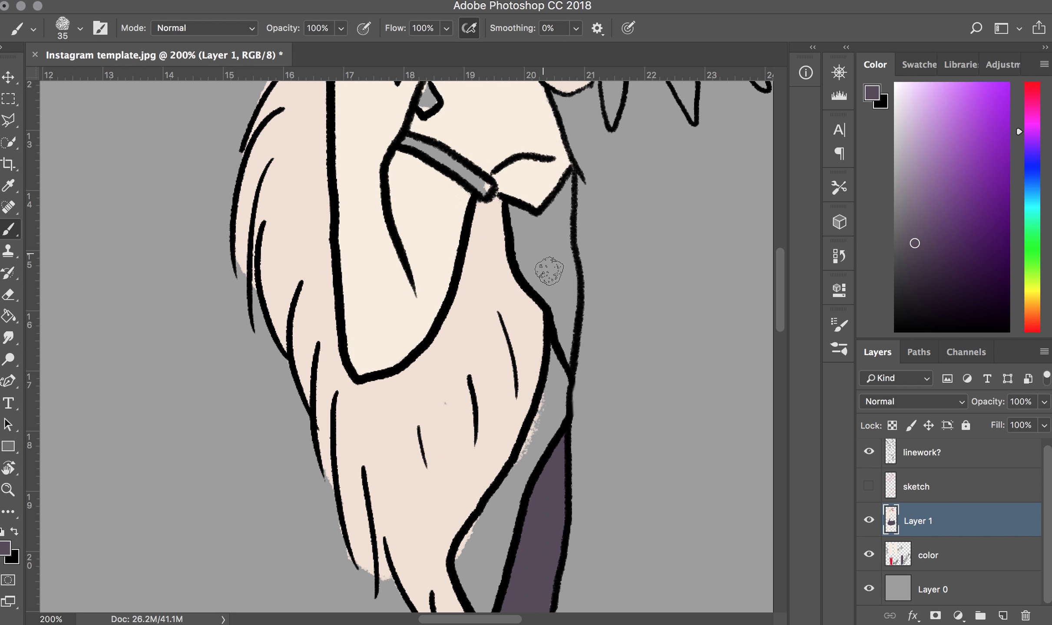
mouse_move(547, 270)
left_mouse_down()
mouse_move(519, 210)
mouse_move(545, 237)
mouse_move(566, 311)
left_mouse_up()
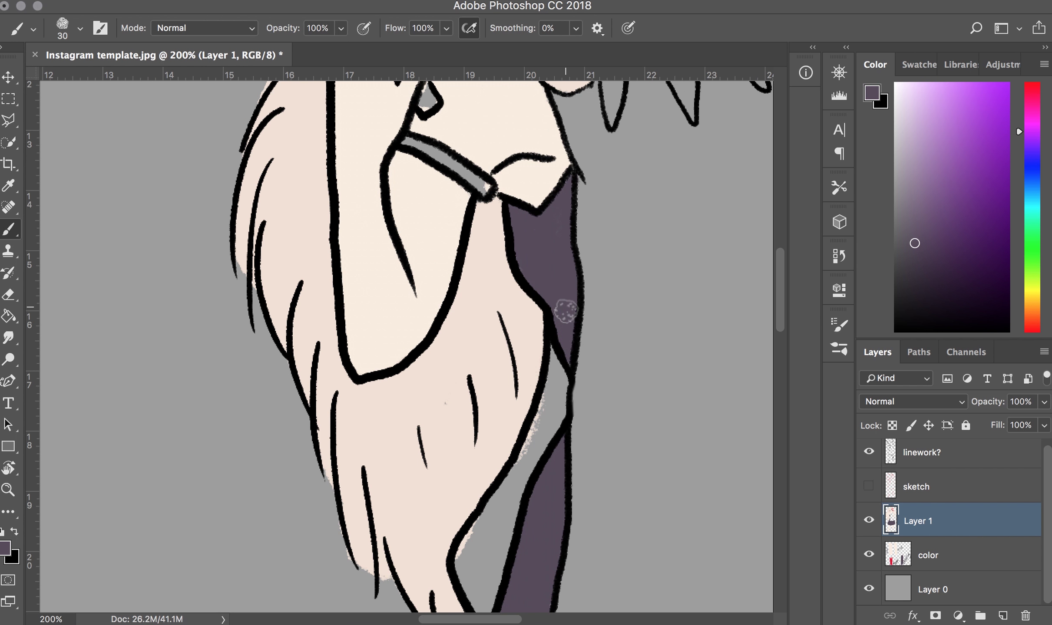
key("z")
scroll(513, 288, "down", 3)
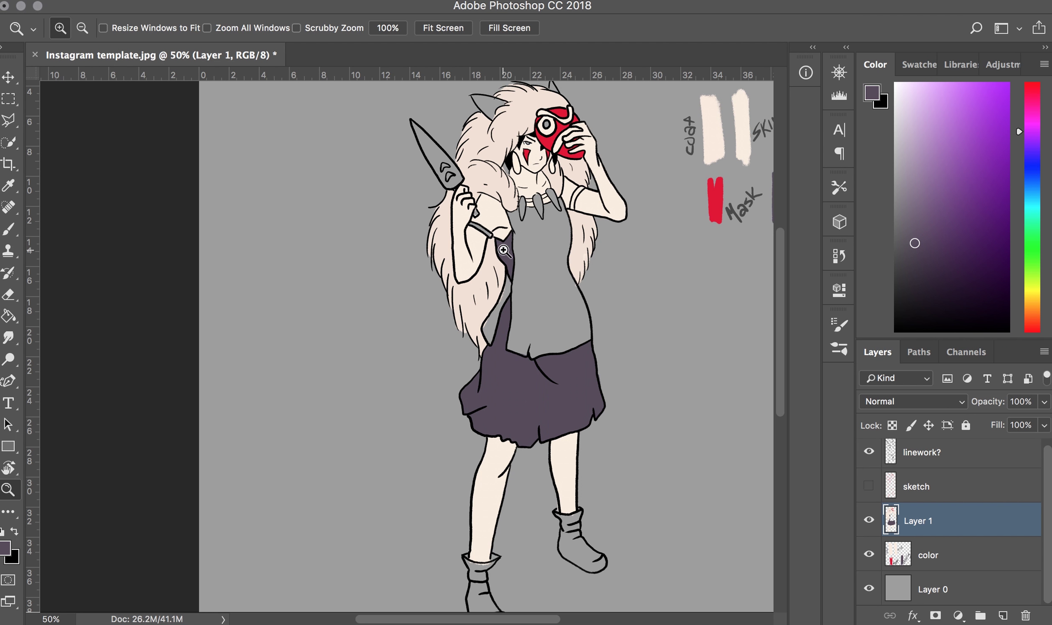
Step: Paint the left and middle necklace fangs white
scroll(503, 260, "up", 2)
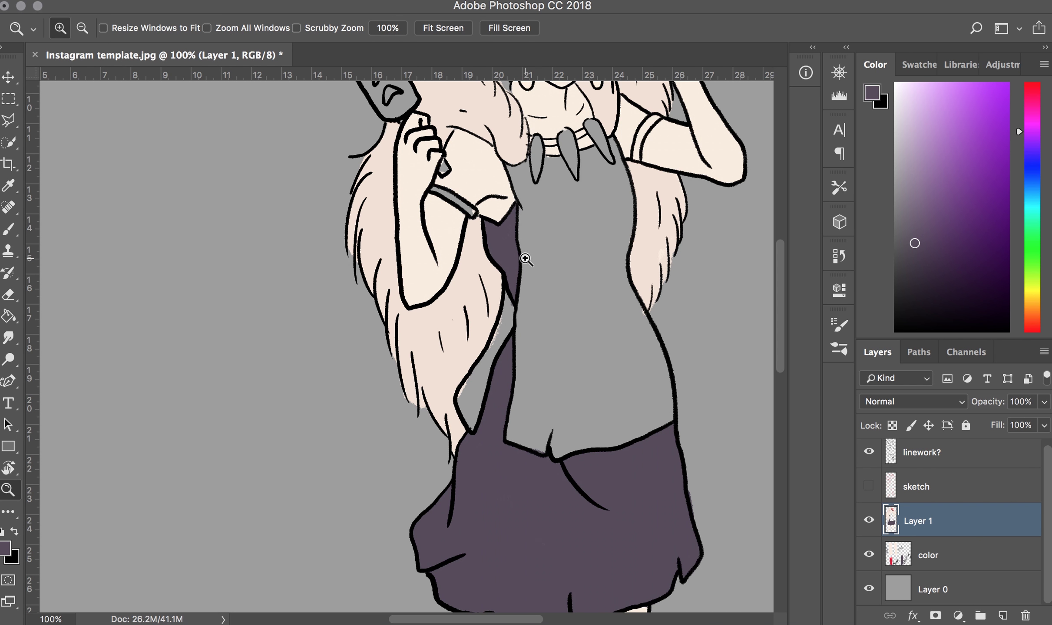
scroll(505, 183, "up", 2)
key("b")
left_click_drag(478, 213, 476, 159)
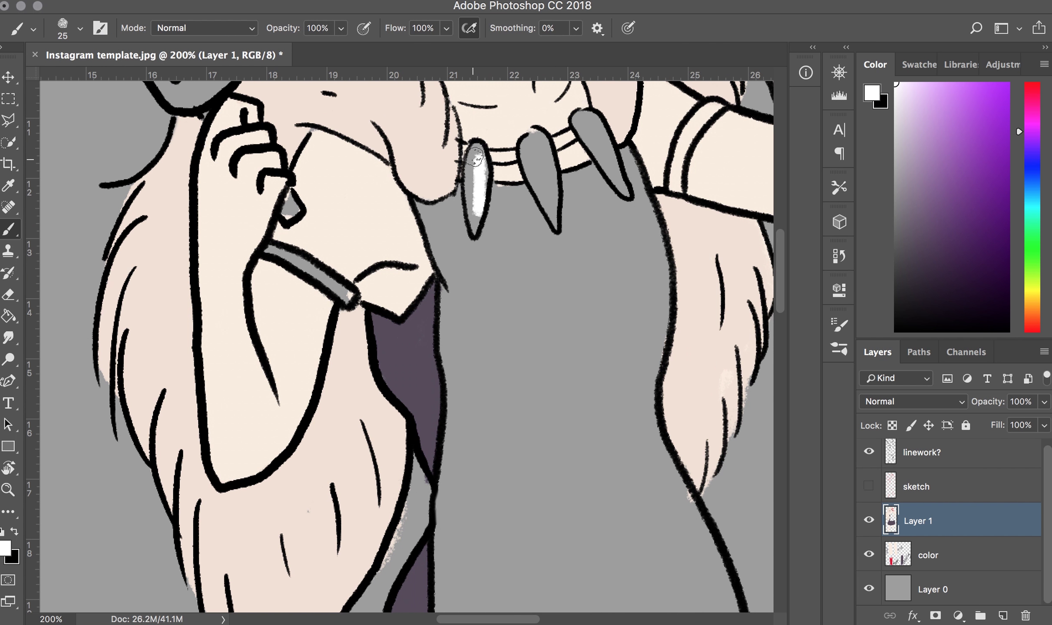
left_click_drag(546, 157, 544, 201)
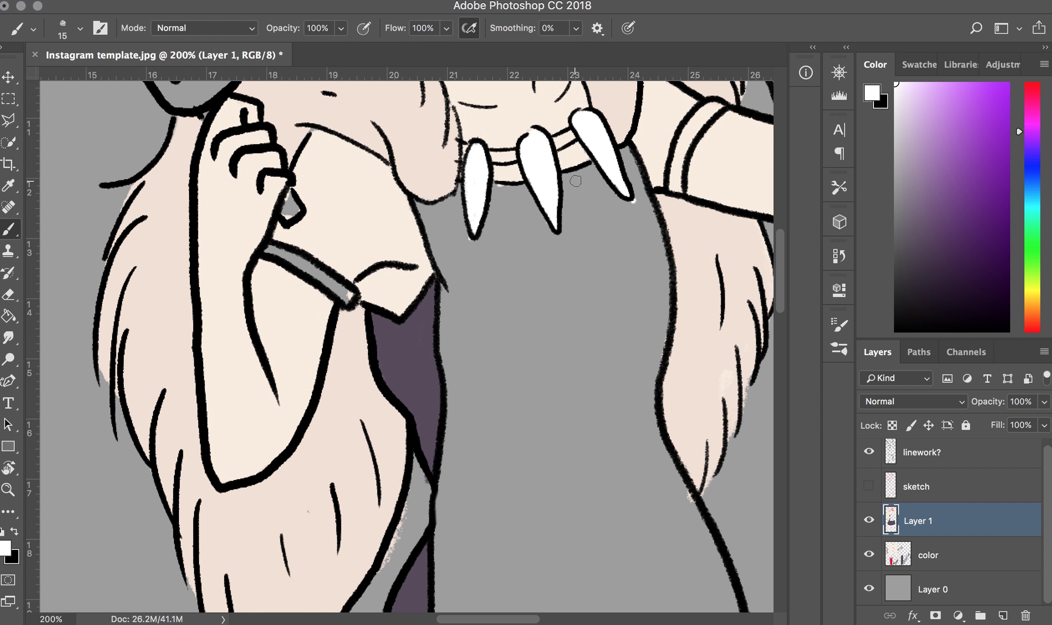
Step: Sample the mask red and fill the left headdress ear red with a larger brush
scroll(575, 180, "up", 5)
scroll(560, 191, "up", 10)
left_click(486, 201, "alt")
scroll(490, 182, "up", 5)
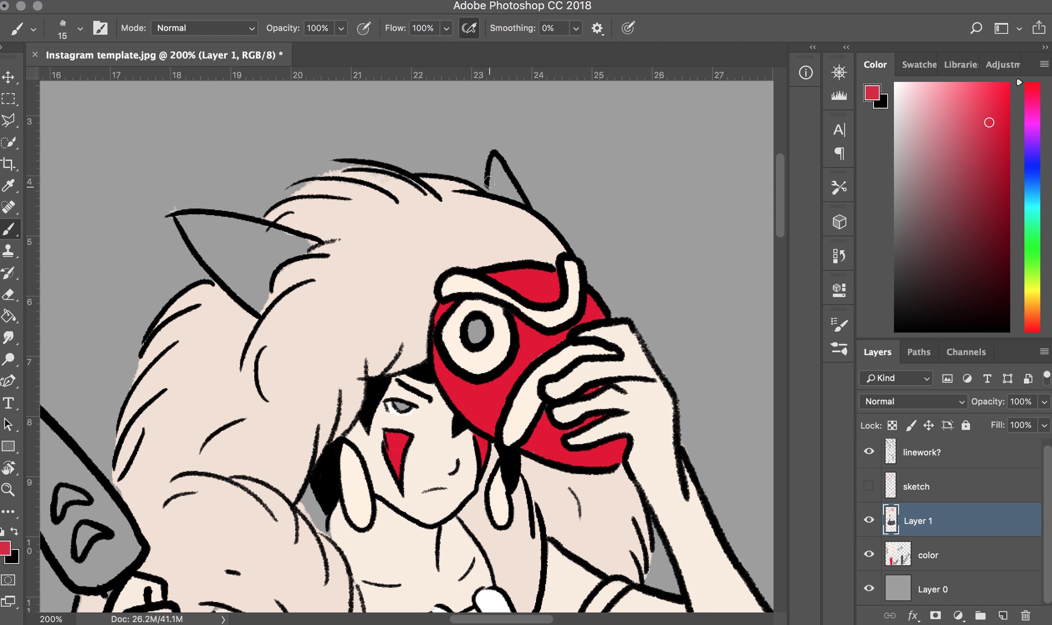
scroll(509, 190, "left", 3)
scroll(521, 223, "left", 2)
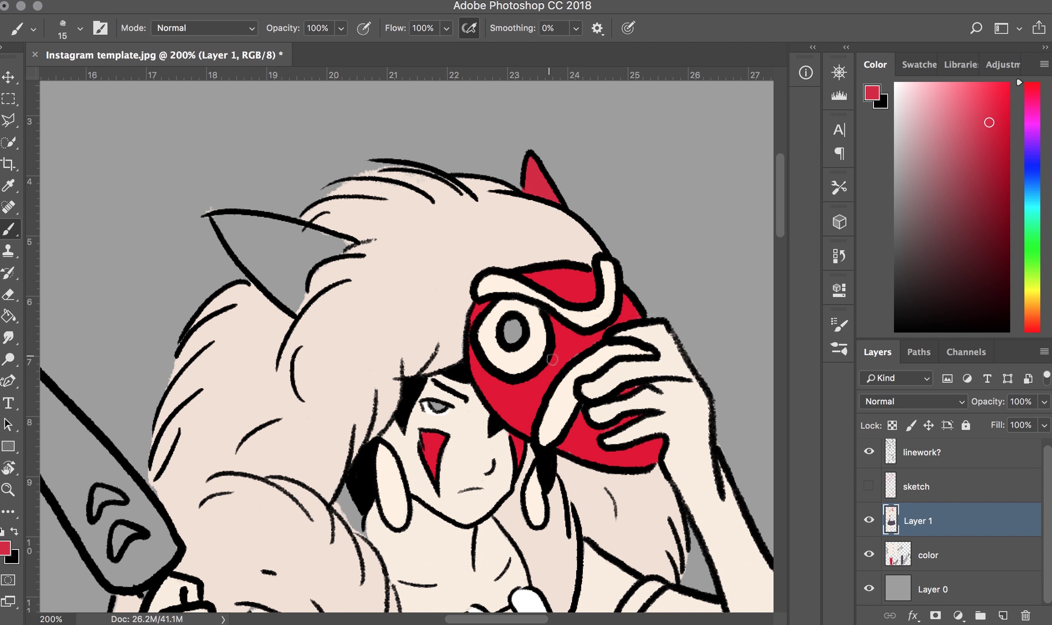
scroll(551, 361, "left", 2)
scroll(434, 304, "left", 5)
key("bracketright")
mouse_move(390, 248)
left_mouse_down()
mouse_move(360, 252)
mouse_move(394, 226)
left_mouse_up()
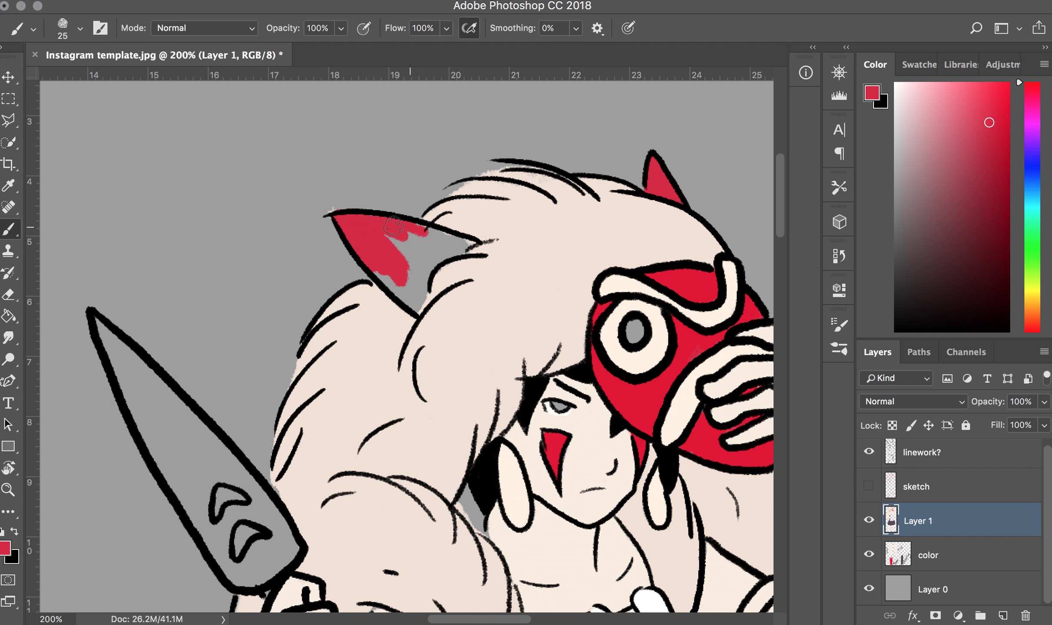
left_click_drag(414, 282, 419, 295)
Step: Tidy the ear with the eraser, resample the ear red, then pick a beige for the blade
left_click(447, 283, "alt")
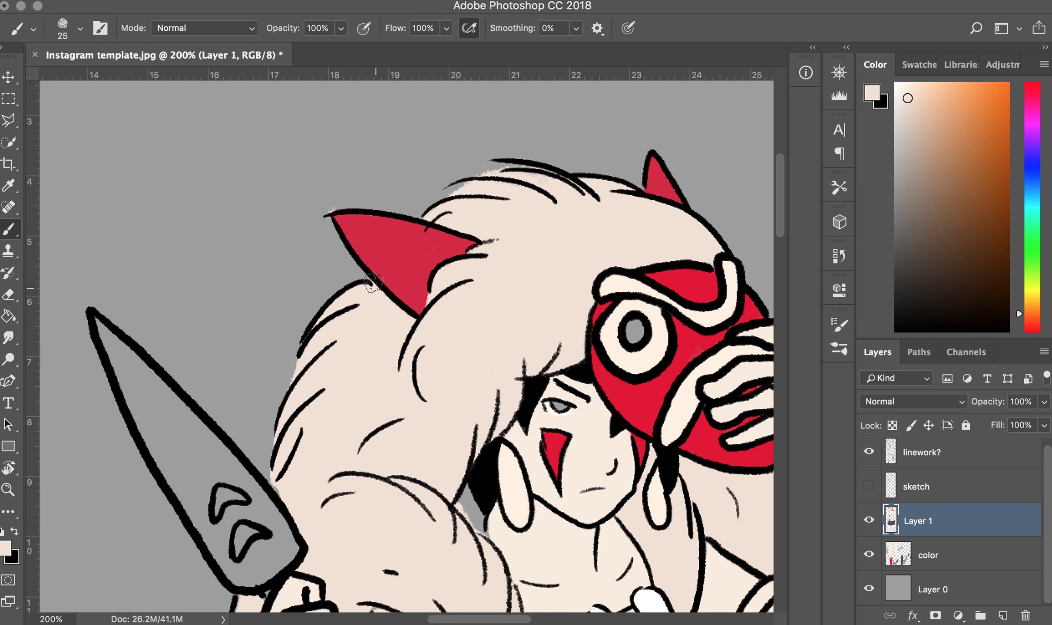
key("e")
scroll(342, 216, "left", 5)
scroll(341, 216, "down", 2)
key("b")
left_click(544, 241, "alt")
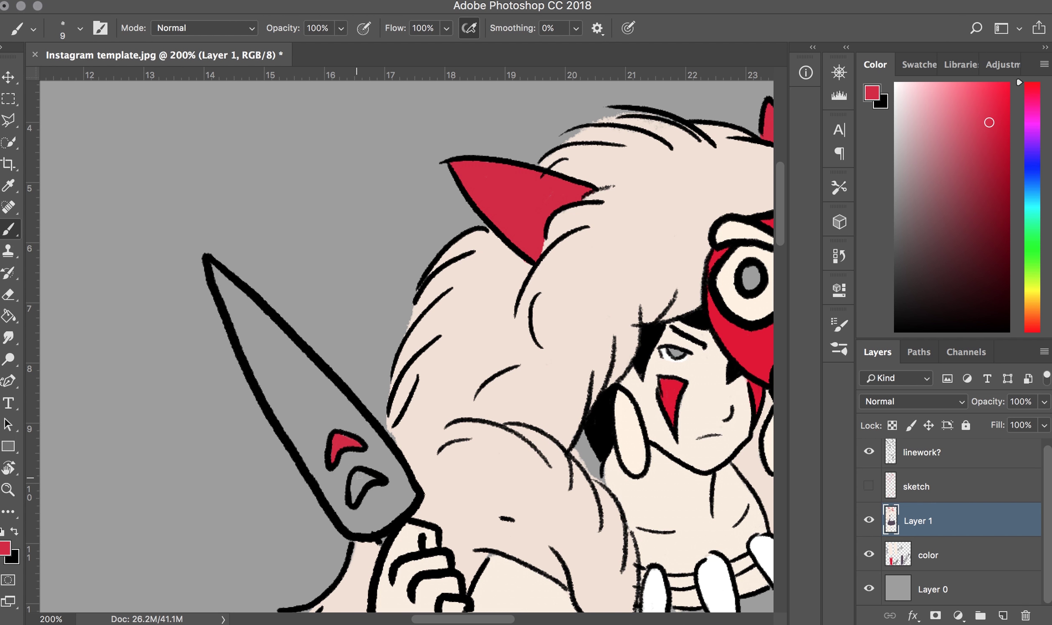
left_click(439, 402, "alt")
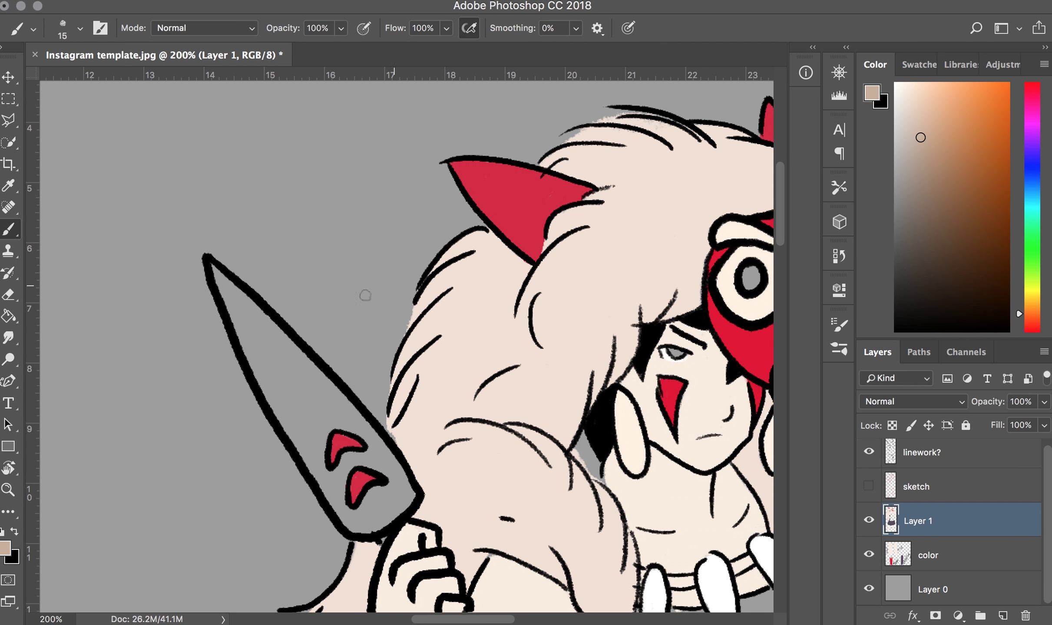
Step: Fill the knife blade tan around its red chevrons, then zoom out to view the canvas
key("bracketright")
mouse_move(261, 341)
left_mouse_down()
mouse_move(317, 460)
mouse_move(308, 368)
mouse_move(322, 445)
mouse_move(377, 528)
left_mouse_up()
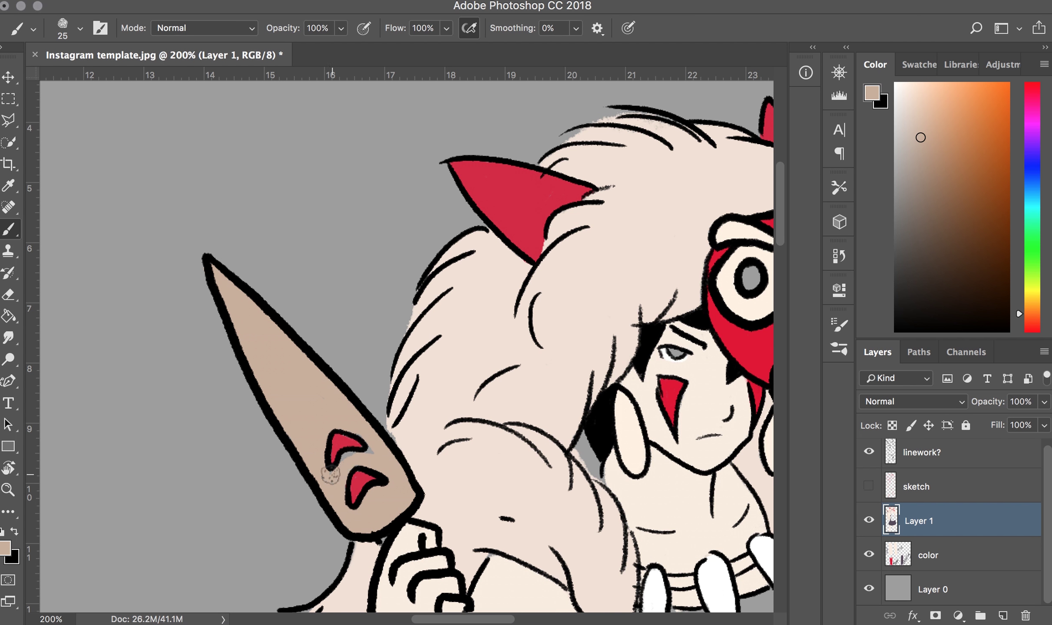
scroll(374, 498, "down", 5)
left_click(426, 304, "alt")
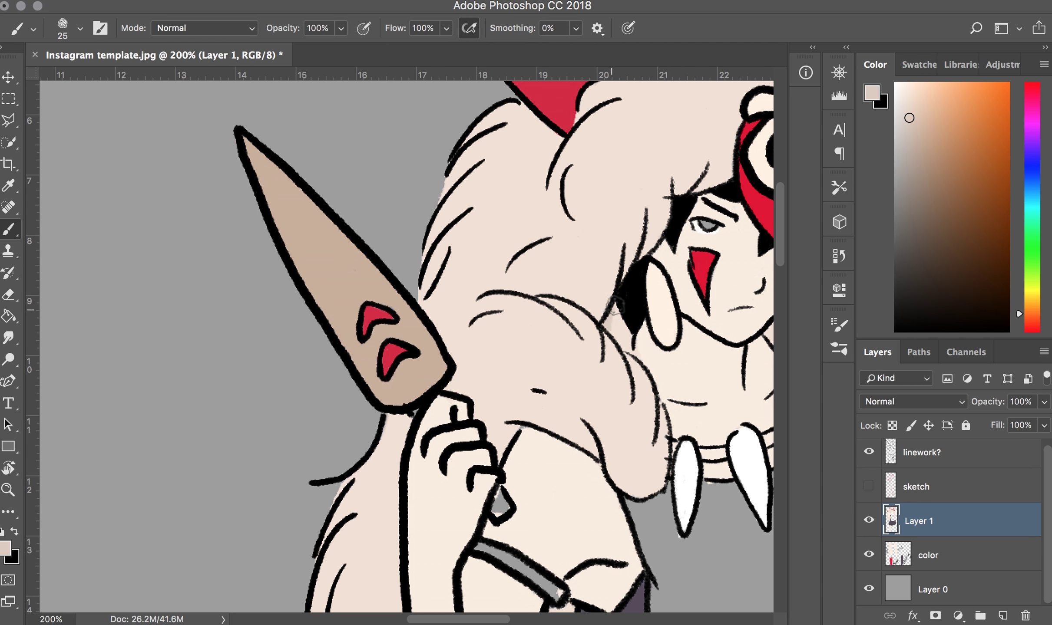
left_click(697, 477, "alt")
scroll(725, 330, "right", 3)
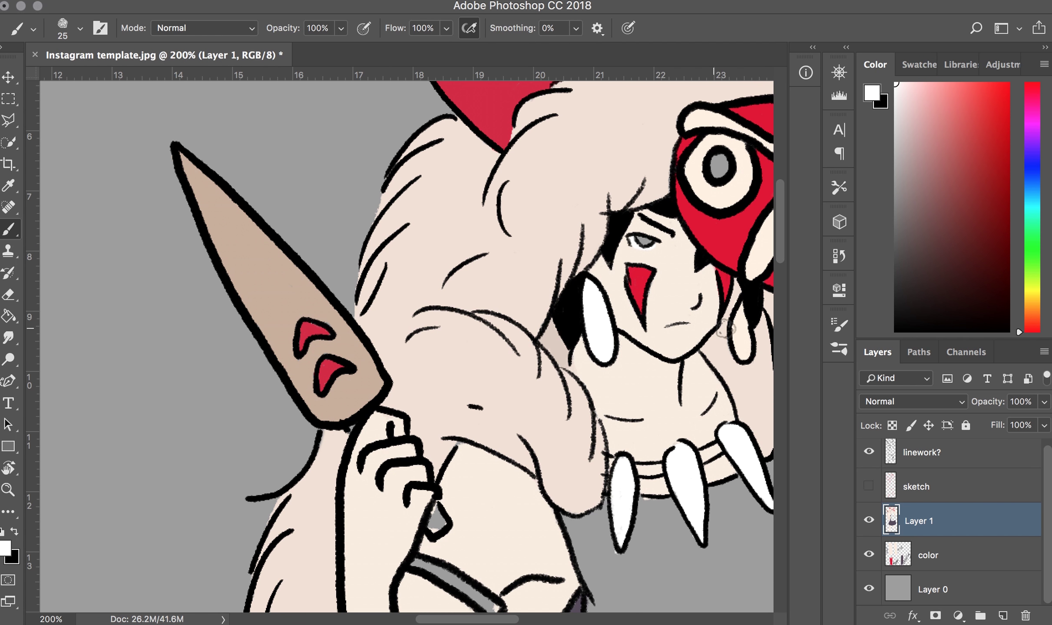
key("z")
key("ctrl+minus")
key("ctrl+minus")
key("ctrl+minus")
key("ctrl+minus")
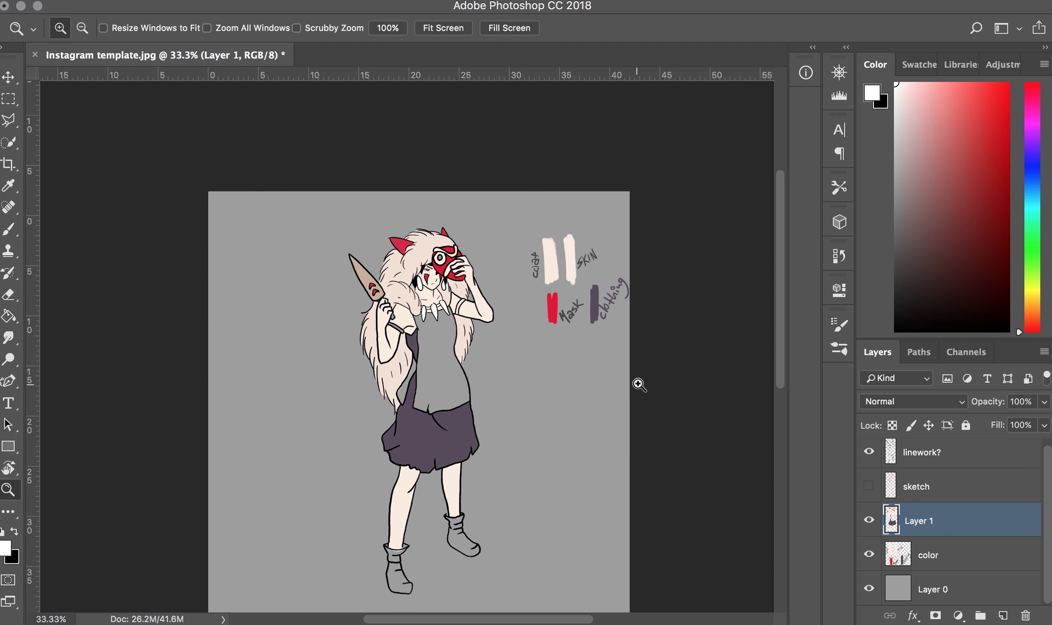
Step: Zoom in on the torso, sample the skin tone and test it with a few strokes
left_click(460, 290)
key("b")
scroll(459, 290, "down", 2)
scroll(459, 291, "right", 3)
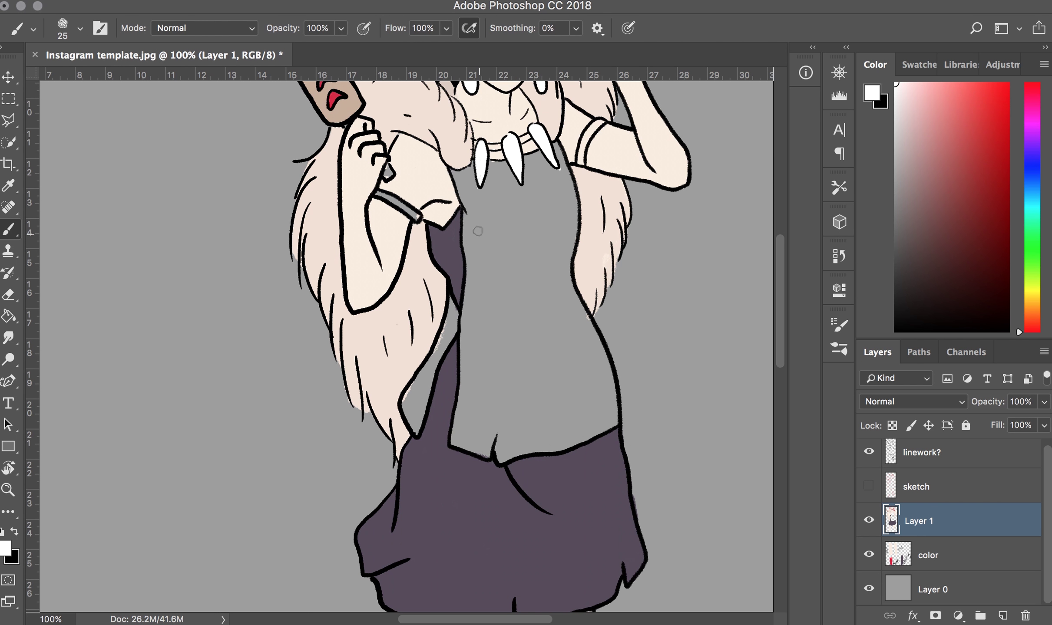
left_click(454, 222, "alt")
left_click_drag(533, 223, 551, 336)
left_click_drag(516, 211, 521, 330)
left_click_drag(528, 219, 539, 338)
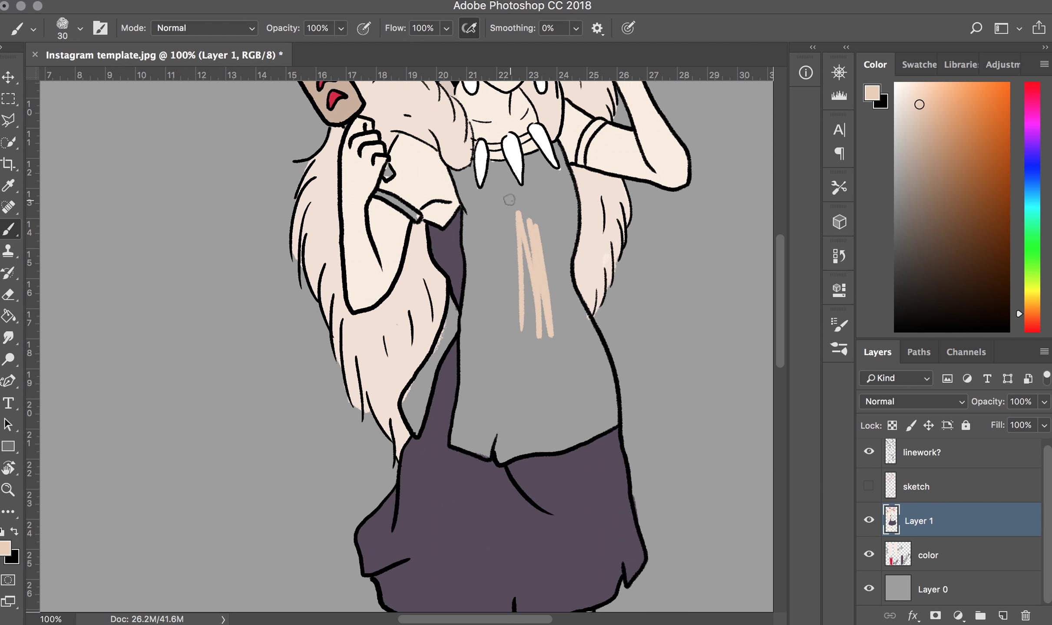
Step: Lasso-select the torso, fill it with the skin colour, then deselect
key("l")
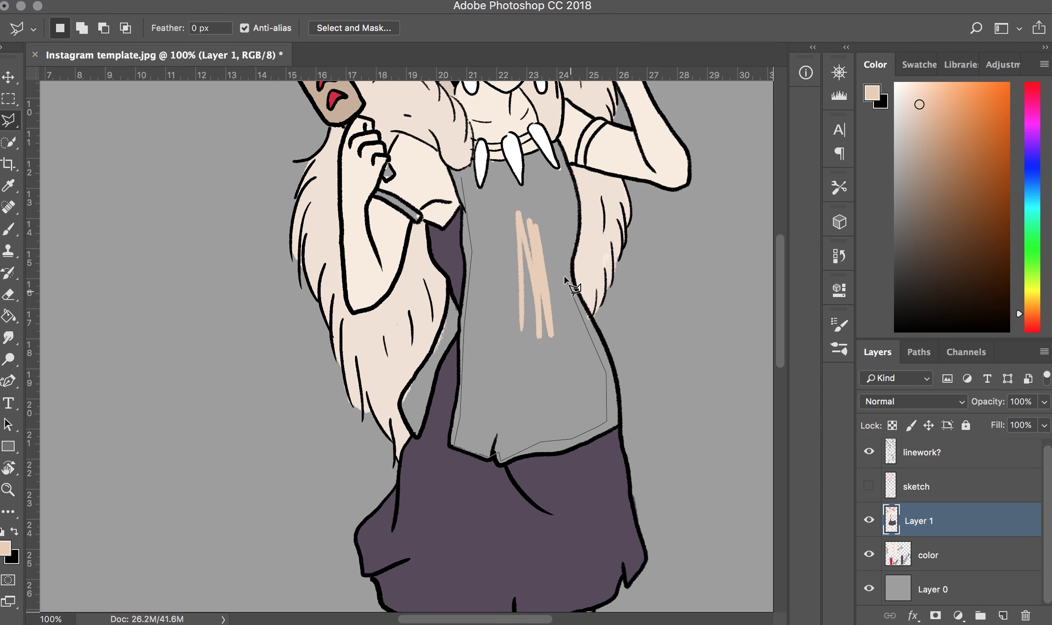
left_click(463, 180)
key("g")
left_click(515, 277)
key("b")
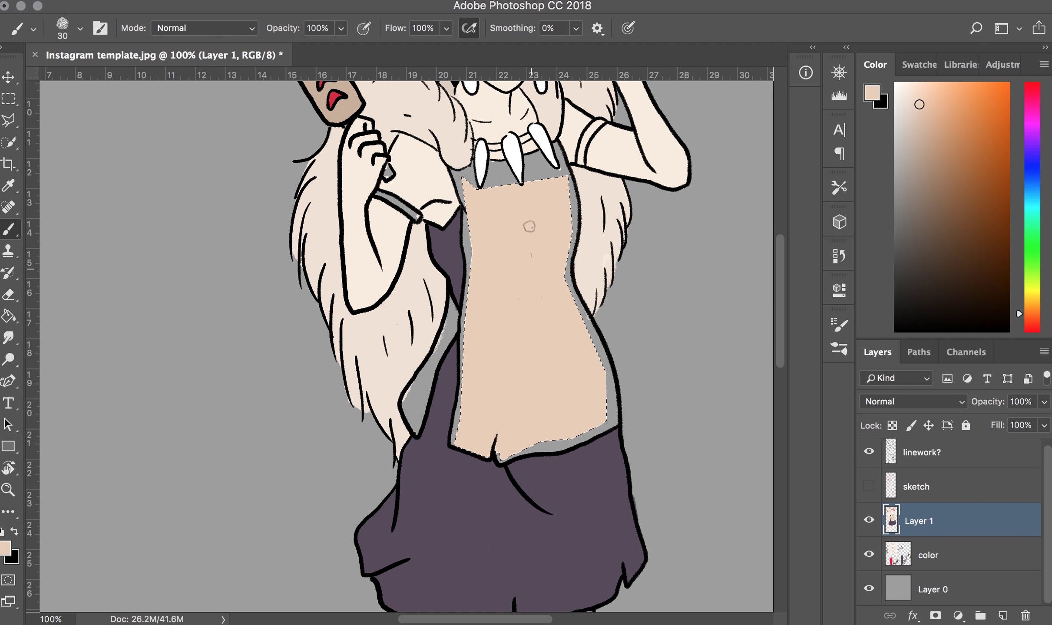
key("ctrl+d")
Step: Paint skin colour along the torso edge with a smaller brush
key("z")
left_click_drag(488, 268, 500, 211)
scroll(501, 211, "up", 2)
key("bracketleft")
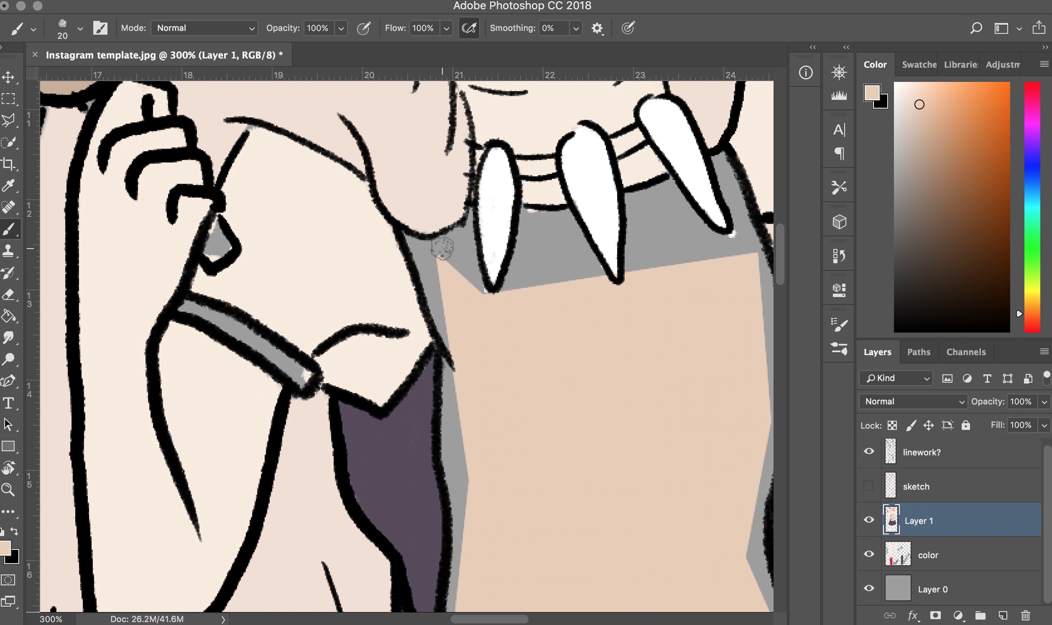
left_click_drag(434, 252, 439, 347)
Step: Cover the grey gaps around and between the three fangs with skin colour
left_click_drag(437, 243, 450, 241)
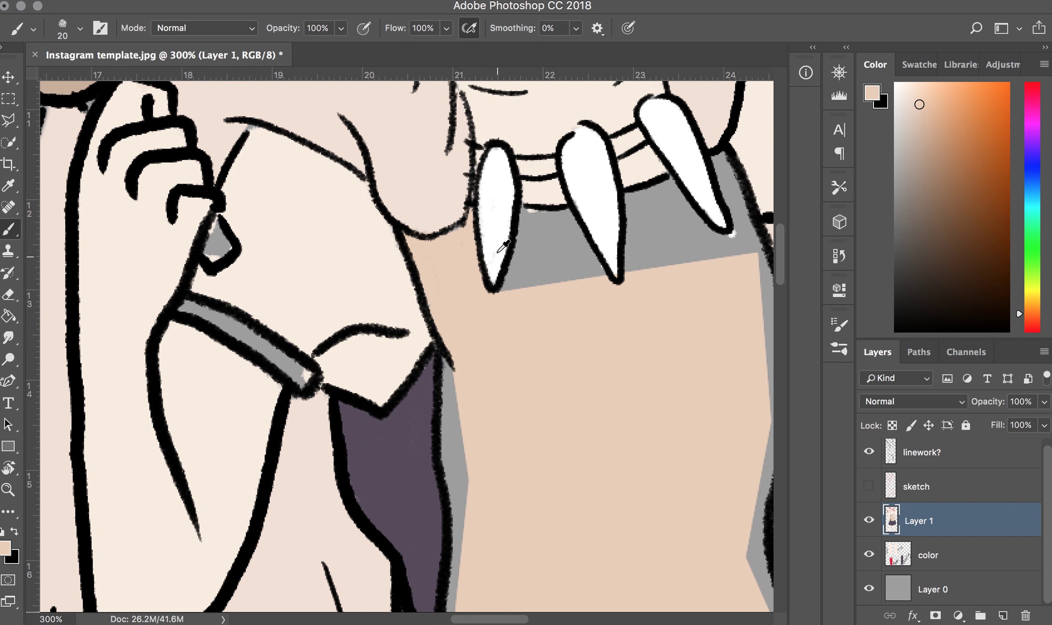
left_click_drag(533, 295, 523, 222)
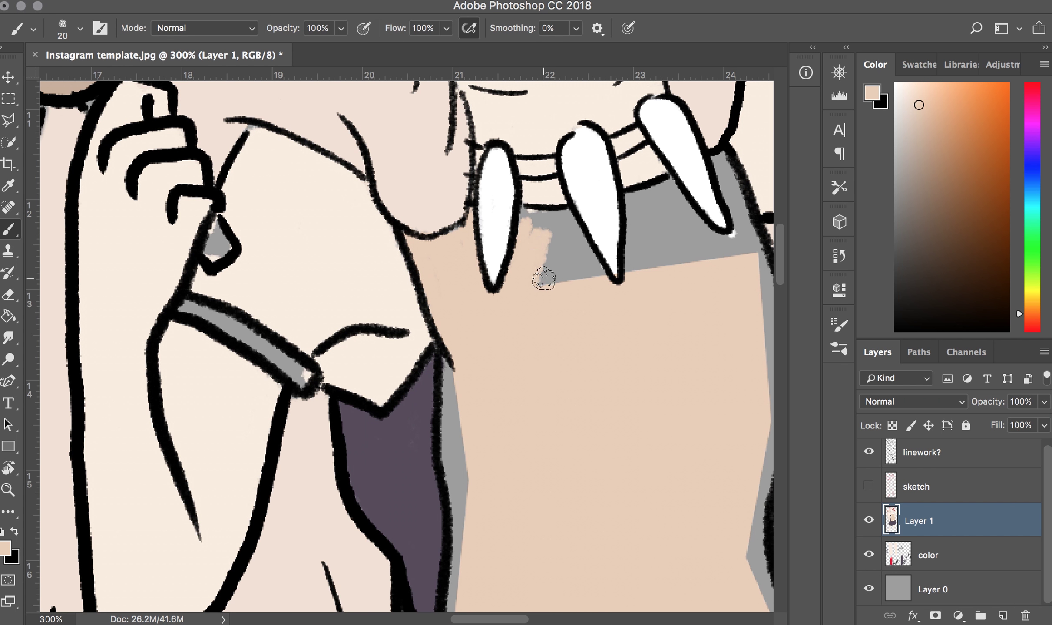
left_click_drag(544, 279, 569, 223)
left_click_drag(661, 260, 678, 252)
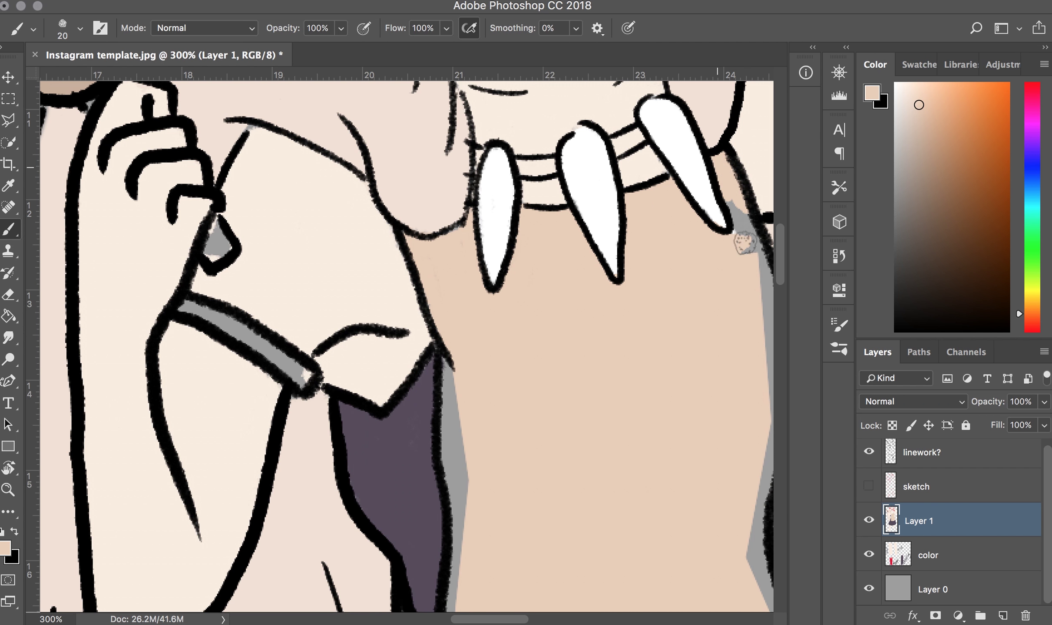
left_click_drag(745, 241, 656, 301)
Step: Paint over the grey strip beside the purple dress in skin colour
left_click_drag(456, 361, 477, 493)
scroll(475, 415, "down", 3)
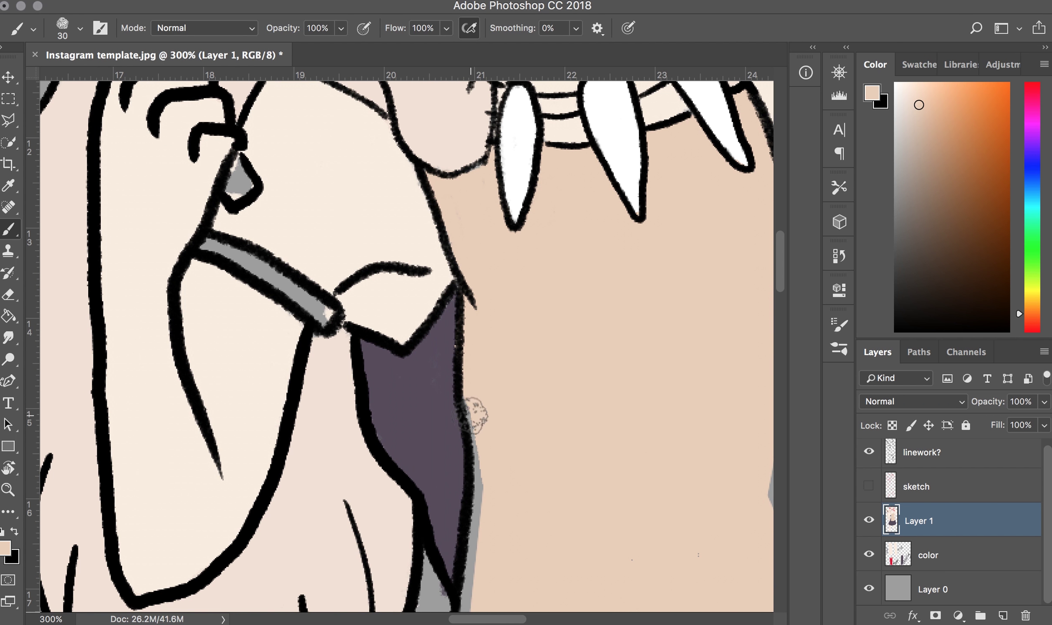
scroll(482, 429, "down", 3)
scroll(606, 308, "down", 8)
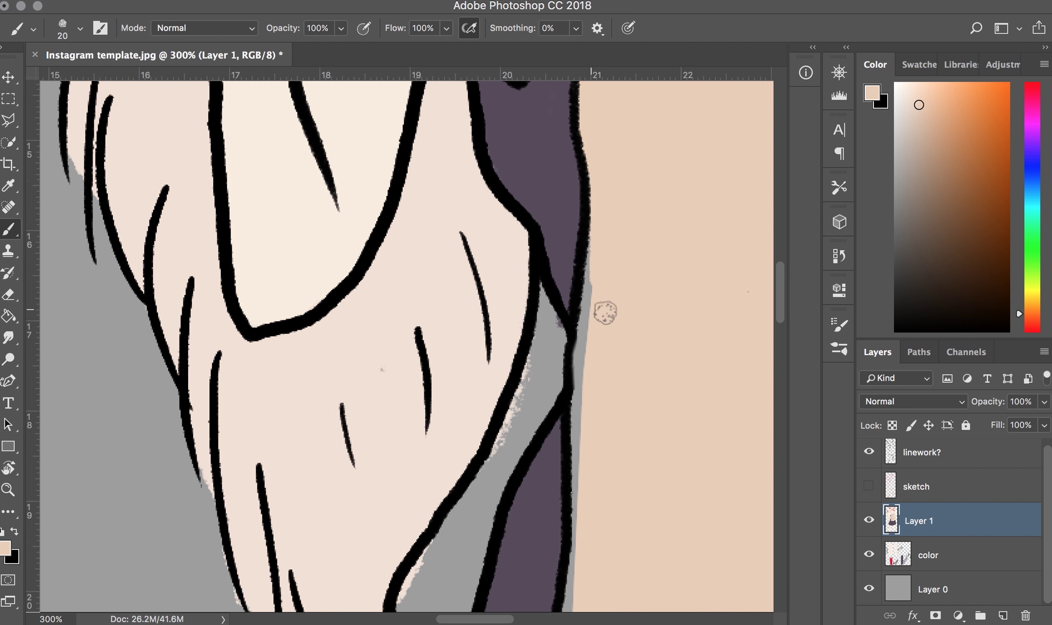
scroll(606, 308, "left", 5)
left_click_drag(618, 228, 603, 393)
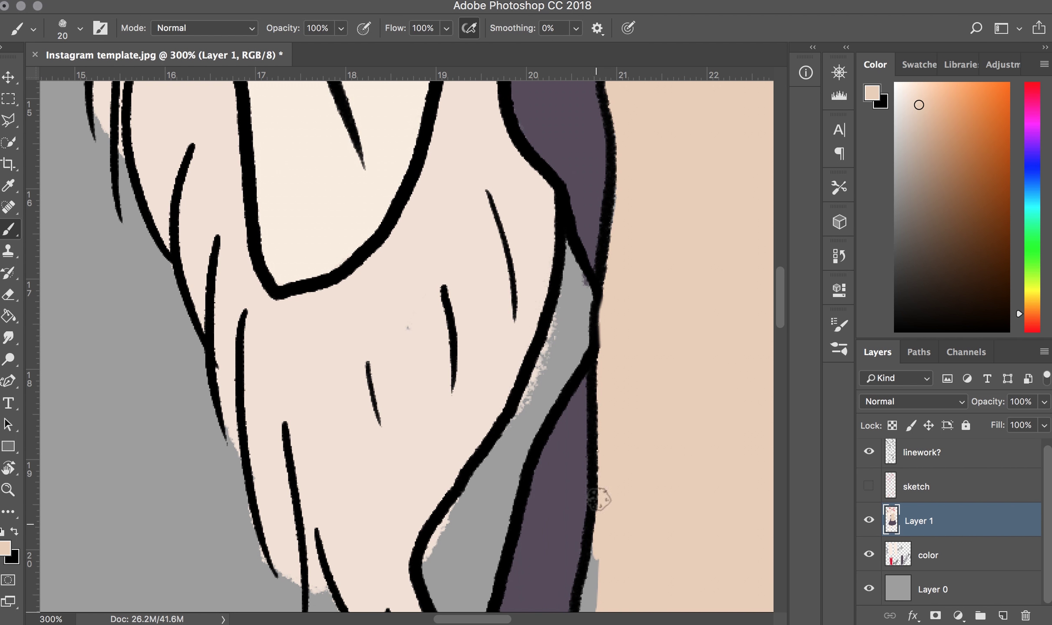
mouse_move(580, 300)
left_mouse_down()
mouse_move(575, 341)
mouse_move(464, 492)
left_mouse_up()
Step: With a larger brush, fill the grey strips inside and beside the torso with skin tone
key("bracketright")
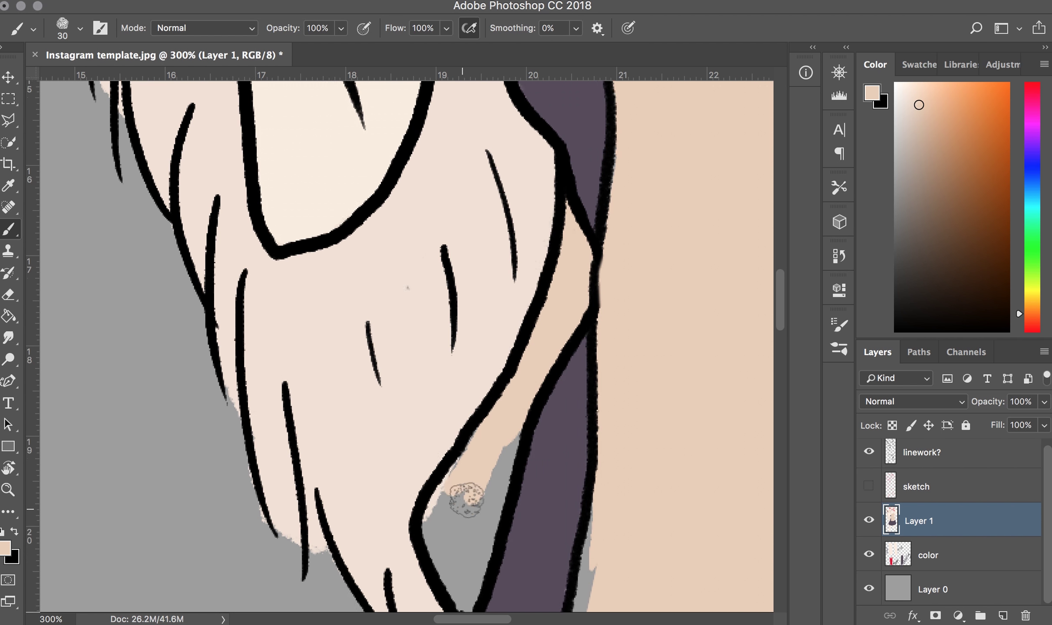
scroll(465, 493, "down", 8)
mouse_move(477, 311)
left_mouse_down()
mouse_move(504, 216)
mouse_move(460, 360)
mouse_move(512, 245)
mouse_move(478, 382)
left_mouse_up()
right_click(475, 282)
key("Escape")
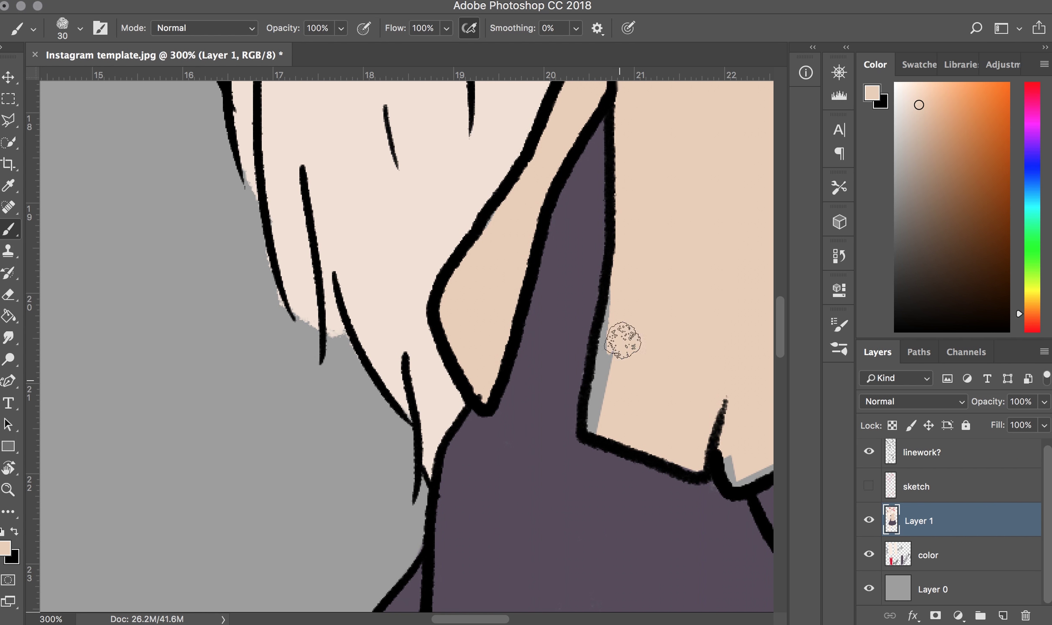
left_click(579, 358, "alt")
mouse_move(618, 341)
left_mouse_down()
mouse_move(580, 390)
mouse_move(587, 400)
mouse_move(657, 352)
mouse_move(716, 199)
mouse_move(691, 134)
left_mouse_up()
left_click(616, 377, "alt")
Step: Paint the grey strip along the shoulder, then zoom out
scroll(615, 376, "right", 8)
left_click(699, 267, "alt")
scroll(503, 234, "up", 10)
key("bracketright")
scroll(482, 205, "right", 3)
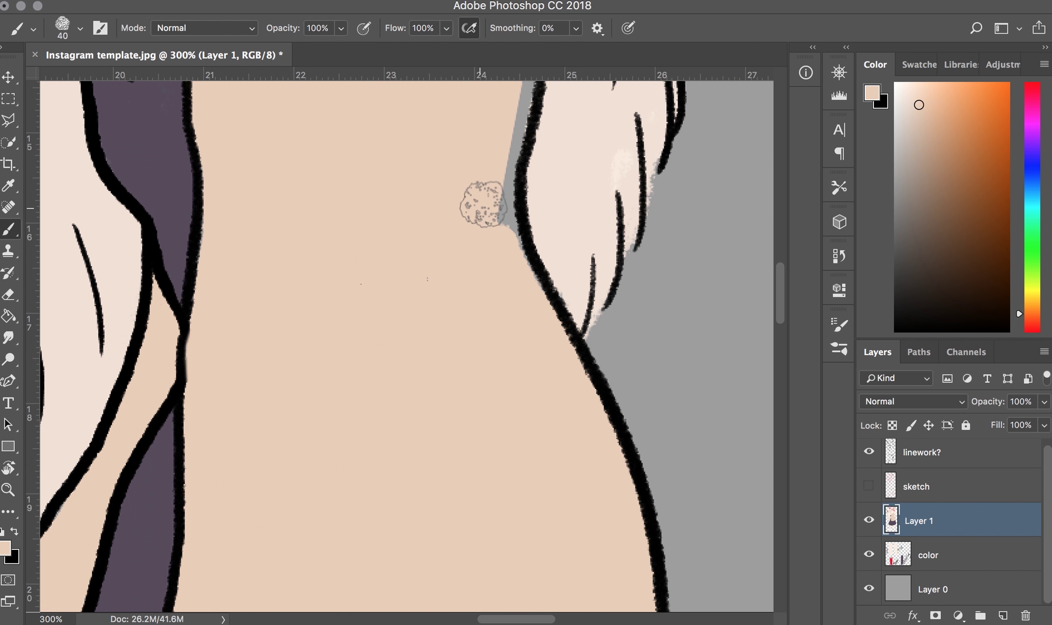
scroll(484, 213, "up", 2)
key("bracketleft")
key("bracketleft")
key("bracketleft")
scroll(521, 374, "left", 8)
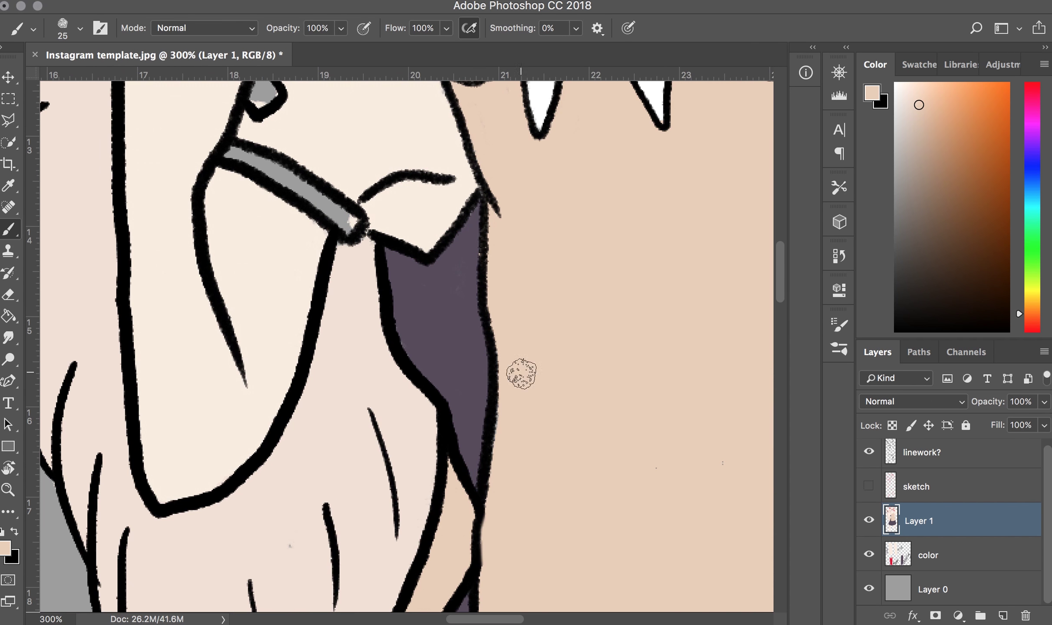
key("z")
scroll(458, 351, "down", 4)
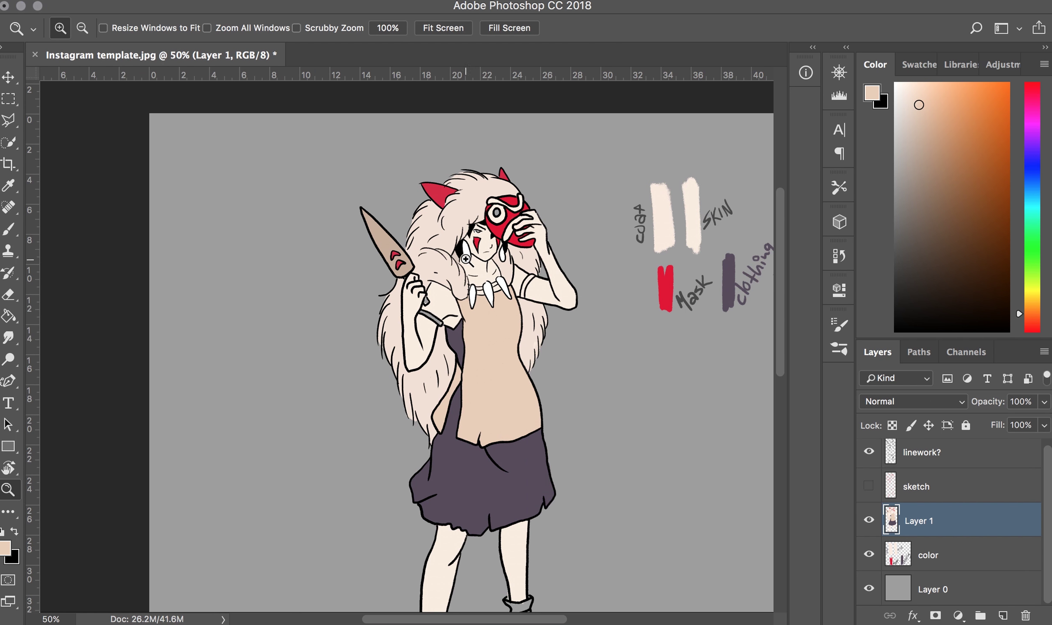
Step: Return to the brush and sample a light peach colour from the canvas
scroll(465, 259, "up", 4)
key("b")
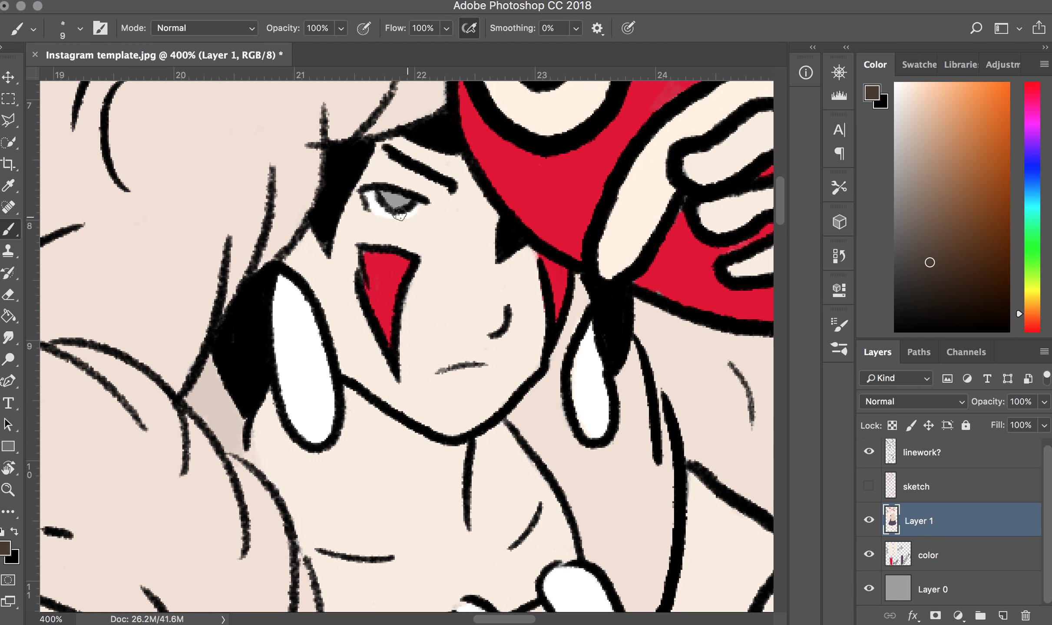
scroll(383, 195, "up", 2)
scroll(384, 194, "up", 4)
scroll(384, 194, "right", 2)
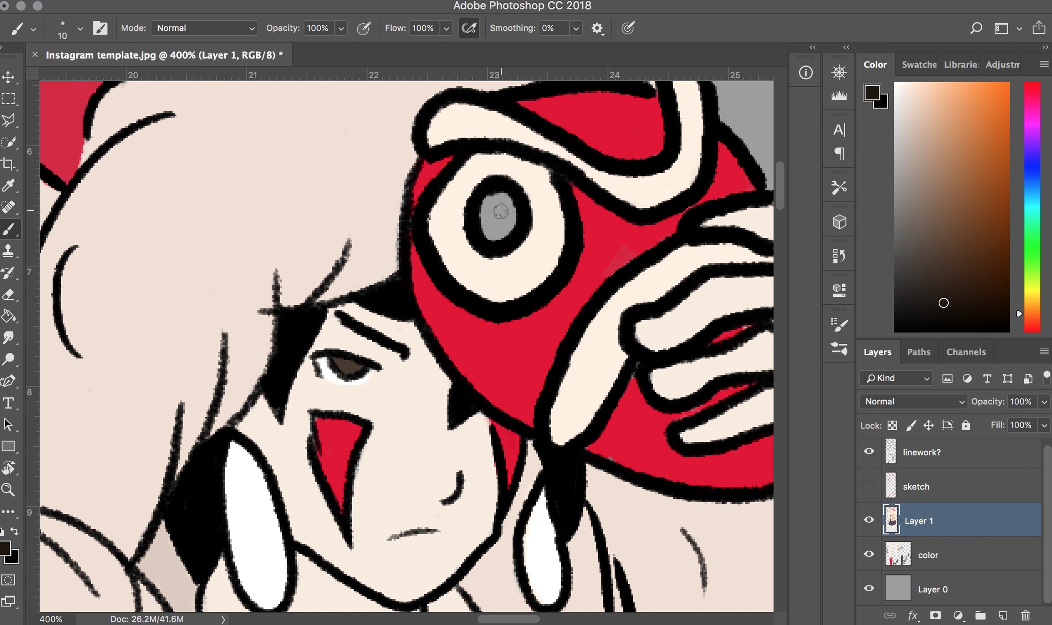
scroll(500, 212, "down", 2)
scroll(500, 212, "down", 8)
scroll(501, 212, "left", 10)
left_click(475, 258, "alt")
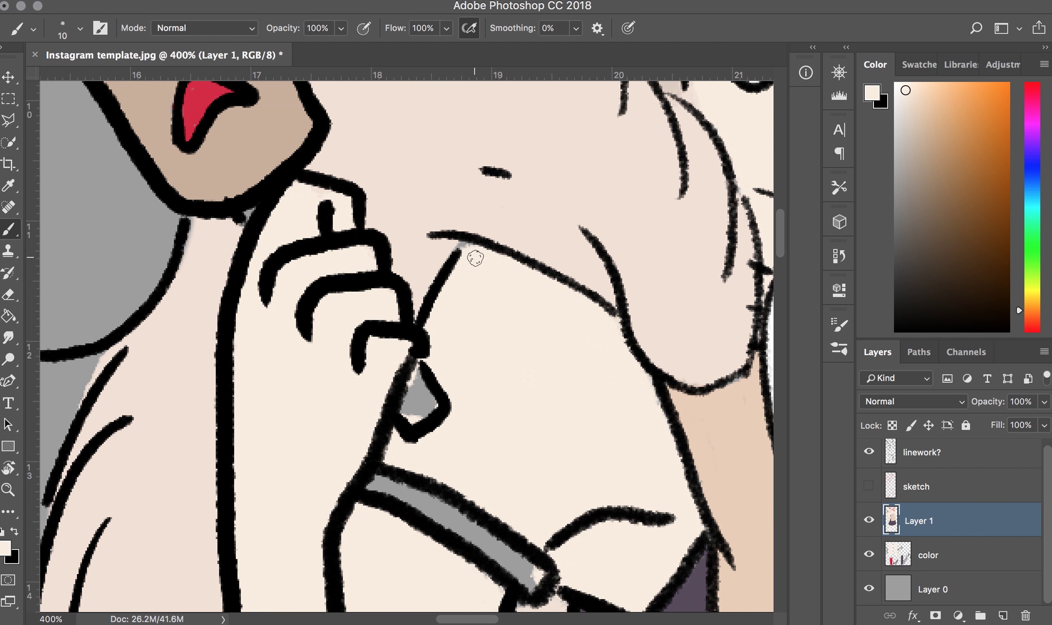
Step: Sample the knife-handle grey, choose a lighter grey and paint the strap
left_click(426, 384, "alt")
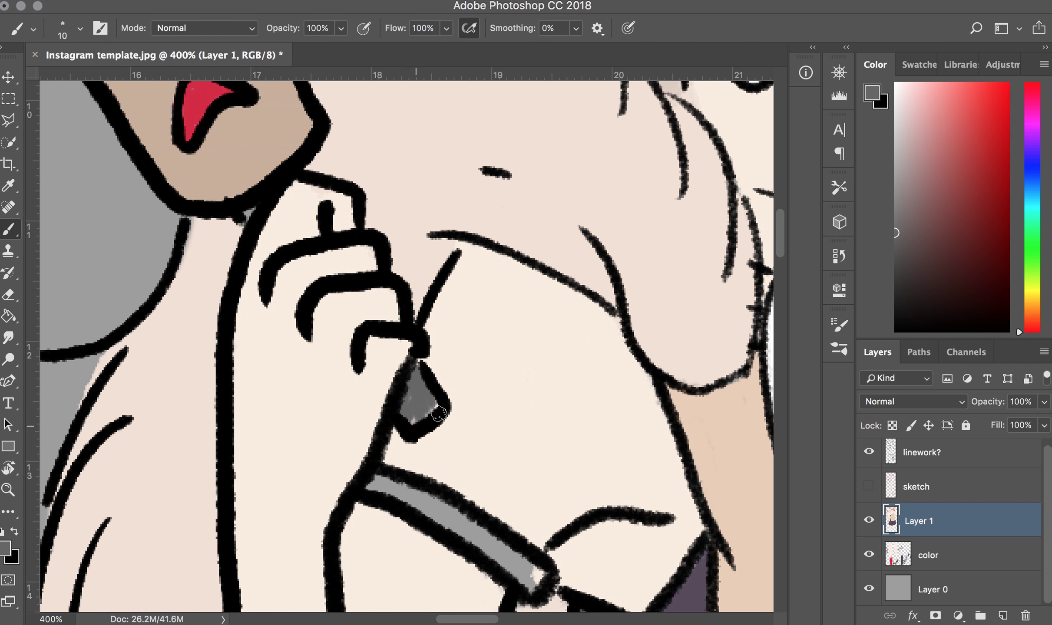
scroll(476, 380, "down", 10)
left_click(895, 125)
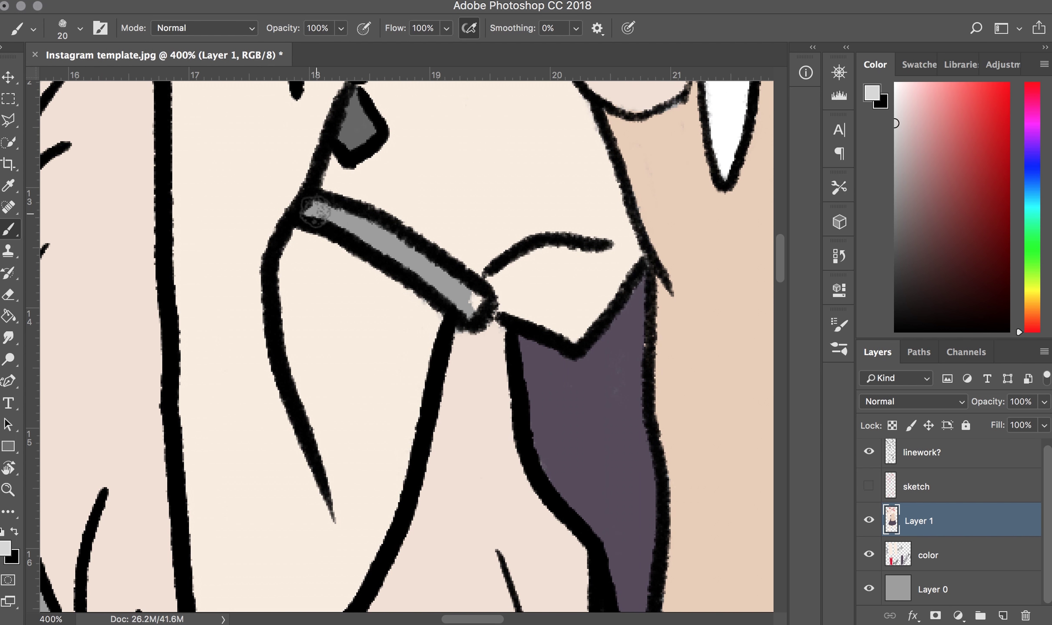
left_click_drag(316, 211, 462, 300)
Step: Paint the armband light grey and pick a brown colour for the boots
scroll(453, 289, "right", 10)
scroll(397, 270, "up", 5)
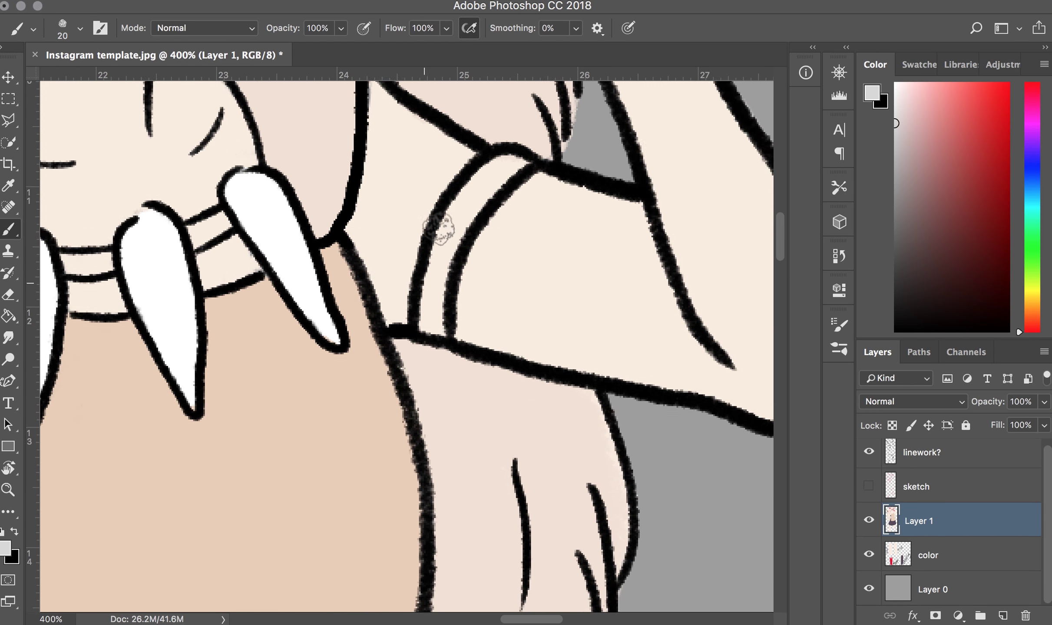
scroll(438, 229, "up", 1)
left_click_drag(510, 193, 432, 356)
left_click(690, 345, "alt")
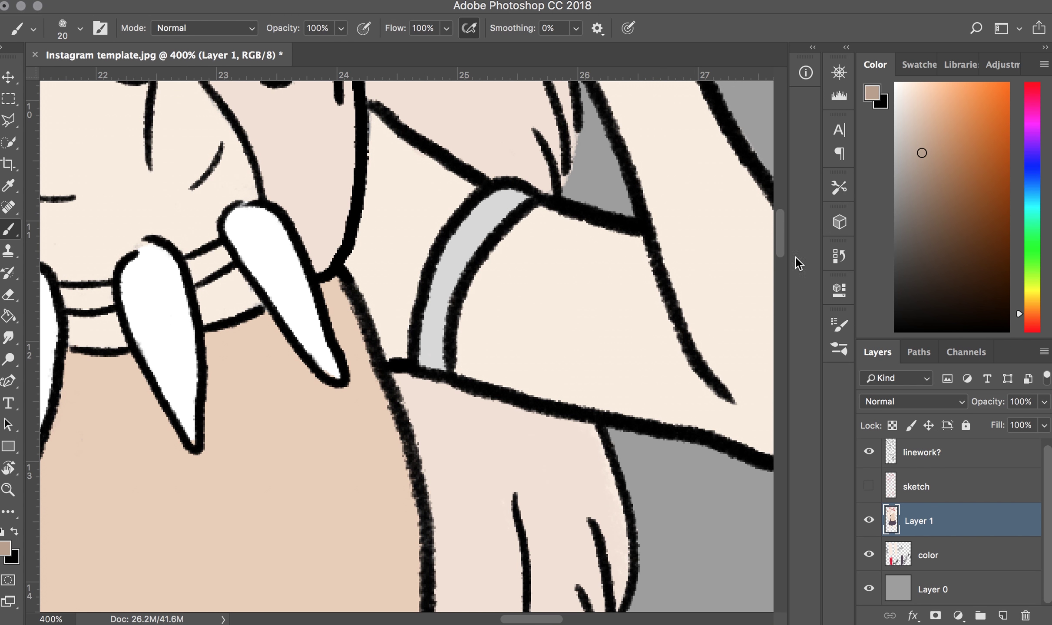
scroll(470, 411, "down", 10)
scroll(470, 411, "down", 10)
scroll(469, 411, "left", 10)
scroll(469, 411, "down", 10)
Step: Fill the first boot with brown using strokes of varying brush size
scroll(477, 405, "down", 10)
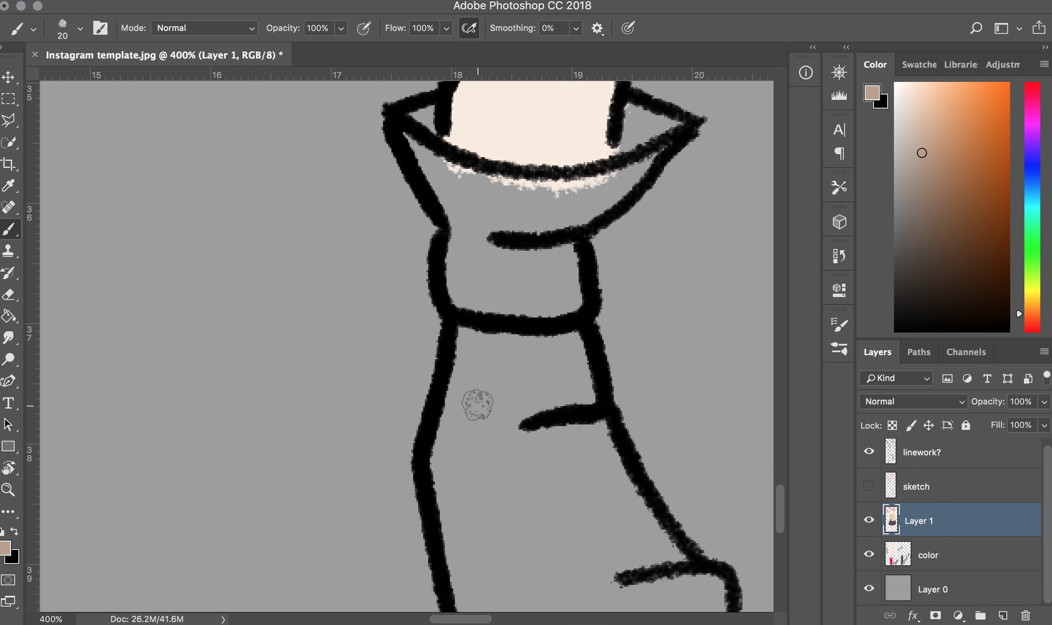
key("bracketright")
left_click_drag(538, 219, 482, 504)
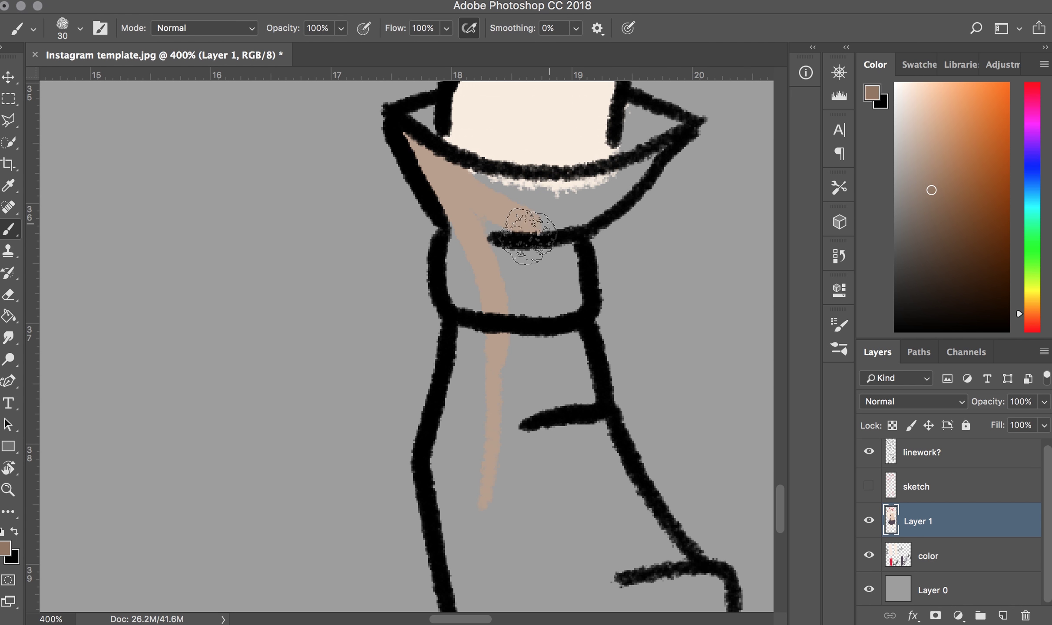
left_click_drag(528, 237, 499, 399)
key("bracketleft")
mouse_move(460, 182)
left_mouse_down()
mouse_move(469, 391)
mouse_move(565, 195)
mouse_move(569, 235)
mouse_move(681, 117)
left_mouse_up()
left_click_drag(439, 144, 426, 108)
key("bracketright")
mouse_move(516, 247)
left_mouse_down()
mouse_move(534, 360)
mouse_move(491, 508)
left_mouse_up()
Step: Finish the first boot's brown fill and erase stray paint around it
scroll(521, 391, "down", 10)
left_click_drag(435, 174, 456, 282)
mouse_move(542, 195)
left_mouse_down()
mouse_move(595, 267)
mouse_move(500, 227)
mouse_move(410, 246)
mouse_move(634, 305)
left_mouse_up()
key("e")
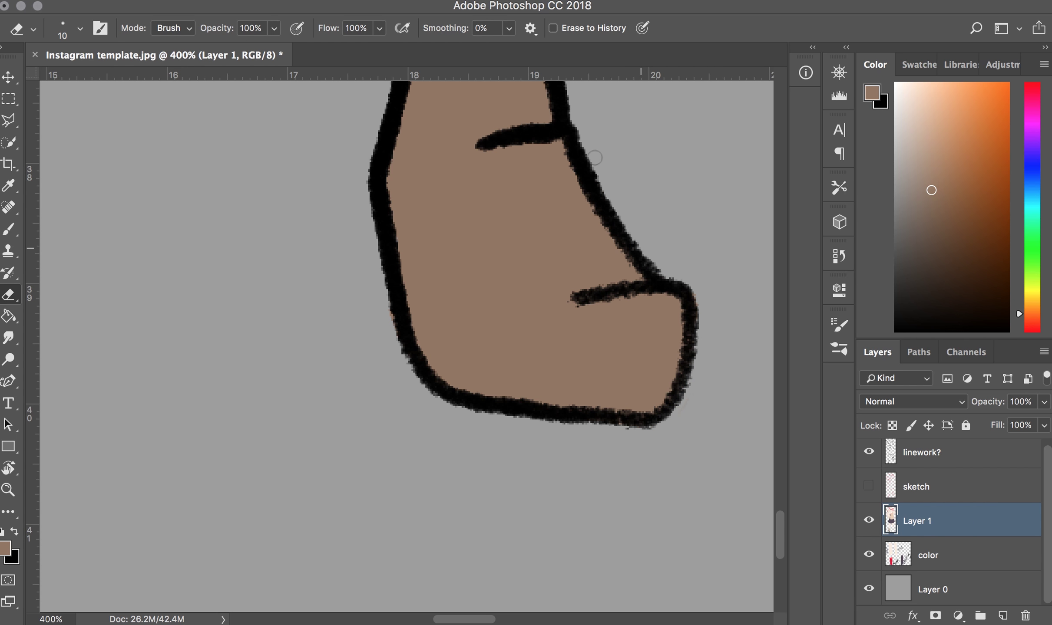
scroll(597, 159, "up", 4)
scroll(426, 192, "up", 5)
key("b")
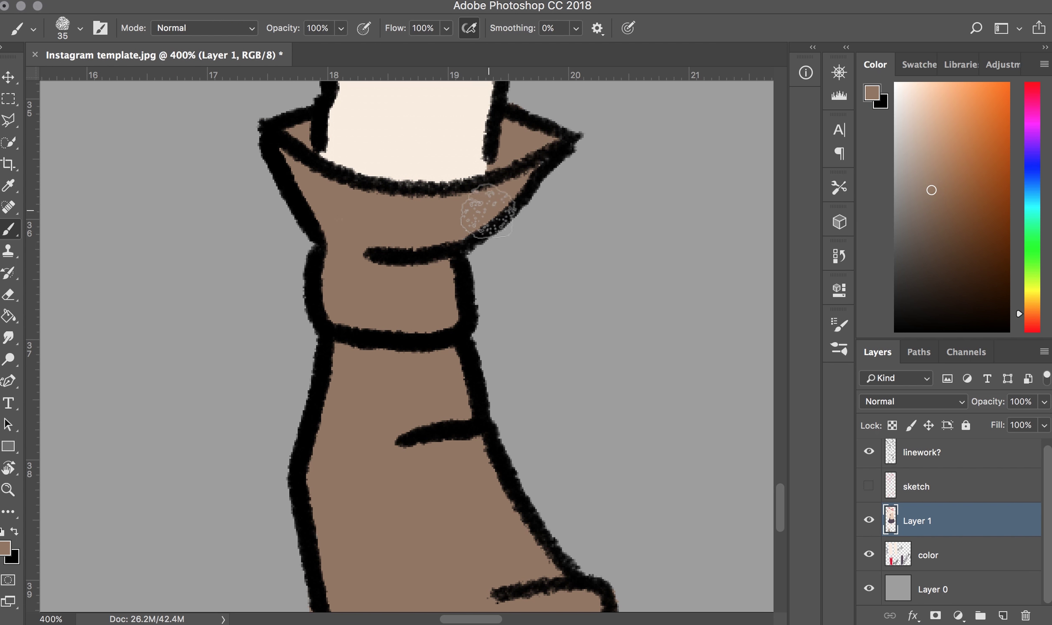
Step: Start filling the second boot with brown
scroll(493, 211, "right", 4)
scroll(504, 211, "right", 5)
scroll(513, 200, "right", 4)
scroll(522, 183, "right", 4)
left_click_drag(411, 152, 435, 173)
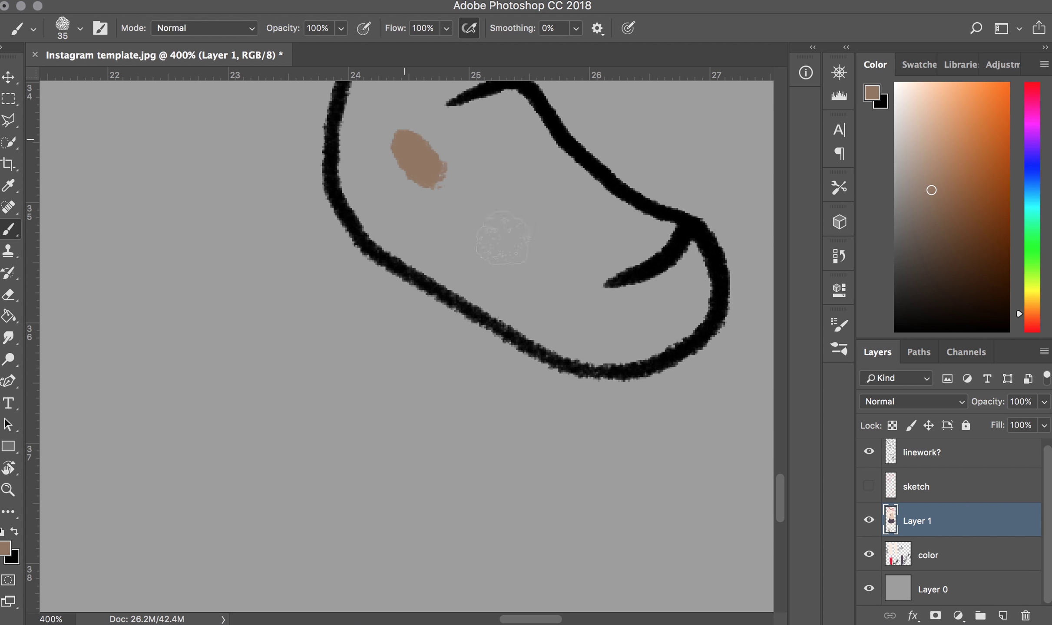
mouse_move(500, 235)
left_mouse_down()
mouse_move(630, 270)
mouse_move(434, 243)
mouse_move(553, 207)
left_mouse_up()
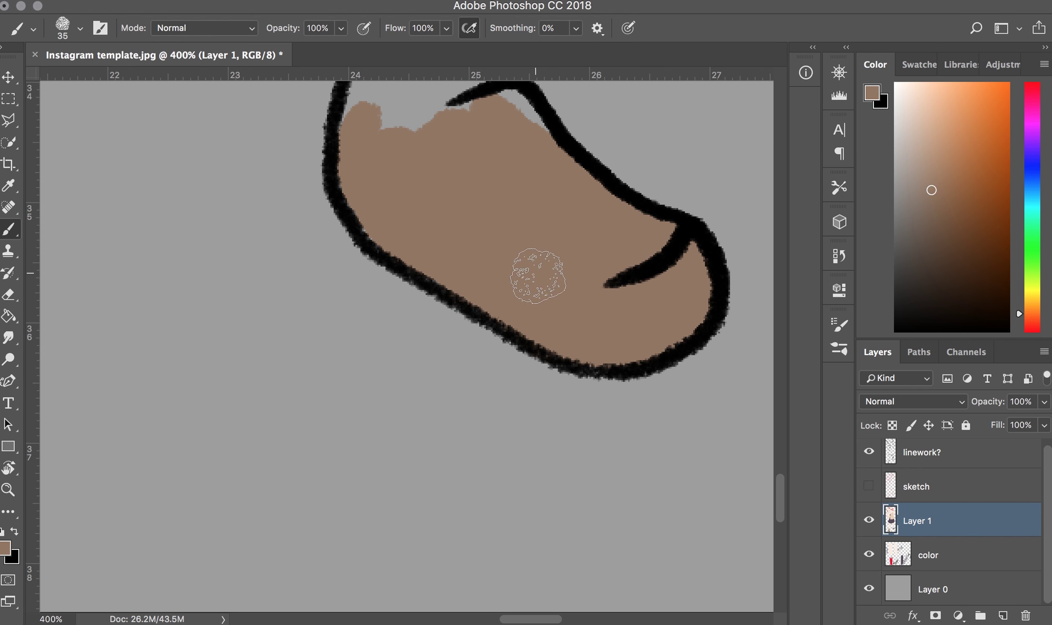
Step: Complete the second boot's brown fill with a smaller brush and erase overspill
scroll(552, 241, "up", 2)
scroll(488, 242, "up", 2)
scroll(469, 305, "up", 2)
mouse_move(434, 182)
left_mouse_down()
mouse_move(372, 250)
mouse_move(477, 187)
mouse_move(428, 258)
mouse_move(469, 210)
mouse_move(526, 270)
left_mouse_up()
scroll(477, 217, "up", 3)
scroll(435, 238, "up", 3)
key("[")
key("[")
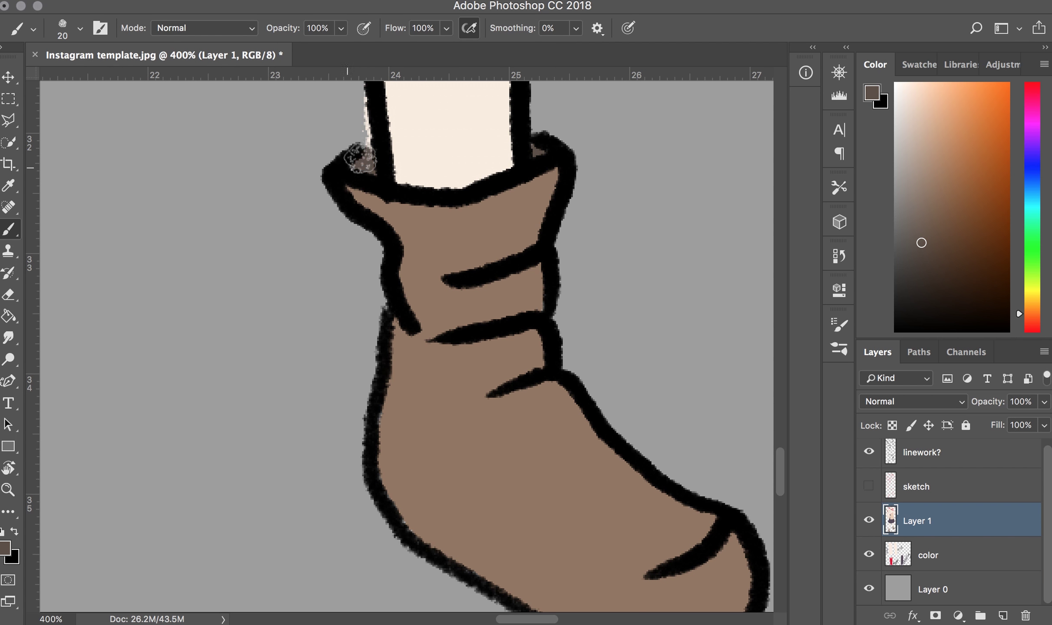
scroll(360, 158, "up", 5)
scroll(361, 159, "left", 4)
key("e")
key("b")
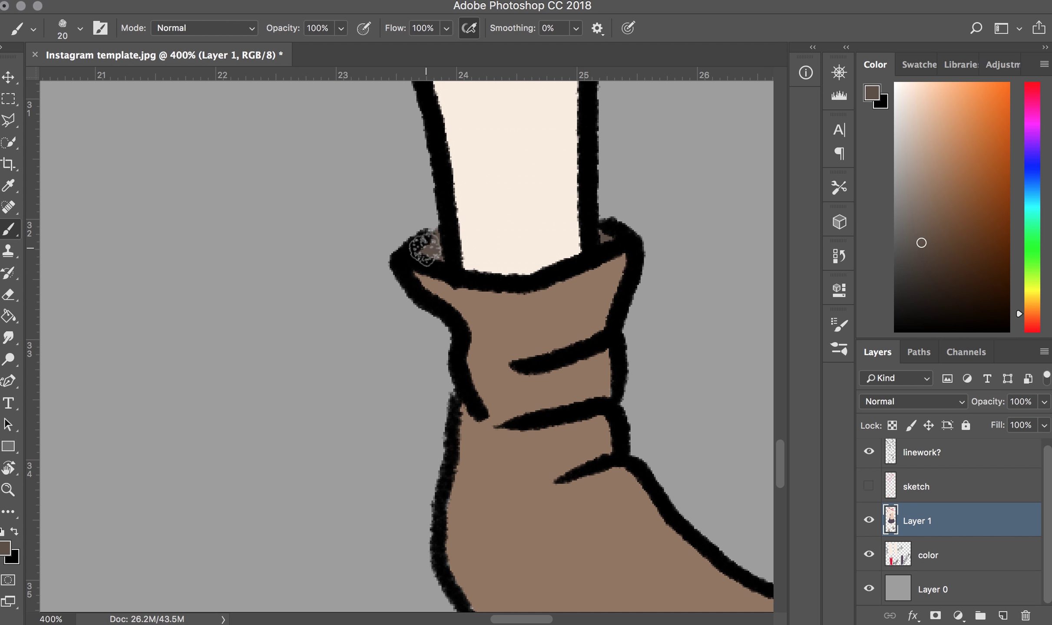
Step: Zoom out to check the boots and view the whole finished figure
key("z")
left_click(551, 328, "alt")
left_click(483, 303)
key("b")
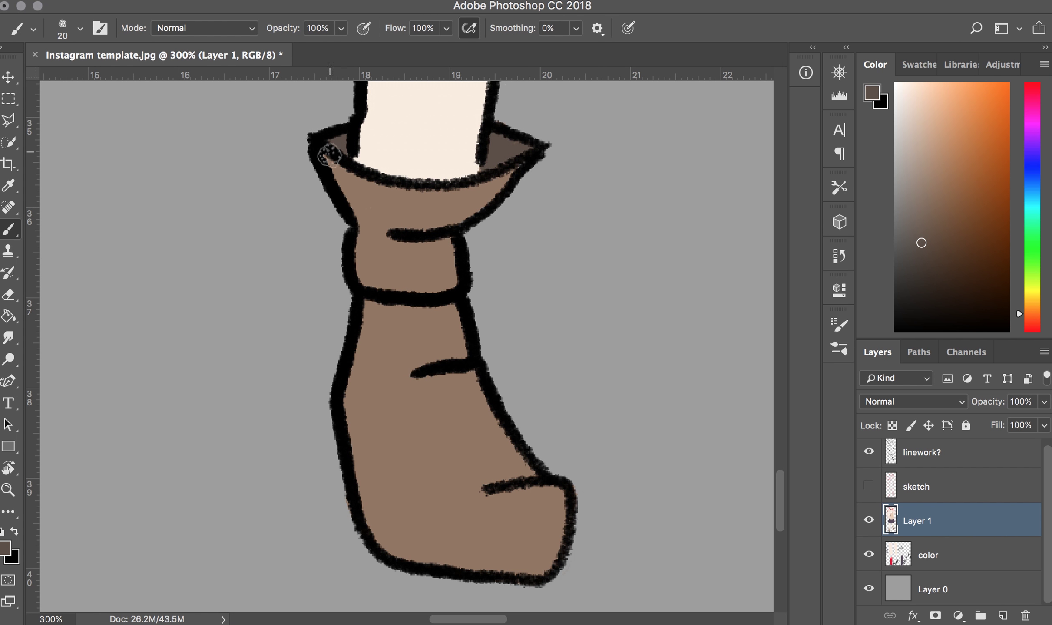
key("z")
left_click(347, 204, "alt")
left_click(352, 180, "alt")
left_click(378, 208)
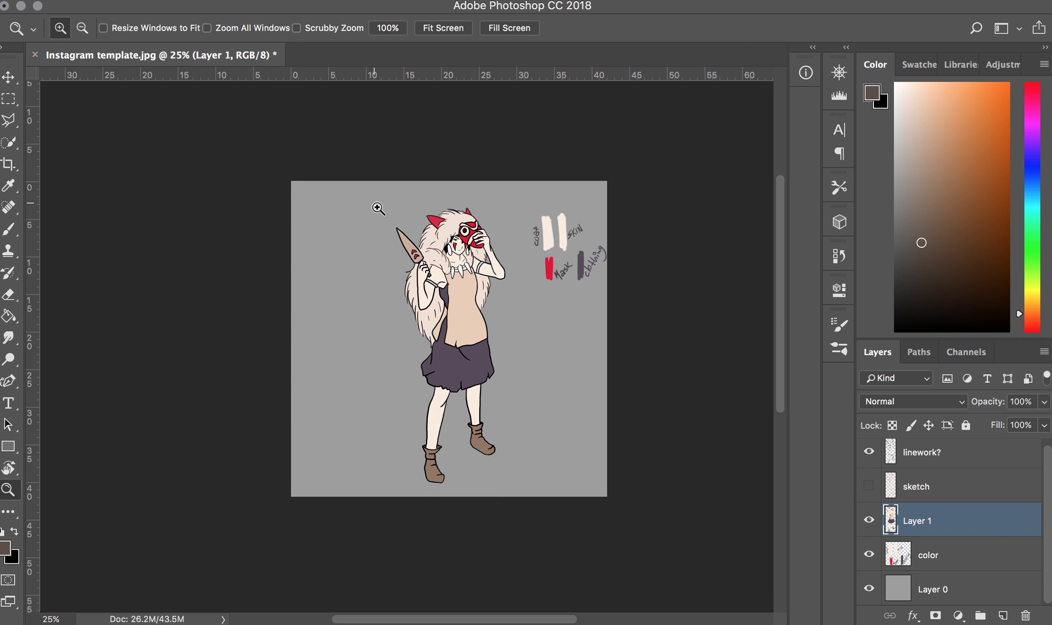
left_click(869, 555)
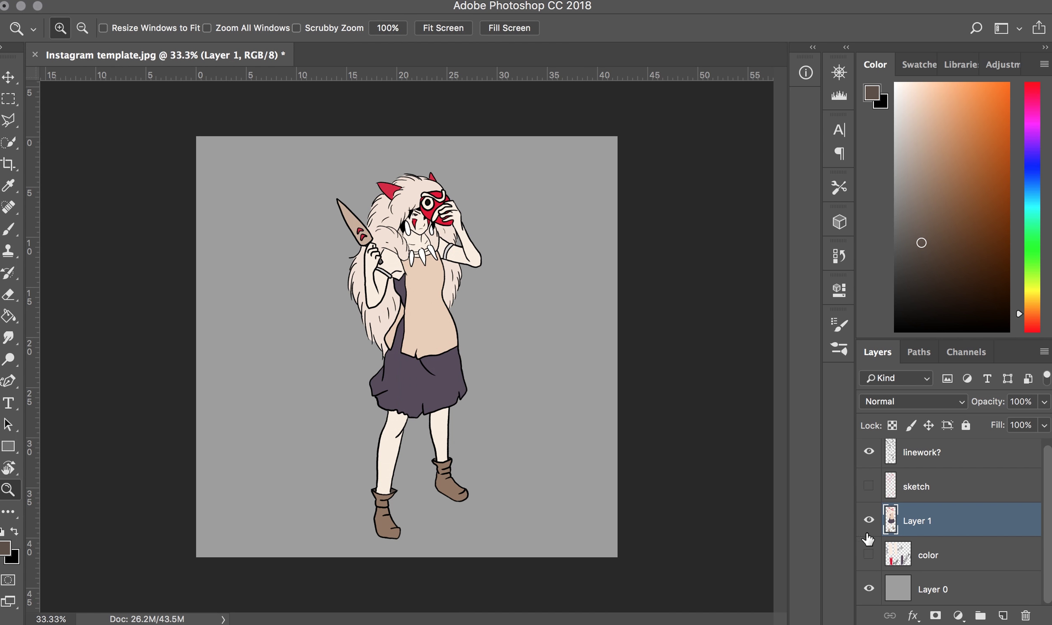